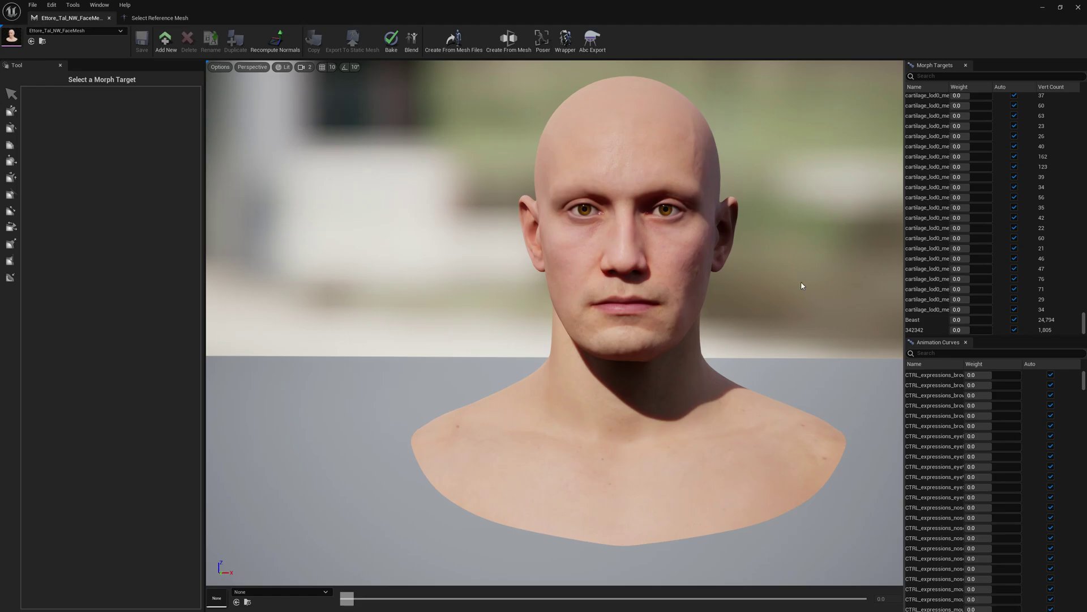
{"action": "left_click", "coordinate": [474, 54]}
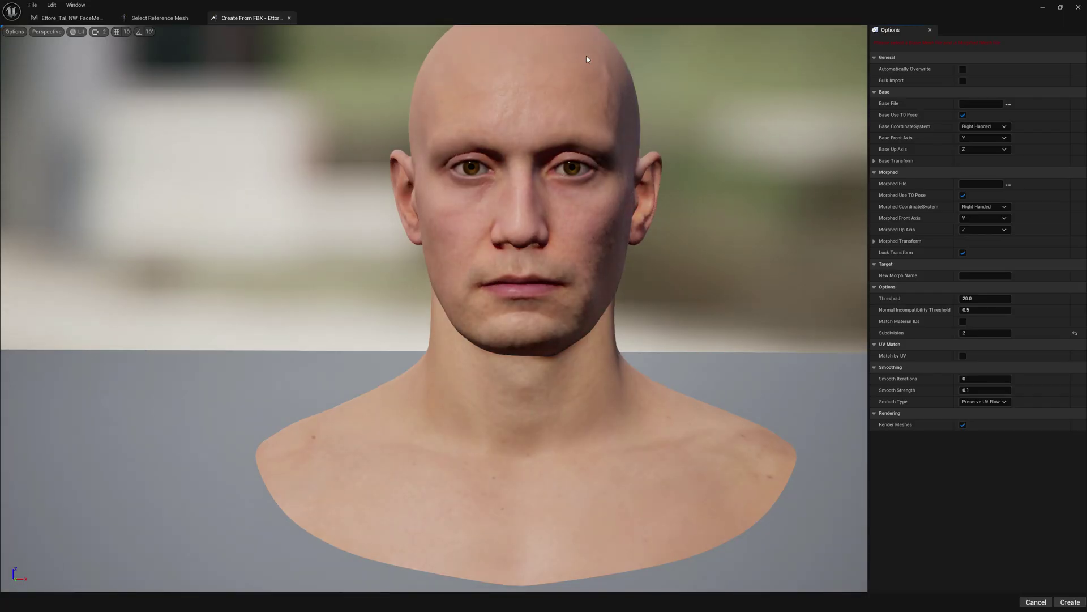
{"action": "left_click", "coordinate": [288, 19]}
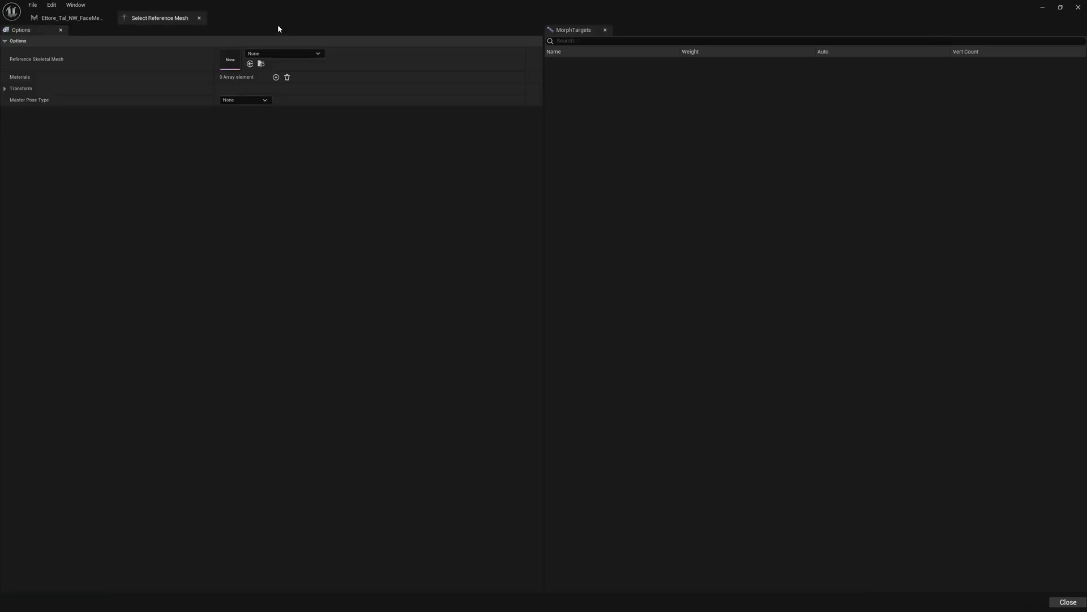
{"action": "left_click", "coordinate": [199, 18]}
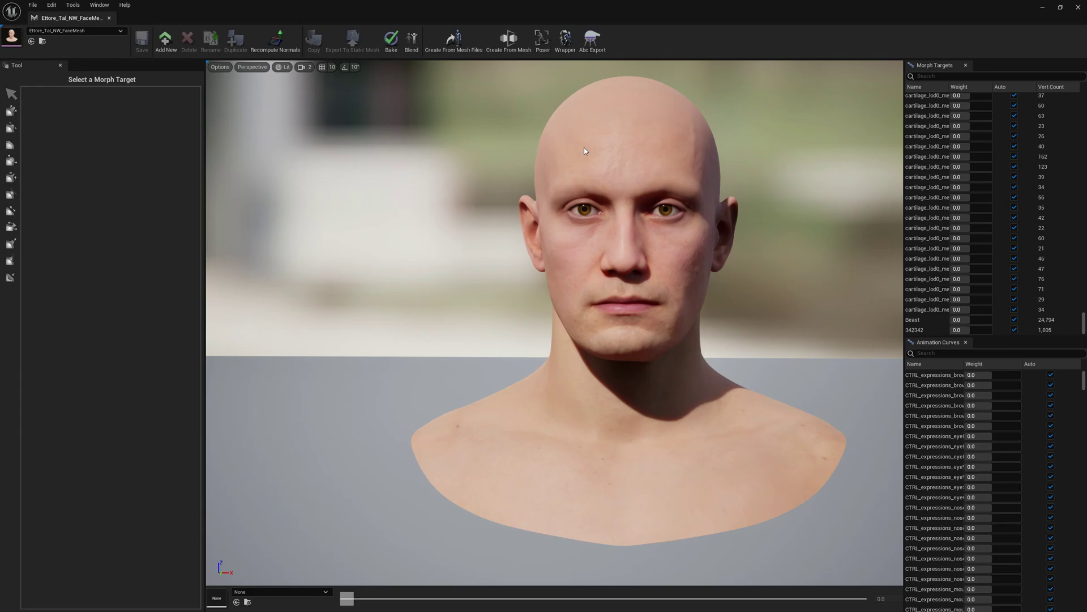
{"action": "left_click", "coordinate": [508, 40]}
Set up an OBJ export of the face mesh with m_tal_nrw_body appended as an additional mesh, exported as a welded mesh
{"action": "left_click", "coordinate": [72, 4]}
{"action": "mouse_move", "coordinate": [142, 110]}
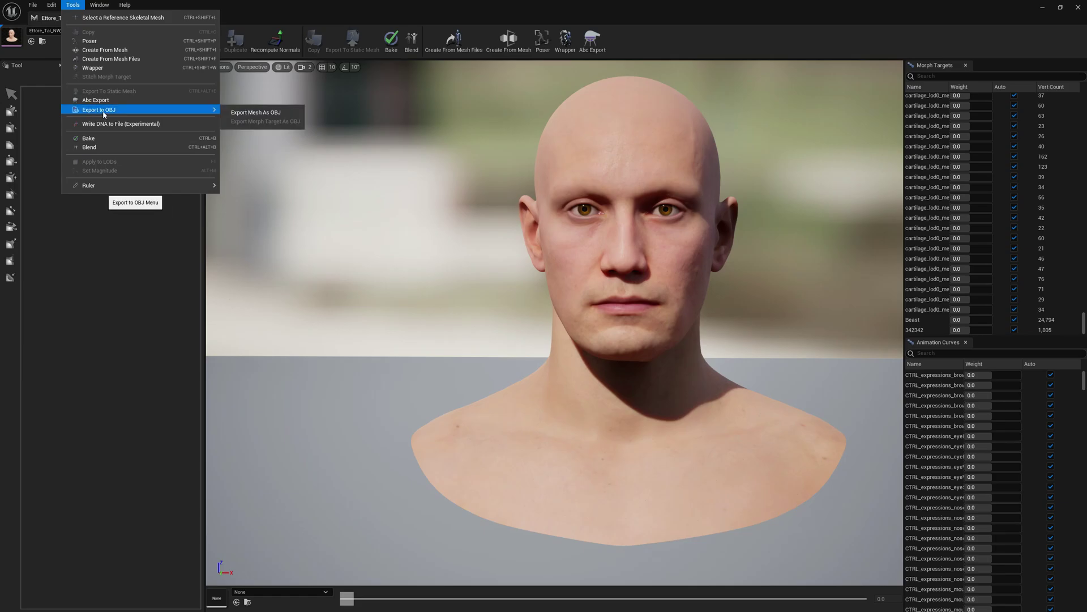
{"action": "left_click", "coordinate": [275, 115]}
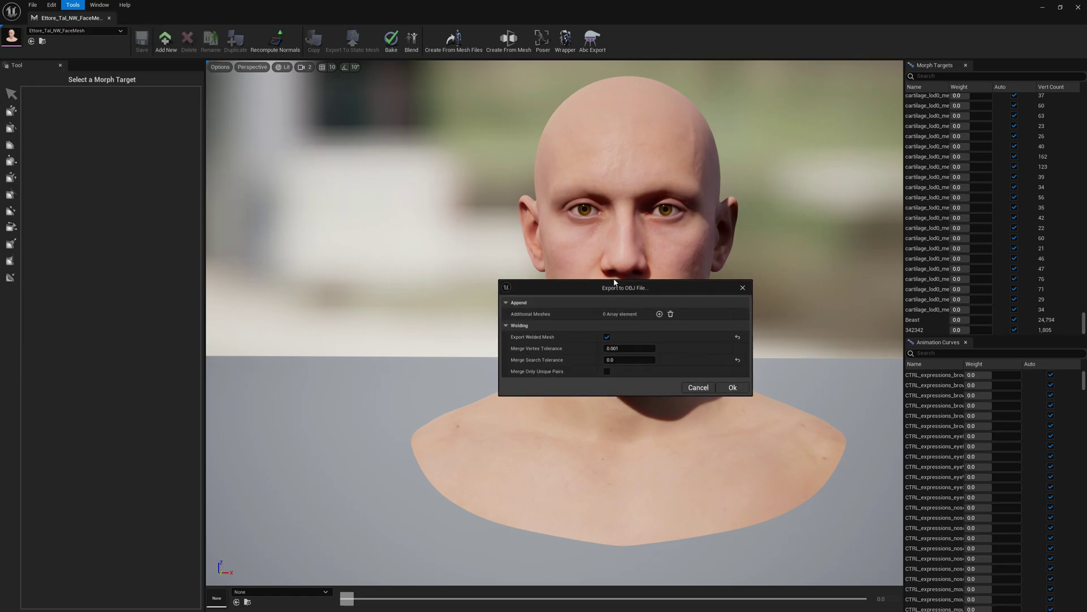
{"action": "left_click", "coordinate": [659, 313]}
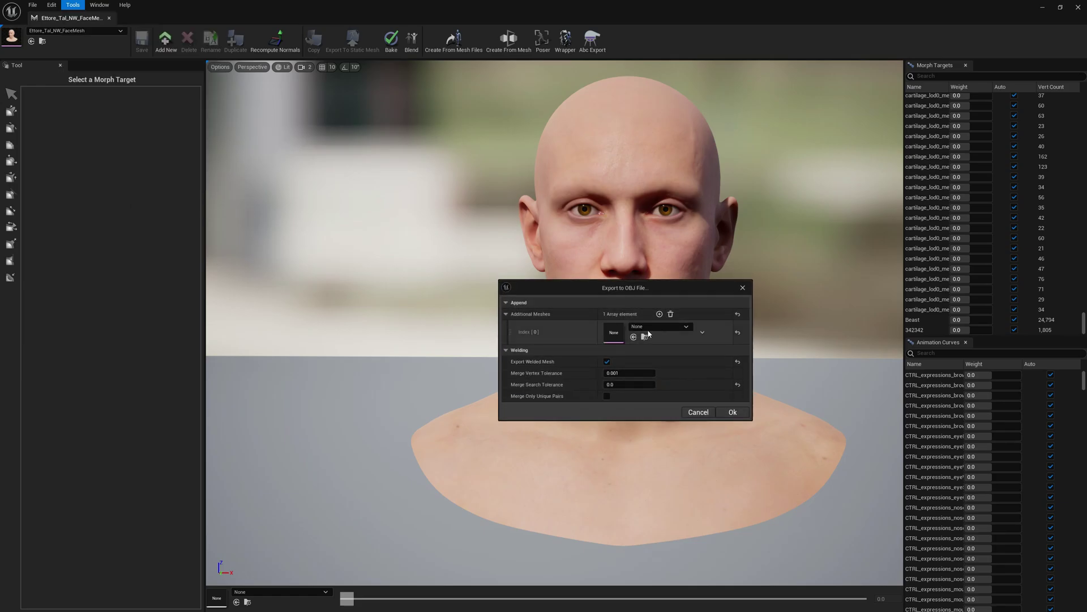
{"action": "left_click", "coordinate": [648, 330]}
{"action": "type", "text": "ett"}
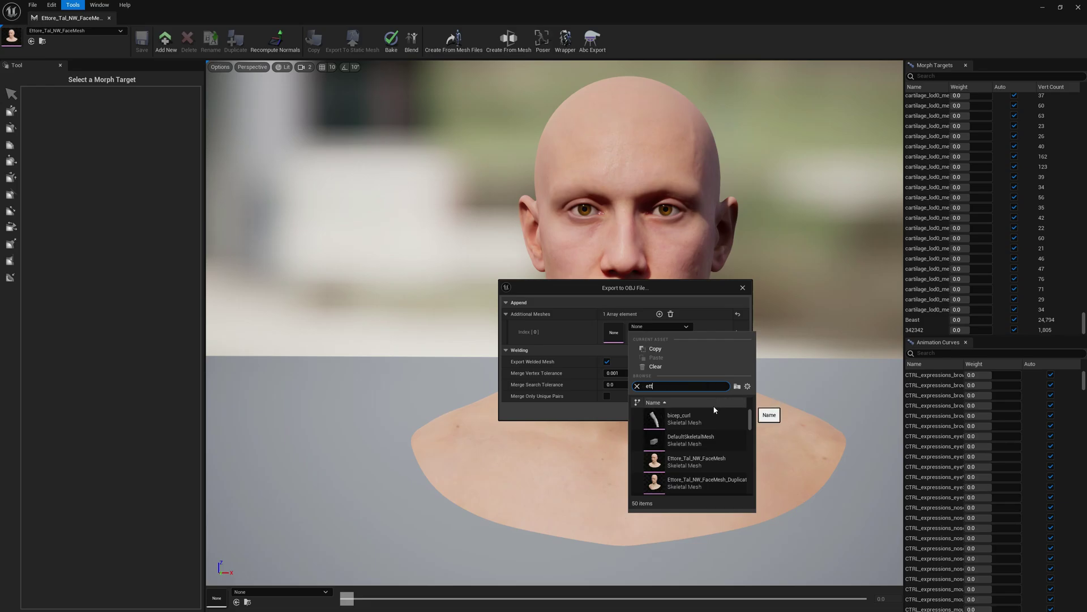
{"action": "left_click", "coordinate": [692, 483]}
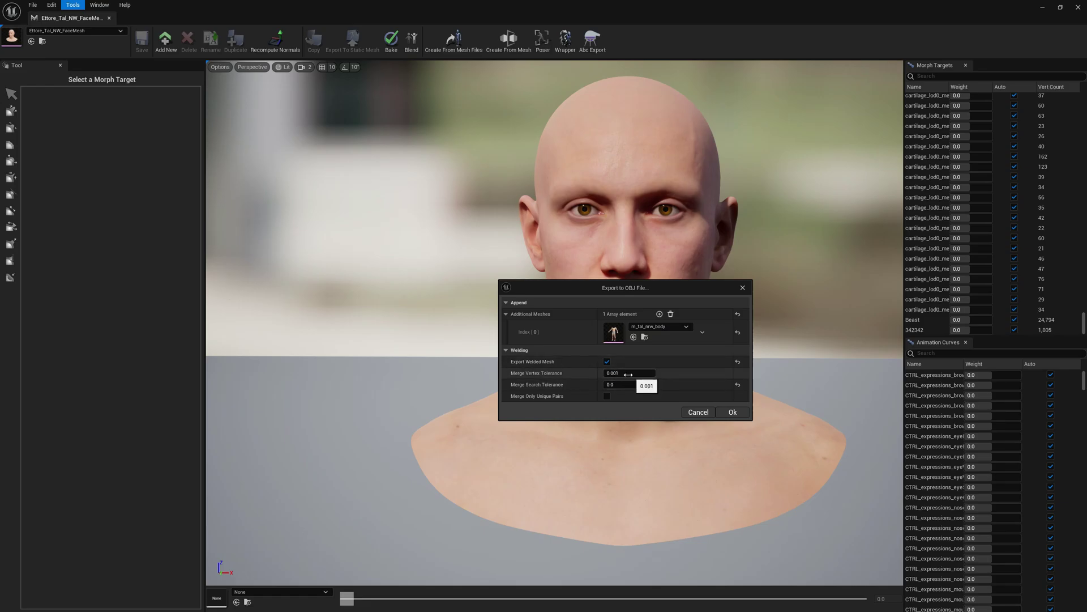
{"action": "left_click", "coordinate": [732, 413]}
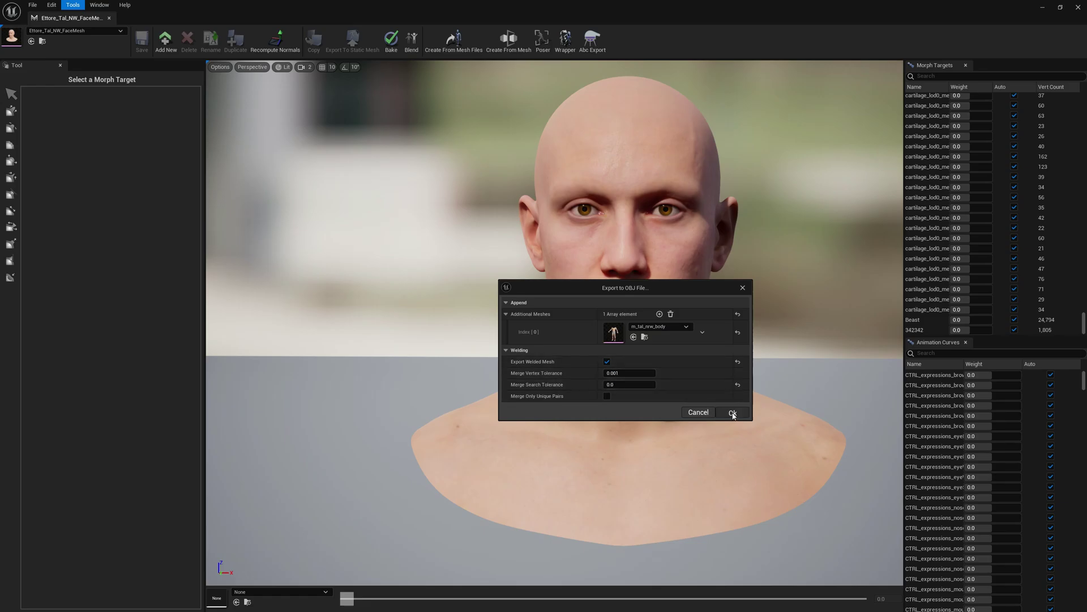
Choose the folder D:\MetaHumanBeast\Files\tut as the destination for the OBJ export
{"action": "scroll", "coordinate": [535, 419], "scroll_direction": "down", "scroll_amount": 2}
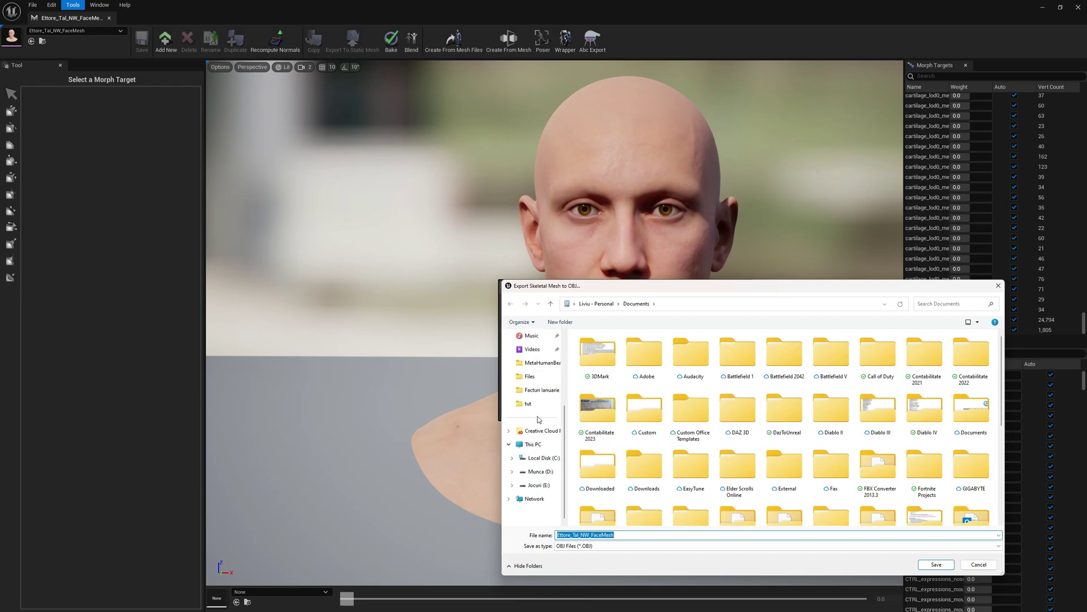
{"action": "left_click", "coordinate": [540, 471]}
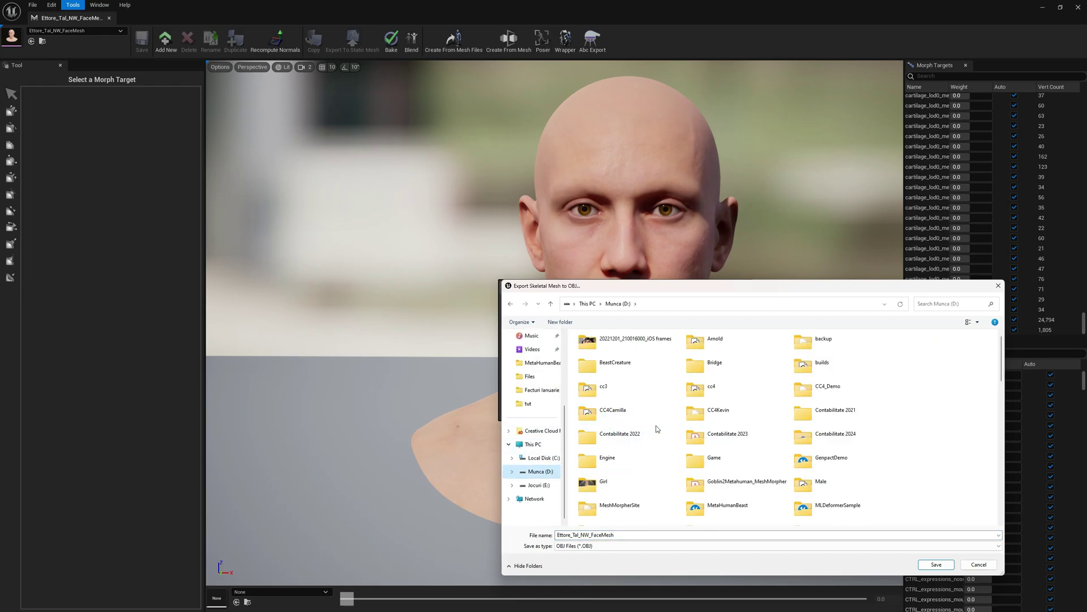
{"action": "scroll", "coordinate": [685, 407], "scroll_direction": "down", "scroll_amount": 3}
{"action": "double_click", "coordinate": [738, 374]}
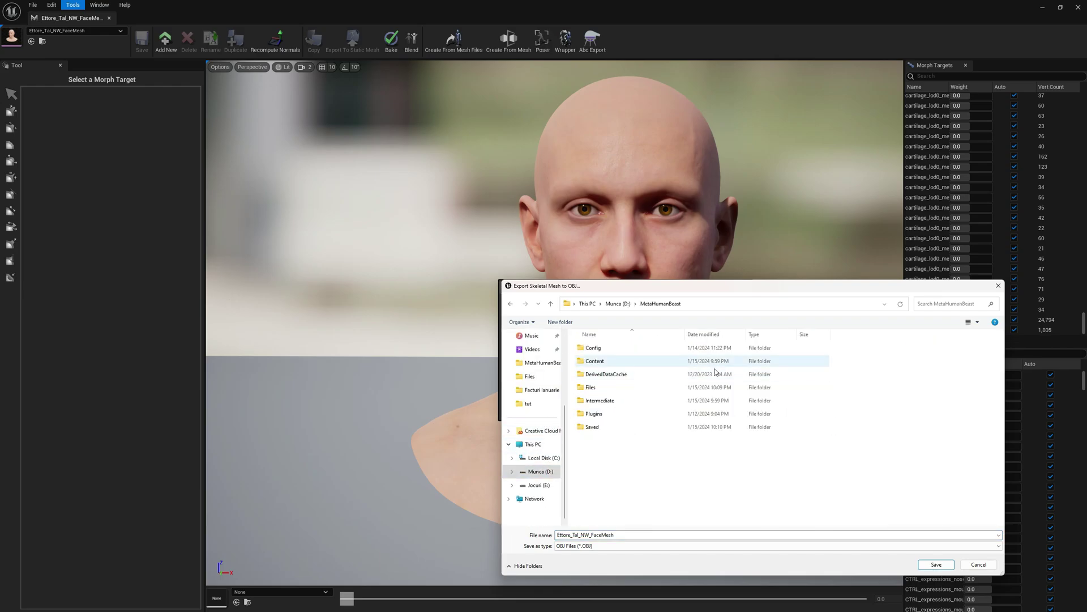
{"action": "double_click", "coordinate": [600, 387]}
{"action": "left_click", "coordinate": [605, 363]}
{"action": "double_click", "coordinate": [605, 363]}
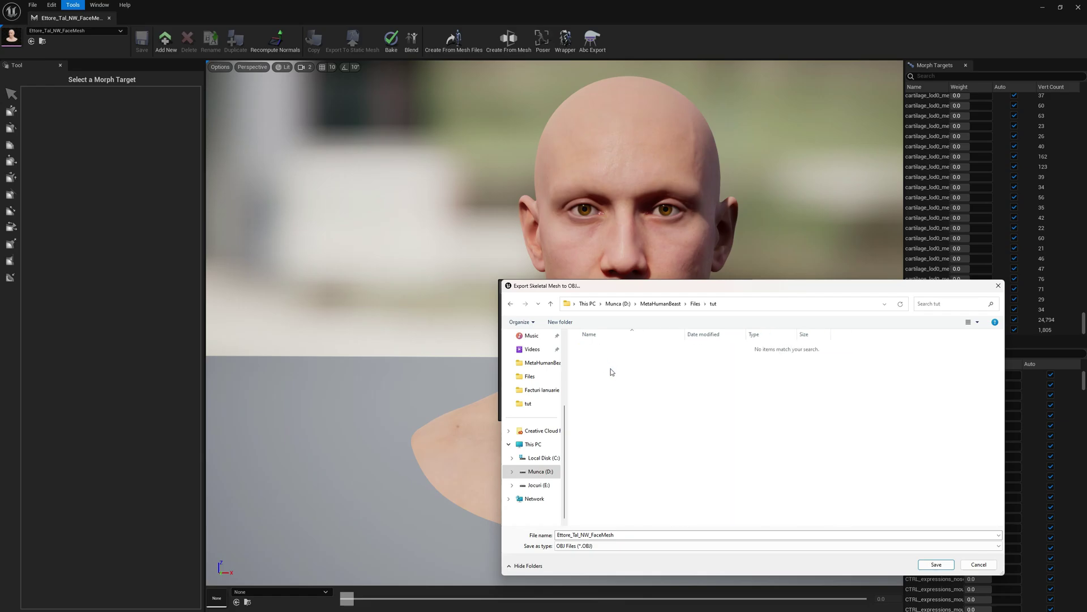
Save the exported OBJ as Ettore_Full_NoSelection and close the completion message
{"action": "left_click", "coordinate": [621, 534]}
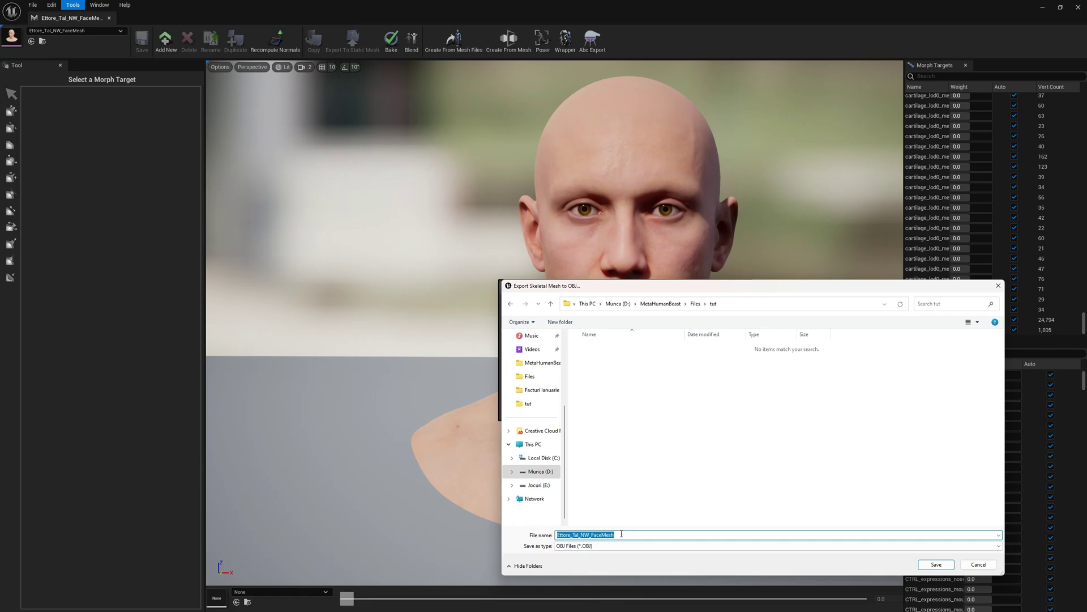
{"action": "type", "text": "Ettore_Full_NoSelection"}
{"action": "left_click_drag", "start_coordinate": [720, 287], "coordinate": [569, 250]}
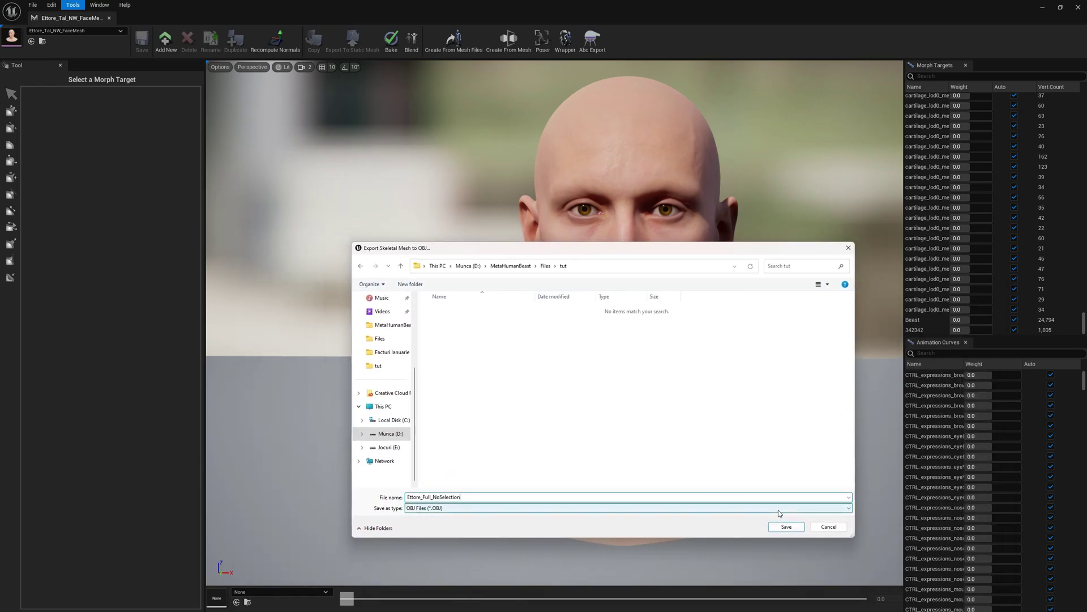
{"action": "left_click", "coordinate": [786, 526]}
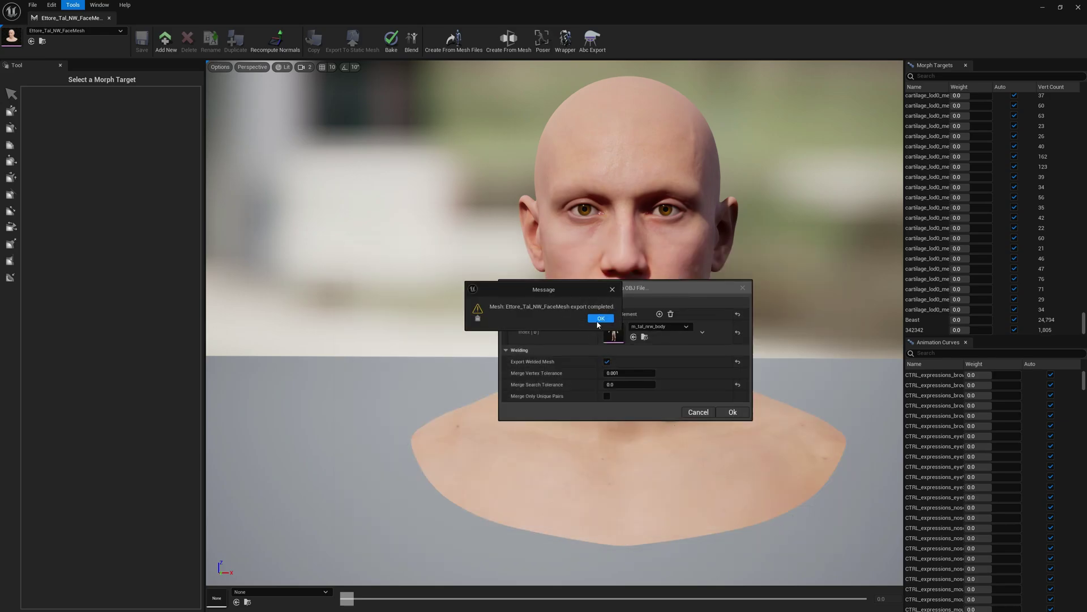
{"action": "key", "text": "Return"}
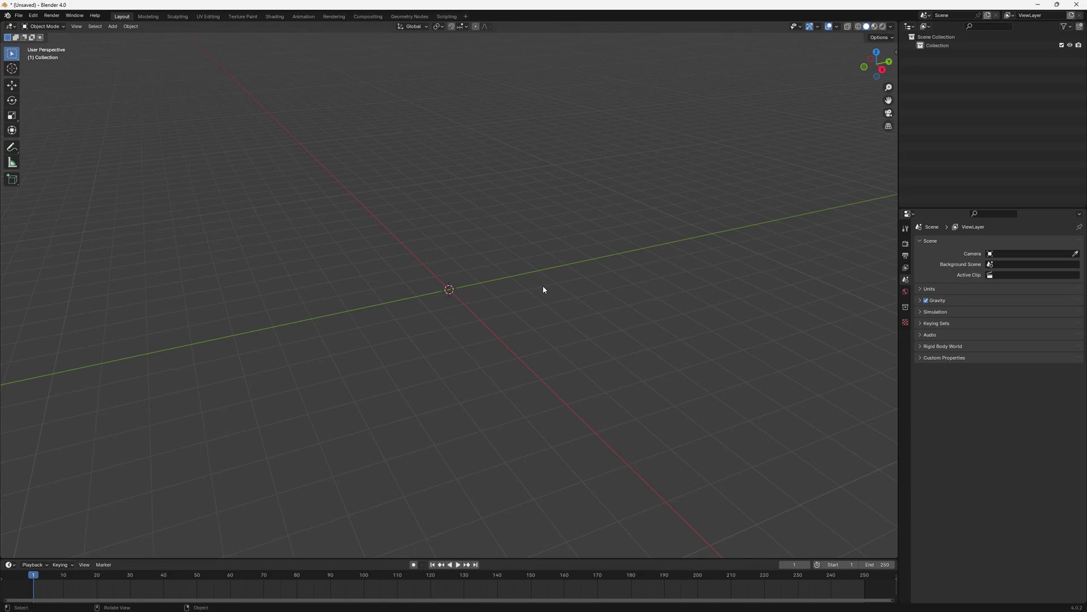
Switch to Blender, start a Wavefront OBJ import and select Ettore_Full_NoSelection.OBJ in the MetaHumanBeast\Files\tut folder
{"action": "left_click", "coordinate": [19, 15]}
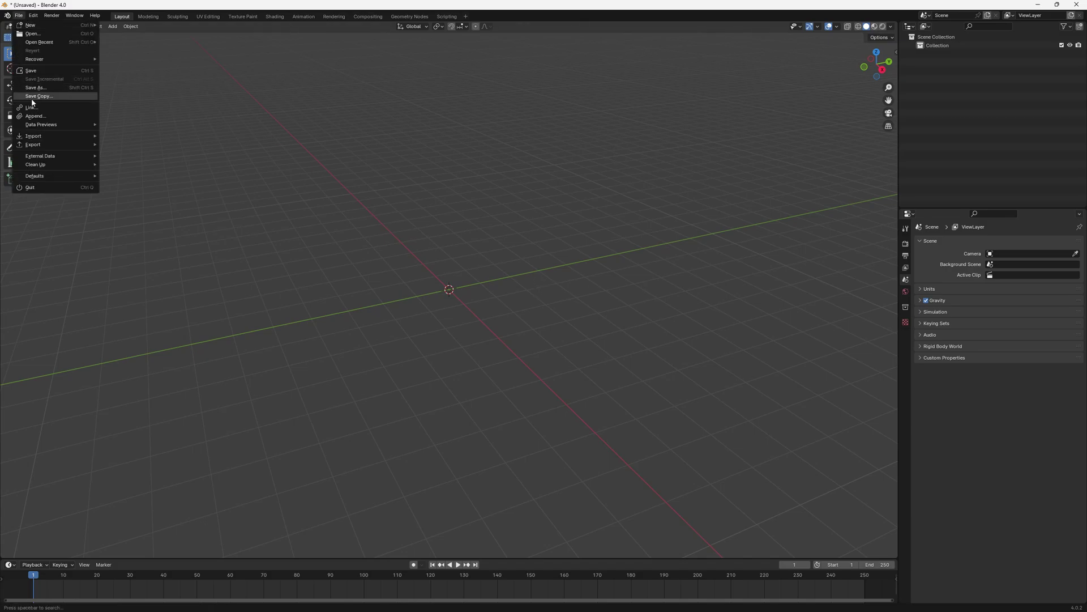
{"action": "mouse_move", "coordinate": [34, 136]}
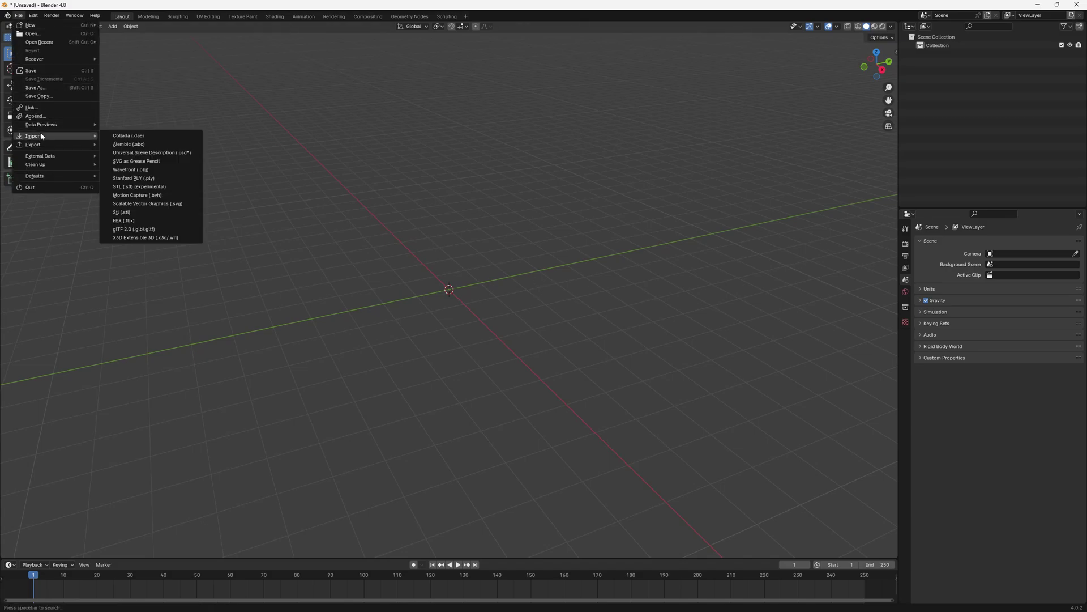
{"action": "left_click", "coordinate": [141, 176]}
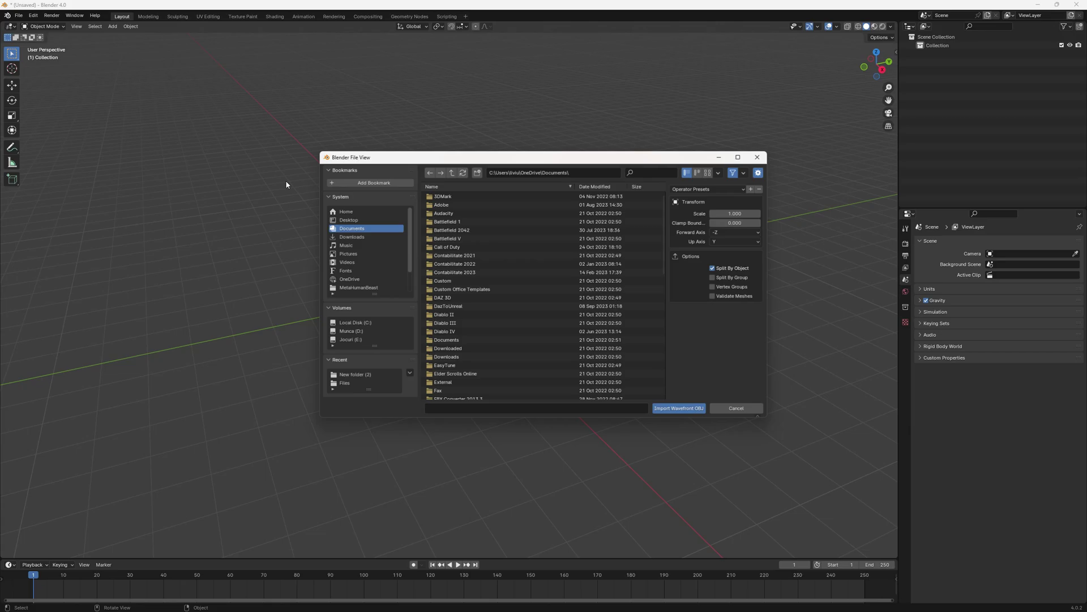
{"action": "left_click", "coordinate": [347, 384]}
{"action": "left_click", "coordinate": [451, 209]}
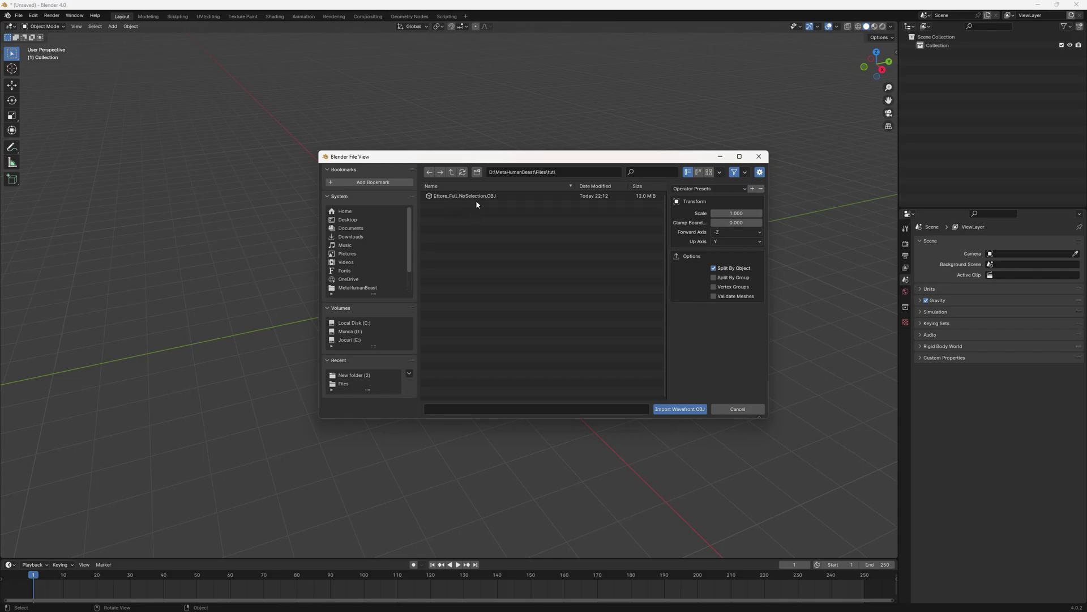
{"action": "left_click", "coordinate": [476, 198]}
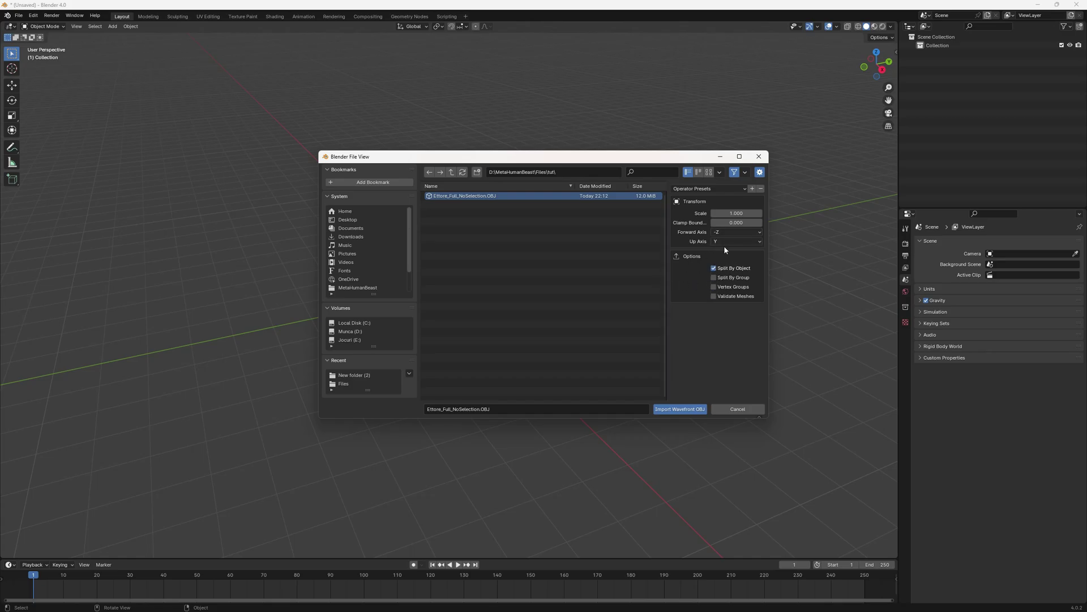
Set the import's forward axis to X and up axis to Y, and import the OBJ with Split By Object enabled
{"action": "left_click", "coordinate": [731, 233]}
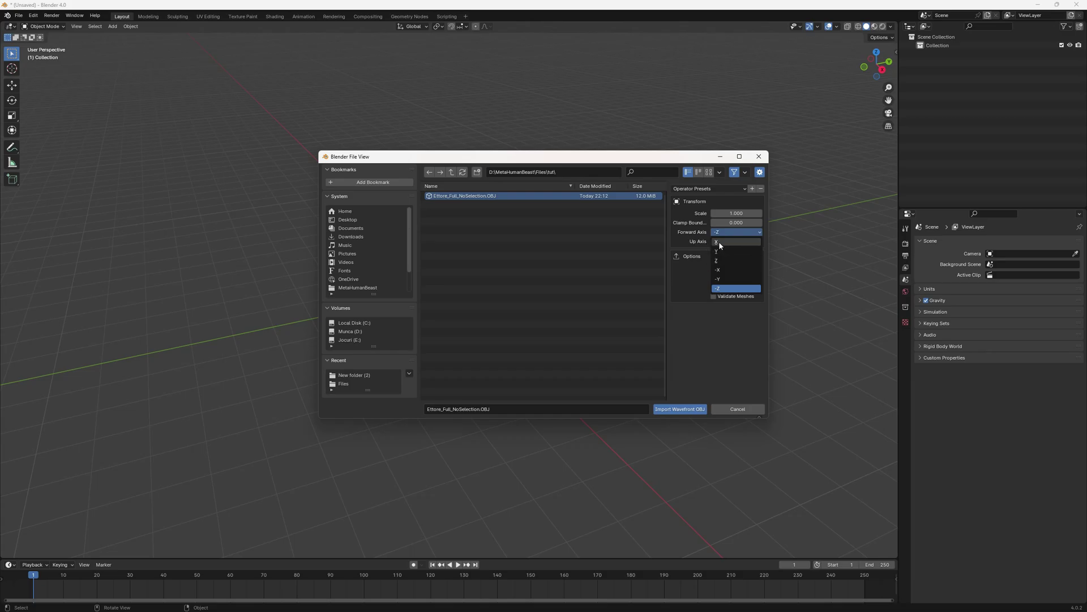
{"action": "left_click", "coordinate": [718, 241]}
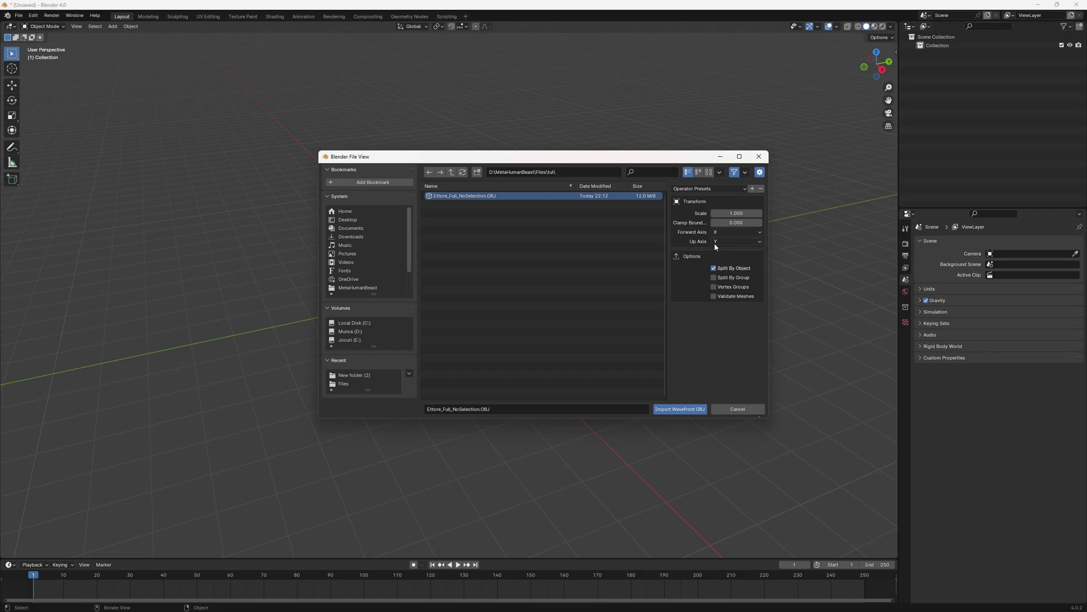
{"action": "left_click", "coordinate": [715, 242]}
{"action": "left_click", "coordinate": [722, 242]}
{"action": "left_click", "coordinate": [678, 411]}
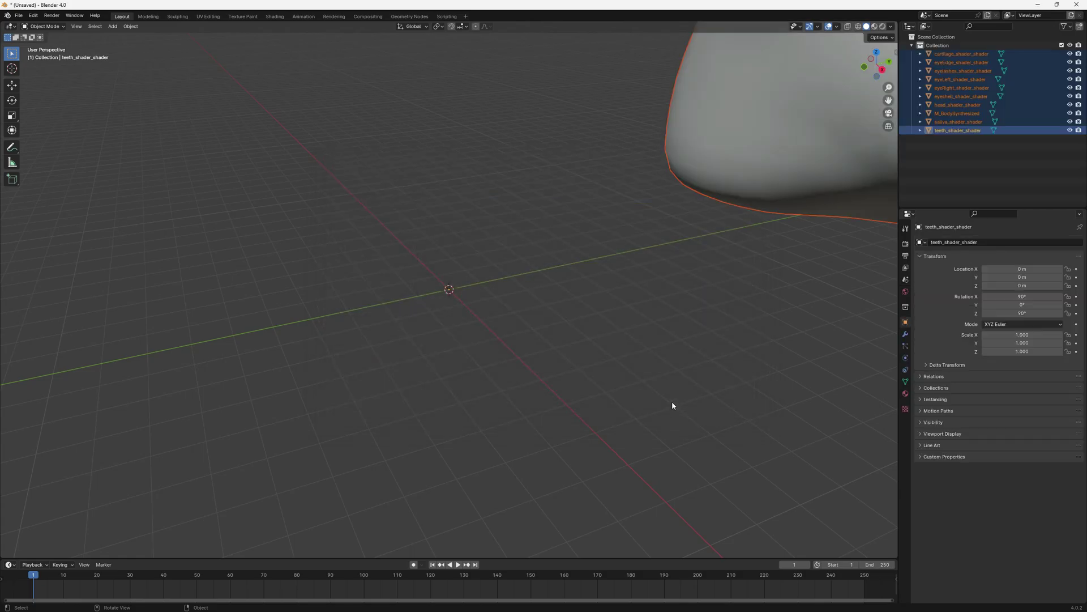
Look over the imported character and its separate body object, and delete all imported objects from the scene
{"action": "scroll", "coordinate": [573, 240], "scroll_direction": "down", "scroll_amount": 8}
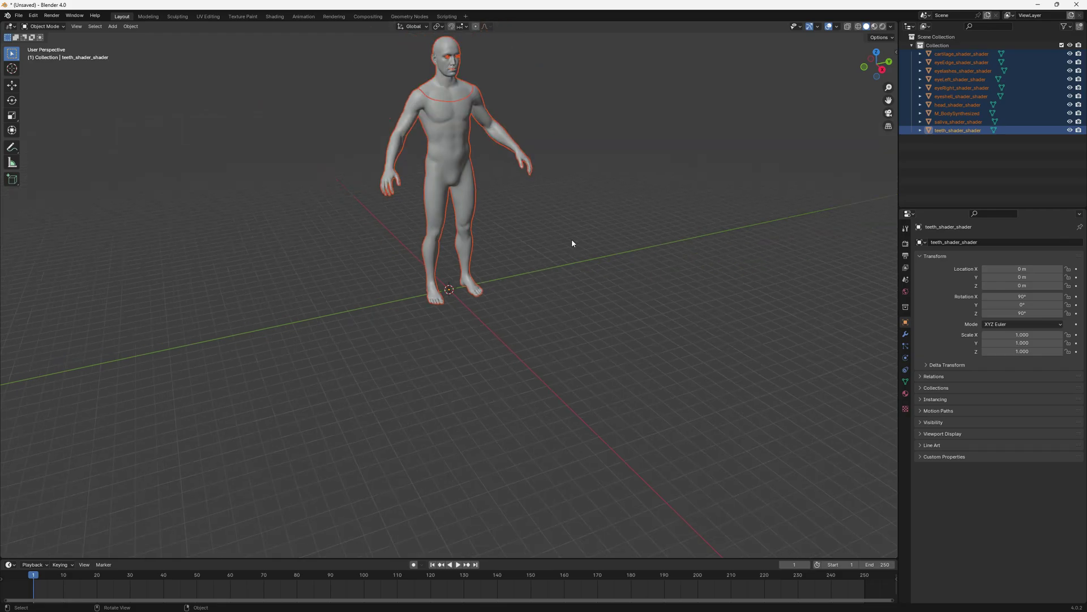
{"action": "middle_click_drag", "start_coordinate": [466, 74], "coordinate": [469, 206], "text": "shift"}
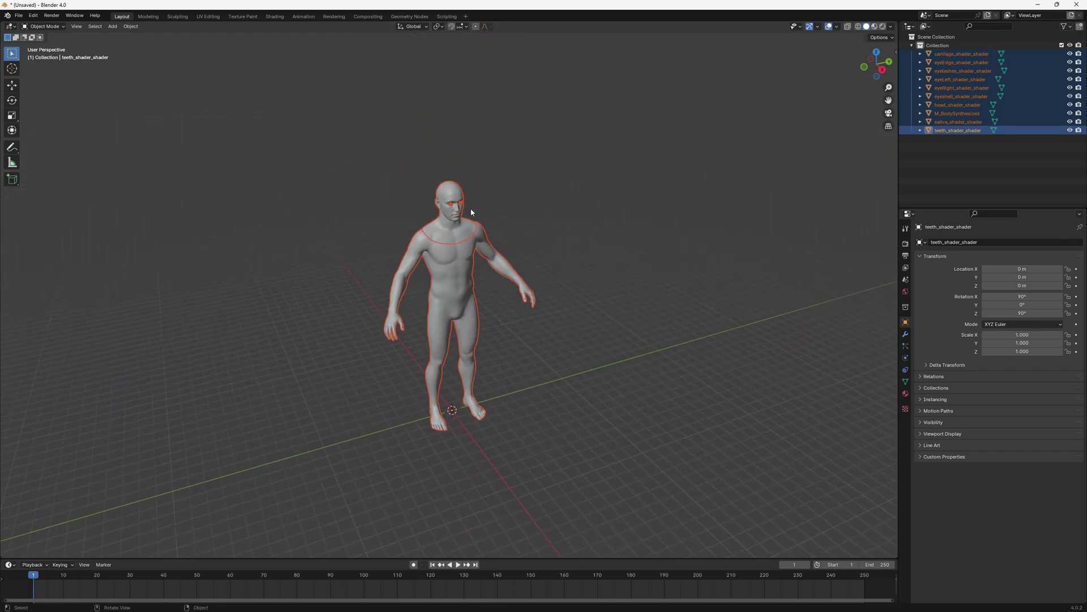
{"action": "scroll", "coordinate": [439, 197], "scroll_direction": "up", "scroll_amount": 4}
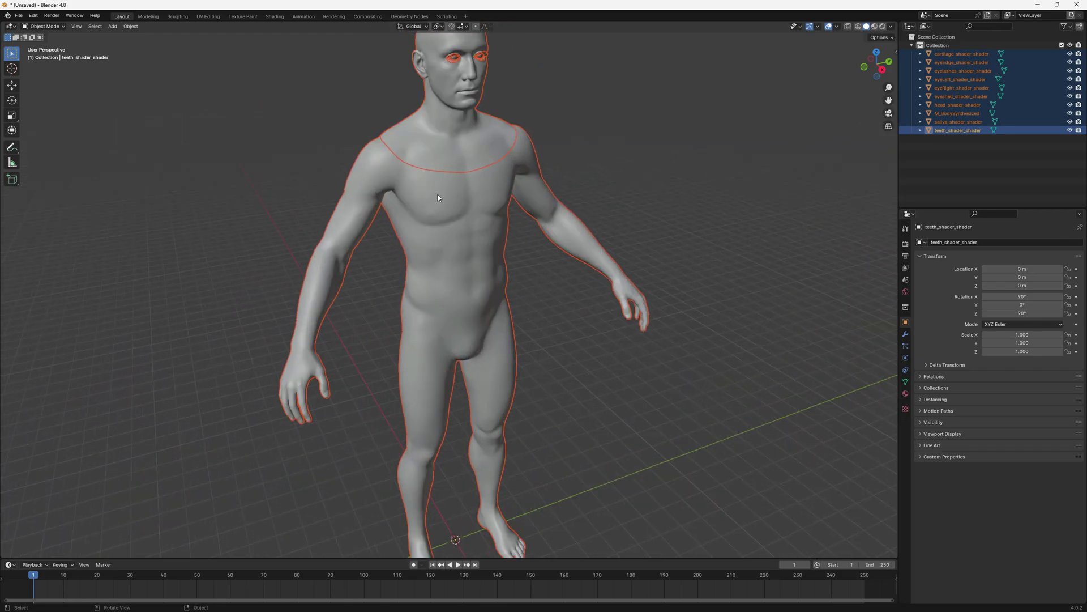
{"action": "left_click", "coordinate": [952, 114]}
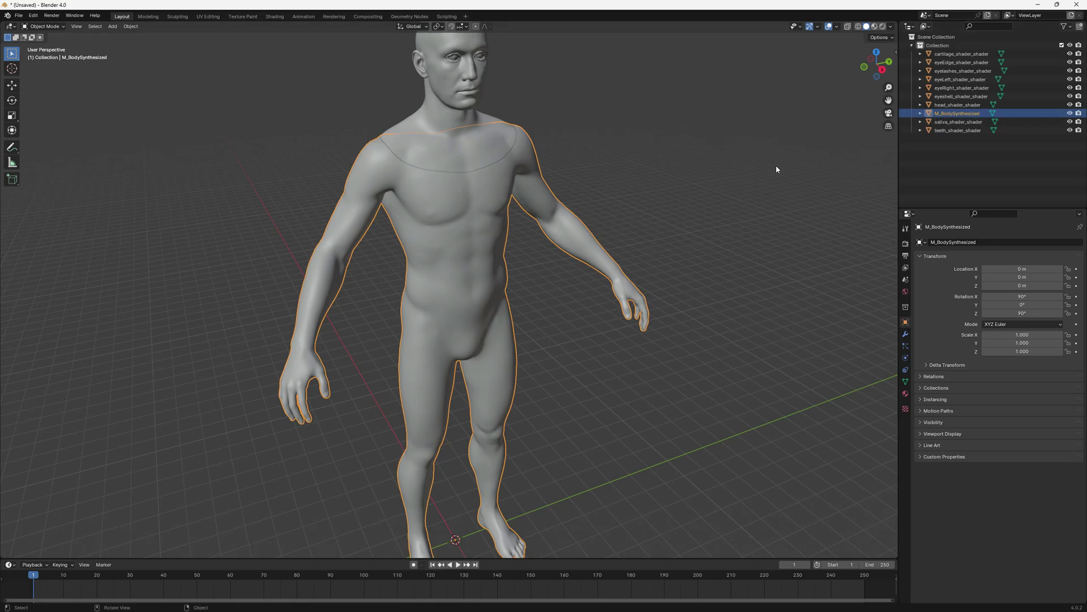
{"action": "right_click", "coordinate": [738, 175]}
{"action": "left_click", "coordinate": [708, 171]}
{"action": "key", "text": "a"}
{"action": "key", "text": "Delete"}
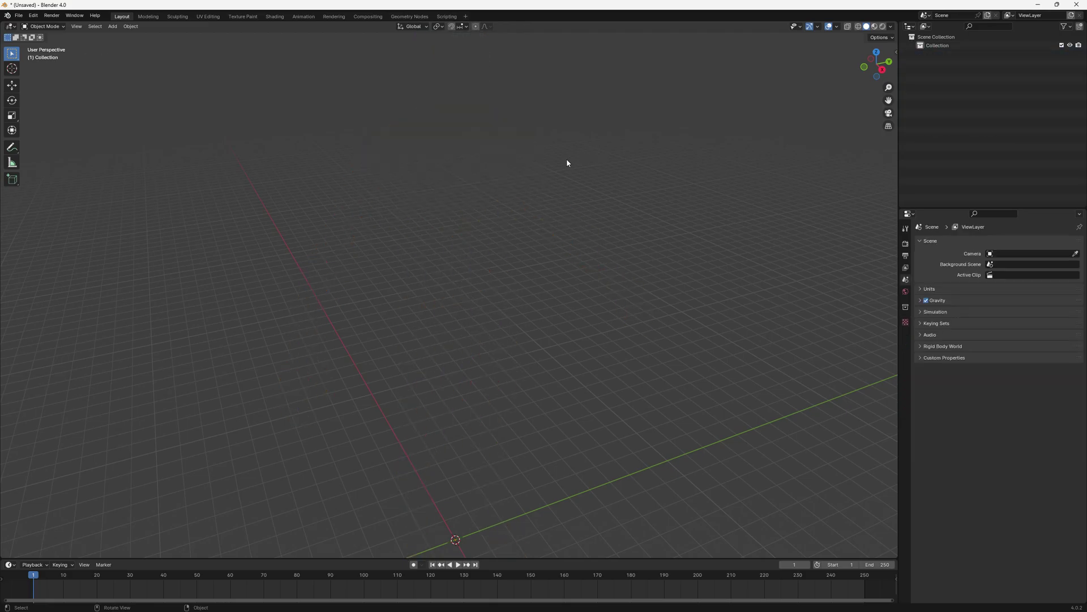
Reimport Ettore_Full_NoSelection.OBJ as a single mesh with Split By Object turned off, forward axis X and up axis Y
{"action": "left_click", "coordinate": [19, 16]}
{"action": "mouse_move", "coordinate": [47, 136]}
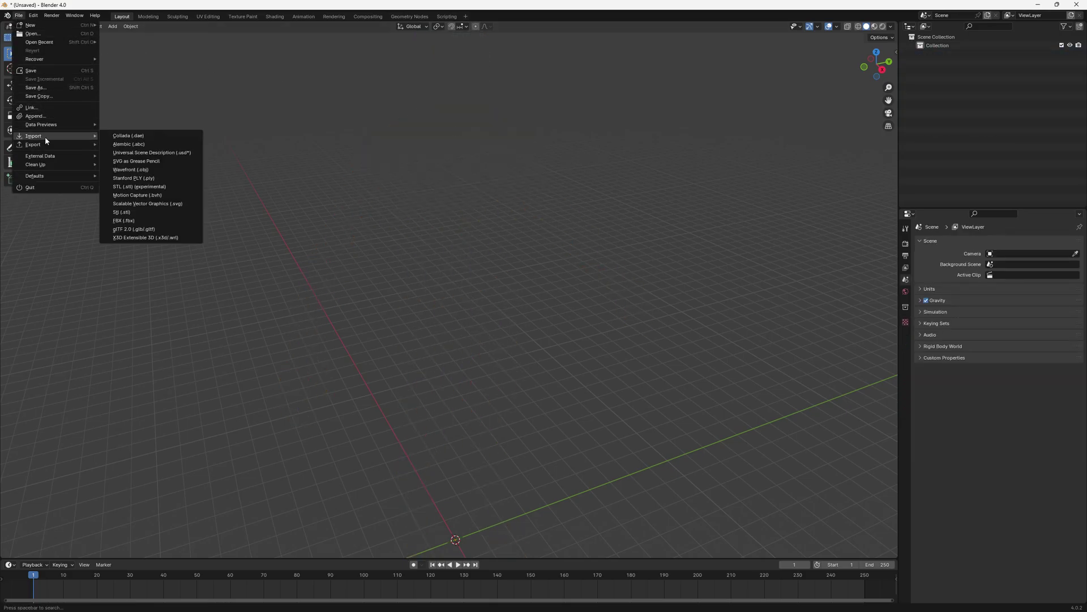
{"action": "left_click", "coordinate": [142, 170]}
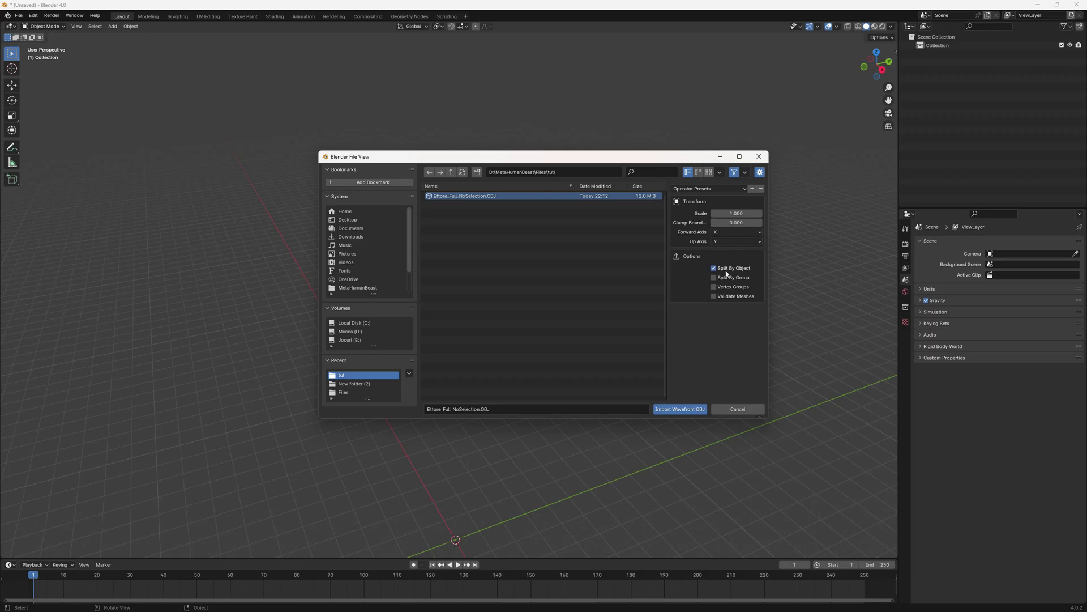
{"action": "left_click", "coordinate": [680, 409]}
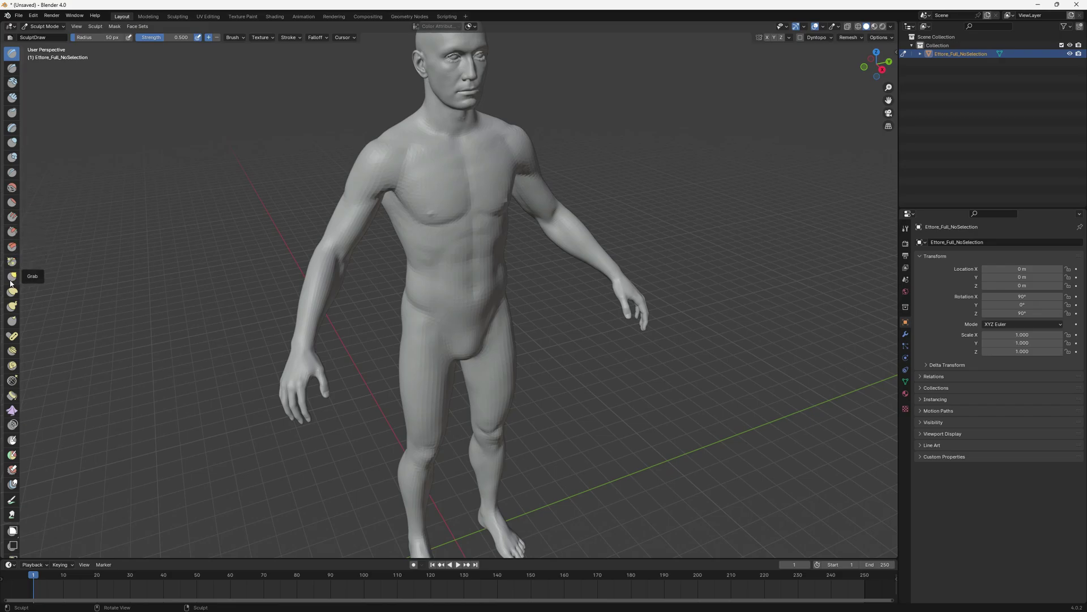
Using the Grab brush at a 128 px radius, deform the character's shoulders, neck, lower face and upper chest
{"action": "left_click", "coordinate": [11, 280]}
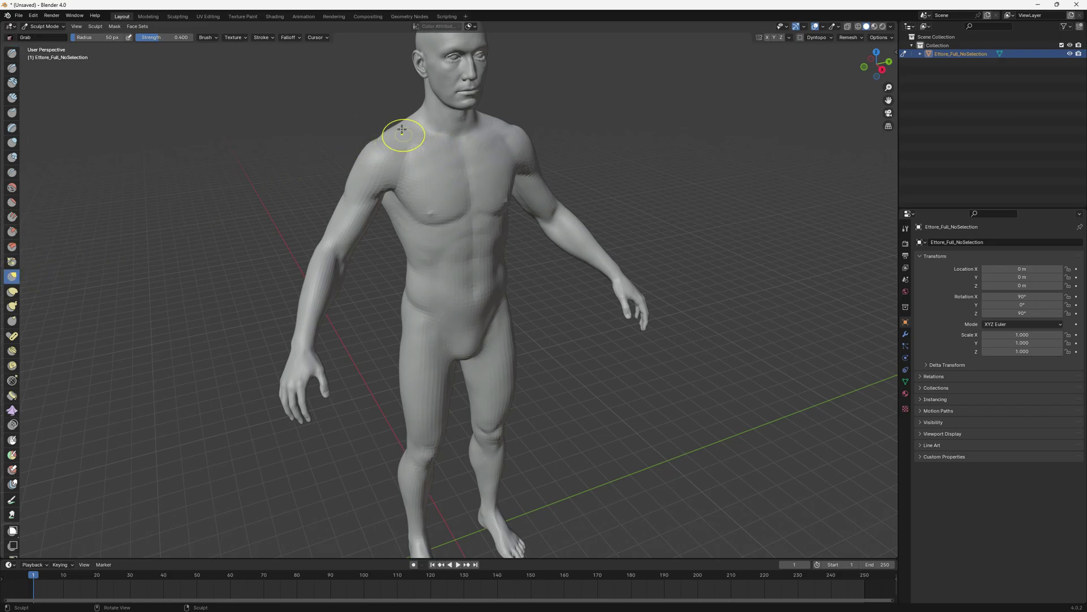
{"action": "left_click_drag", "start_coordinate": [78, 39], "coordinate": [87, 39]}
{"action": "mouse_move", "coordinate": [390, 151]}
{"action": "left_mouse_down"}
{"action": "mouse_move", "coordinate": [384, 119]}
{"action": "mouse_move", "coordinate": [415, 94]}
{"action": "left_mouse_up"}
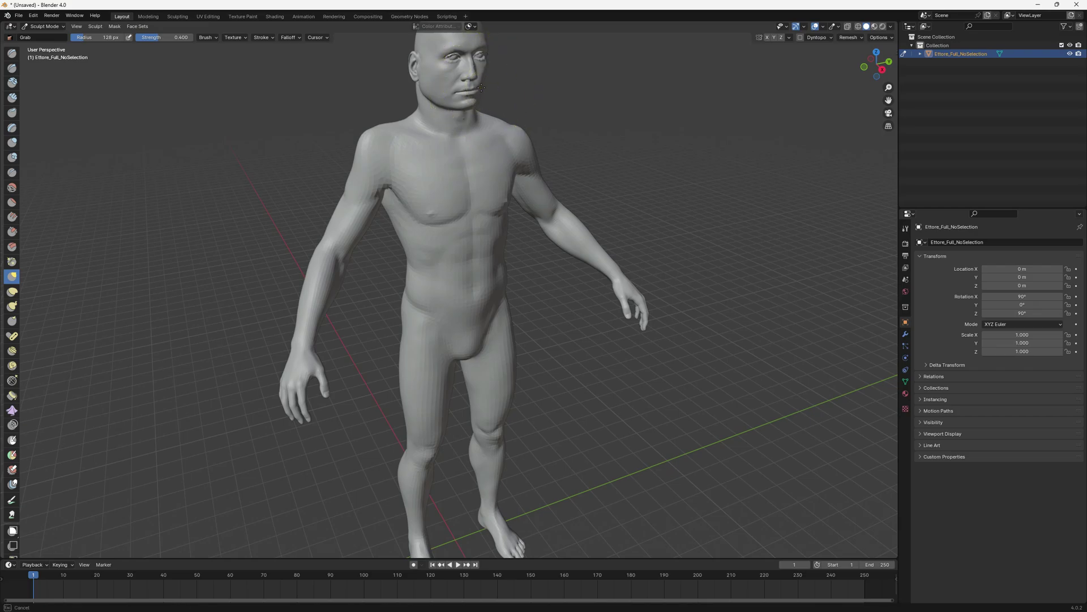
{"action": "right_click", "coordinate": [482, 113]}
{"action": "left_click_drag", "start_coordinate": [450, 64], "coordinate": [432, 60]}
{"action": "left_click_drag", "start_coordinate": [505, 133], "coordinate": [509, 125]}
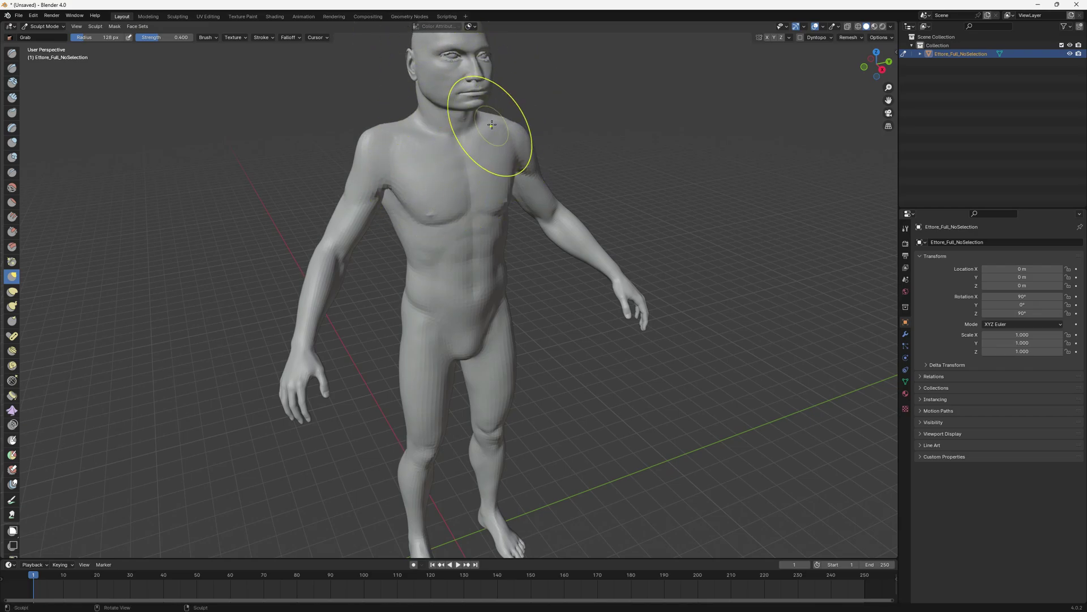
{"action": "mouse_move", "coordinate": [387, 133]}
{"action": "left_mouse_down"}
{"action": "mouse_move", "coordinate": [379, 131]}
{"action": "mouse_move", "coordinate": [508, 136]}
{"action": "left_mouse_up"}
{"action": "mouse_move", "coordinate": [485, 148]}
{"action": "left_mouse_down"}
{"action": "mouse_move", "coordinate": [492, 142]}
{"action": "mouse_move", "coordinate": [471, 157]}
{"action": "left_mouse_up"}
{"action": "left_click_drag", "start_coordinate": [491, 143], "coordinate": [503, 137]}
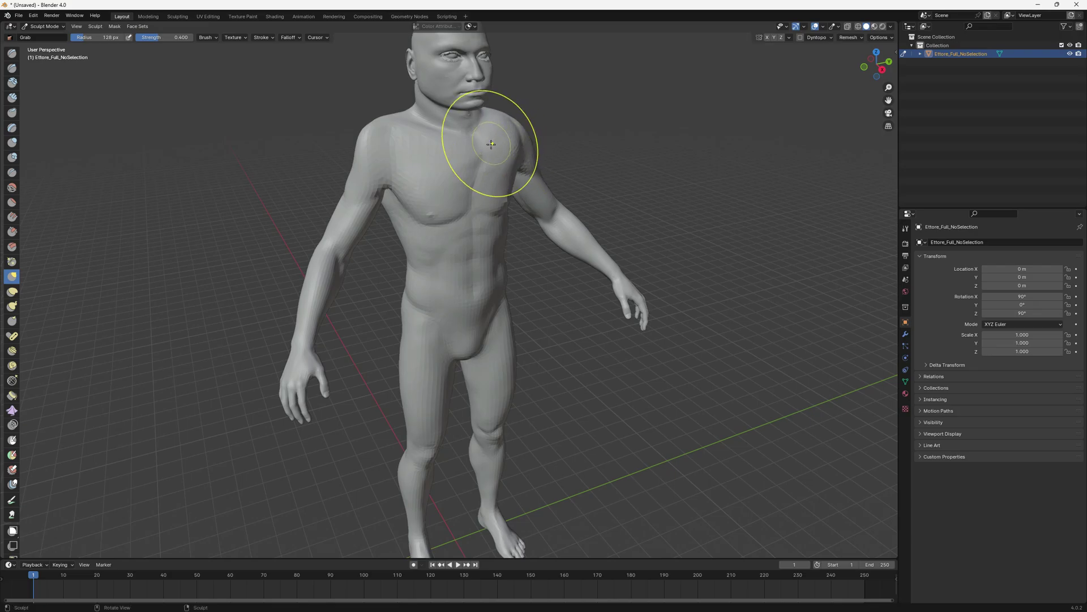
{"action": "left_click_drag", "start_coordinate": [420, 160], "coordinate": [427, 153]}
{"action": "left_click_drag", "start_coordinate": [431, 163], "coordinate": [439, 158]}
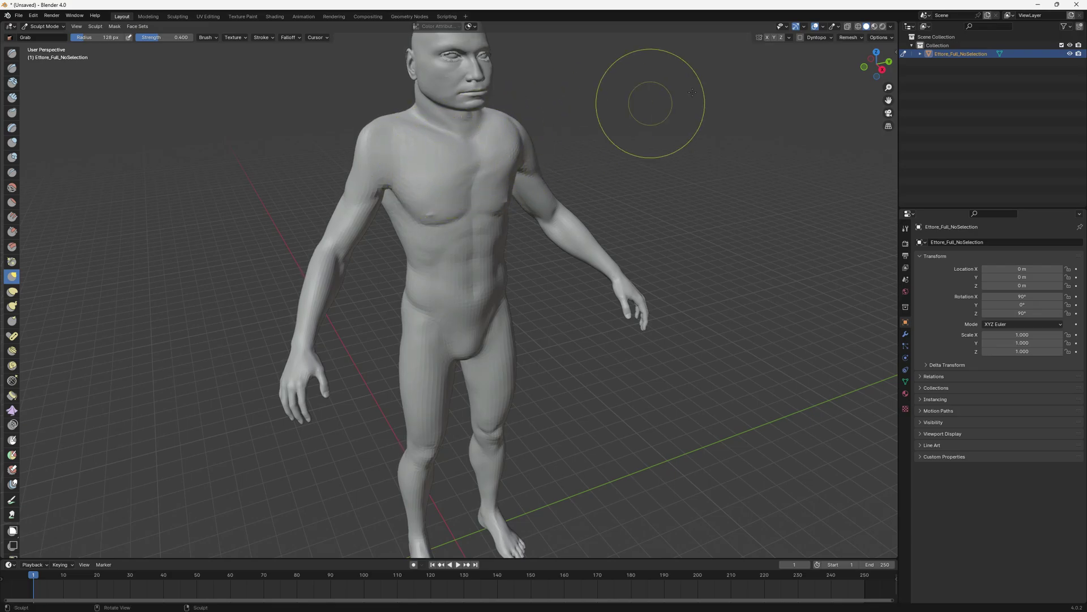
From a more frontal view of the head, use Grab strokes to widen the skull, cheeks, mouth and jaw
{"action": "mouse_move", "coordinate": [889, 101]}
{"action": "left_mouse_down"}
{"action": "mouse_move", "coordinate": [868, 198]}
{"action": "mouse_move", "coordinate": [847, 206]}
{"action": "left_mouse_up"}
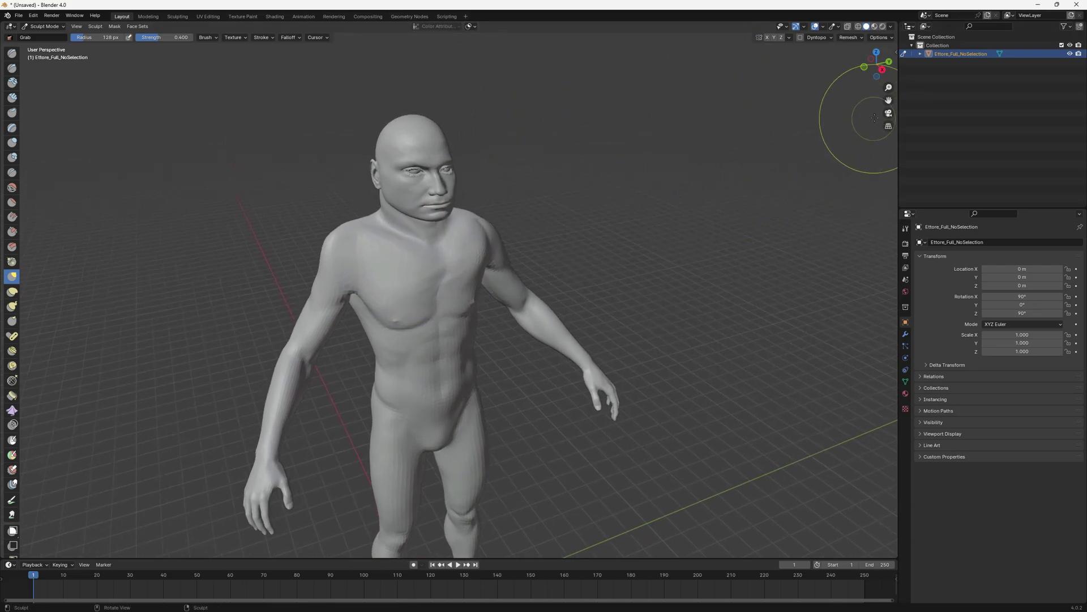
{"action": "left_click_drag", "start_coordinate": [881, 63], "coordinate": [854, 65]}
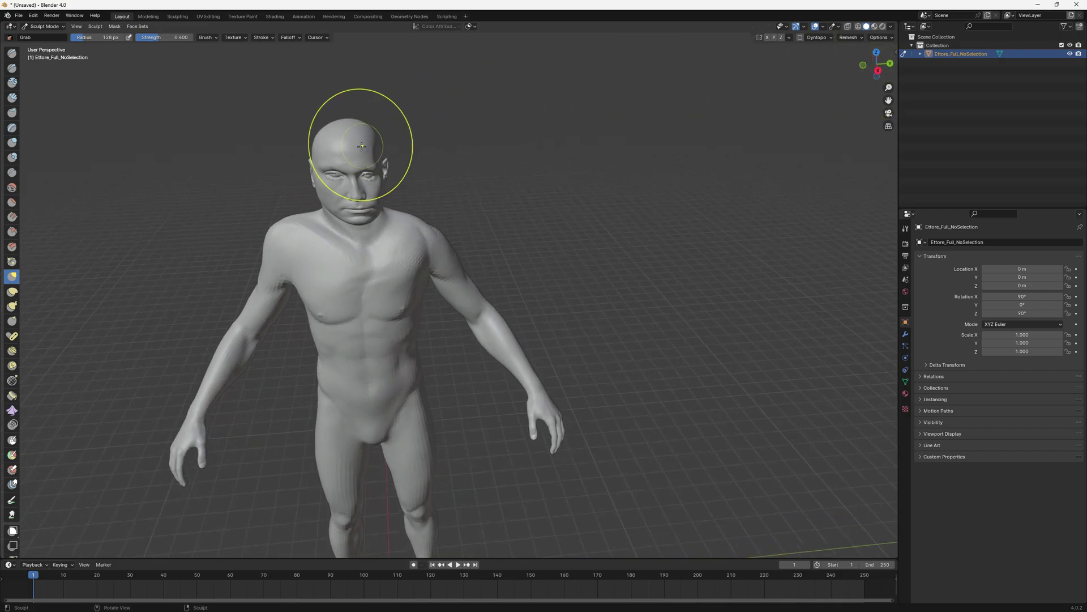
{"action": "left_click_drag", "start_coordinate": [362, 155], "coordinate": [370, 162]}
{"action": "left_click_drag", "start_coordinate": [324, 209], "coordinate": [319, 217]}
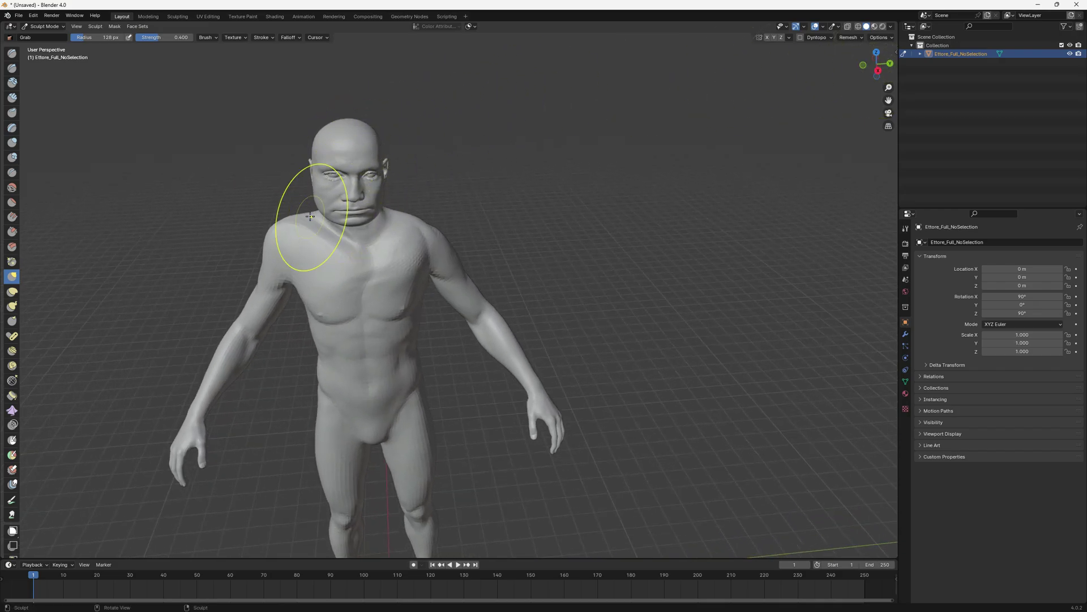
{"action": "left_click_drag", "start_coordinate": [374, 147], "coordinate": [385, 149]}
{"action": "left_click_drag", "start_coordinate": [374, 207], "coordinate": [396, 207]}
{"action": "left_click_drag", "start_coordinate": [384, 146], "coordinate": [399, 143]}
{"action": "left_click_drag", "start_coordinate": [355, 184], "coordinate": [340, 186]}
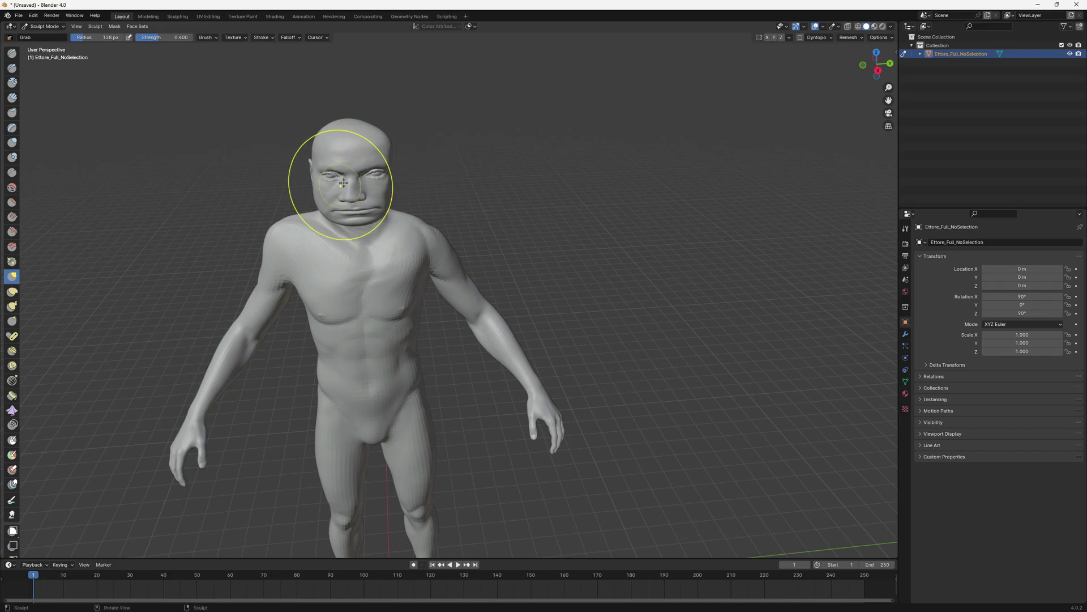
{"action": "mouse_move", "coordinate": [371, 131]}
{"action": "left_mouse_down"}
{"action": "mouse_move", "coordinate": [381, 141]}
{"action": "mouse_move", "coordinate": [364, 135]}
{"action": "left_mouse_up"}
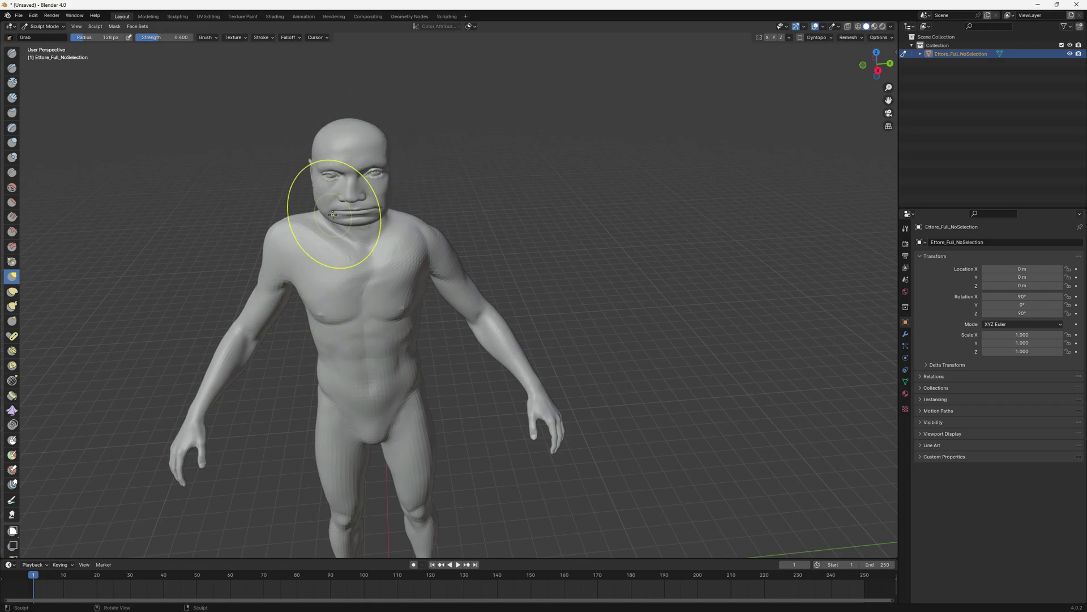
{"action": "left_click_drag", "start_coordinate": [337, 214], "coordinate": [382, 210]}
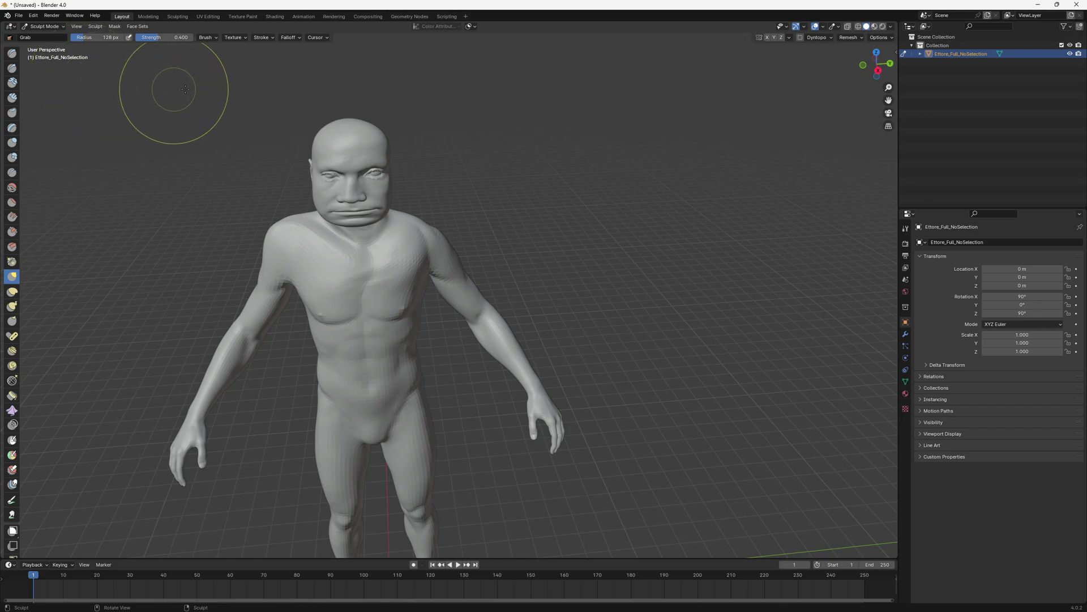
Start a Wavefront OBJ export, create a folder named morphedfiles inside the tut folder, and open it as the destination
{"action": "left_click", "coordinate": [20, 15]}
{"action": "mouse_move", "coordinate": [50, 149]}
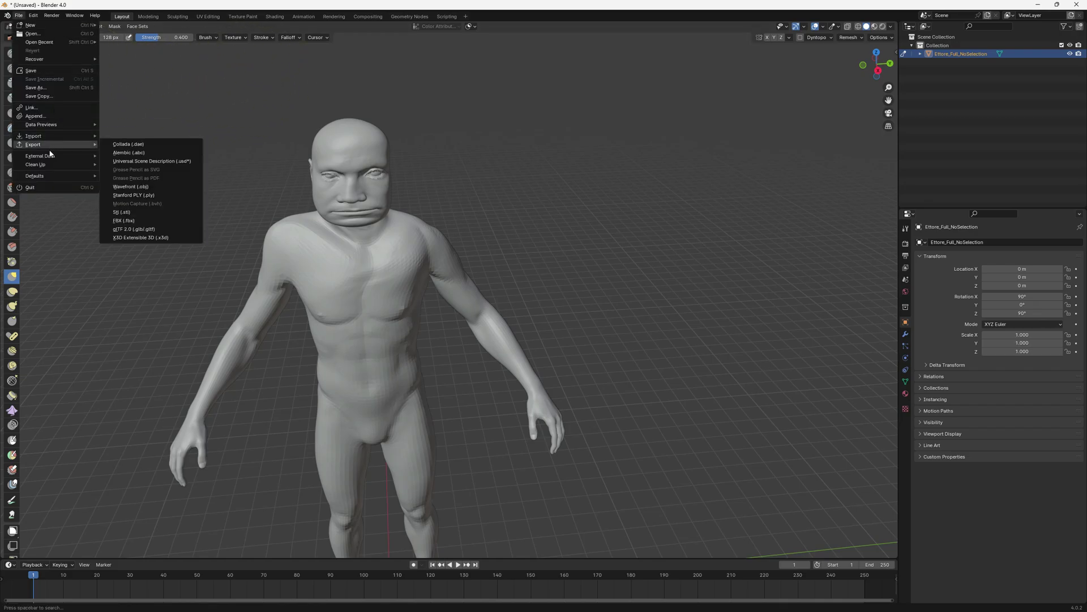
{"action": "left_click", "coordinate": [142, 187]}
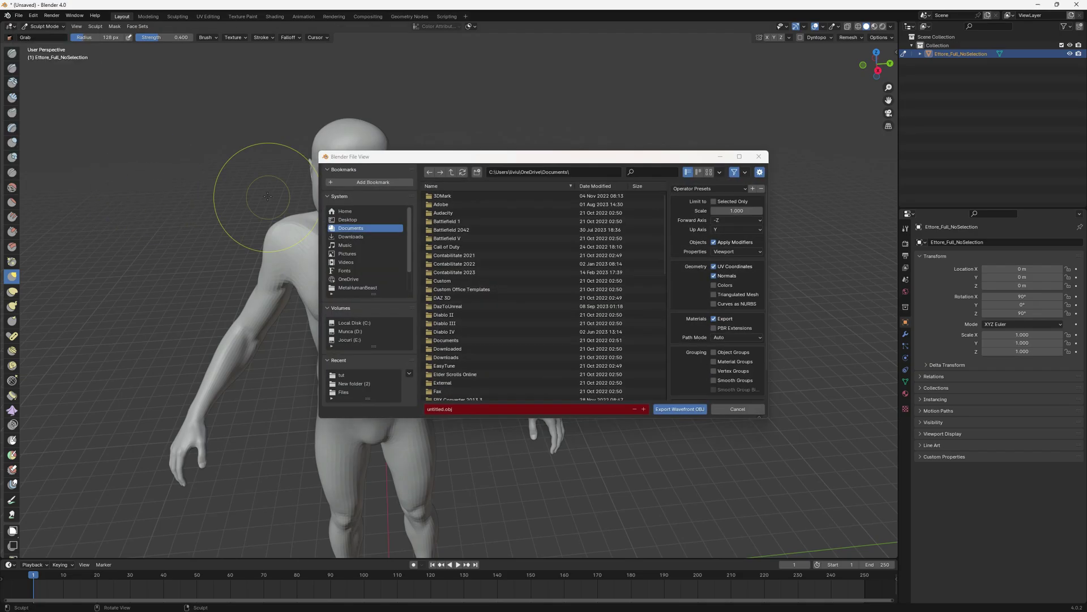
{"action": "left_click", "coordinate": [343, 375]}
{"action": "right_click", "coordinate": [482, 261]}
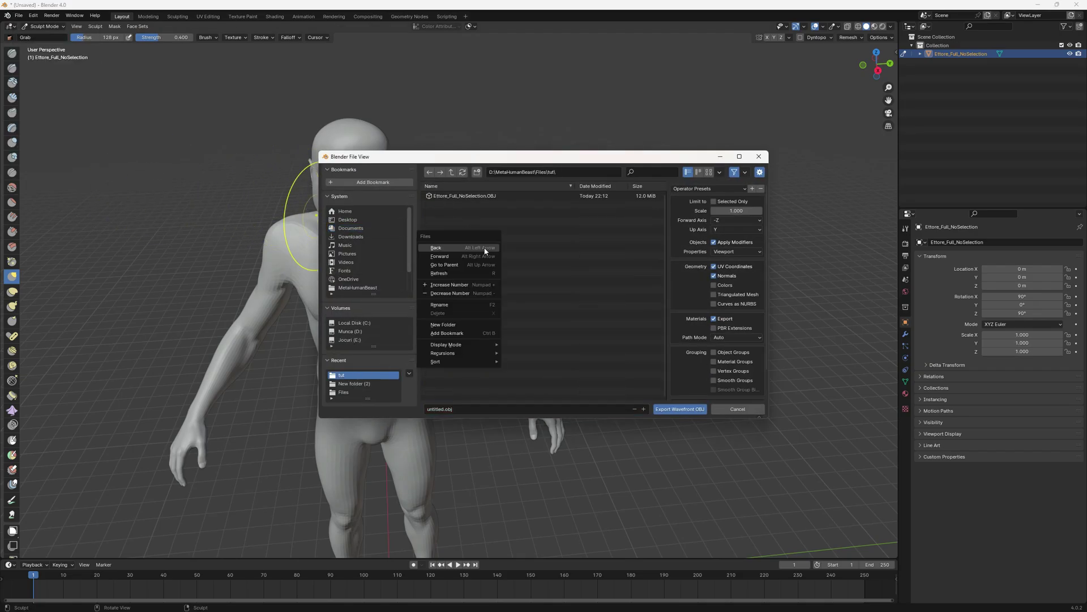
{"action": "left_click", "coordinate": [462, 322]}
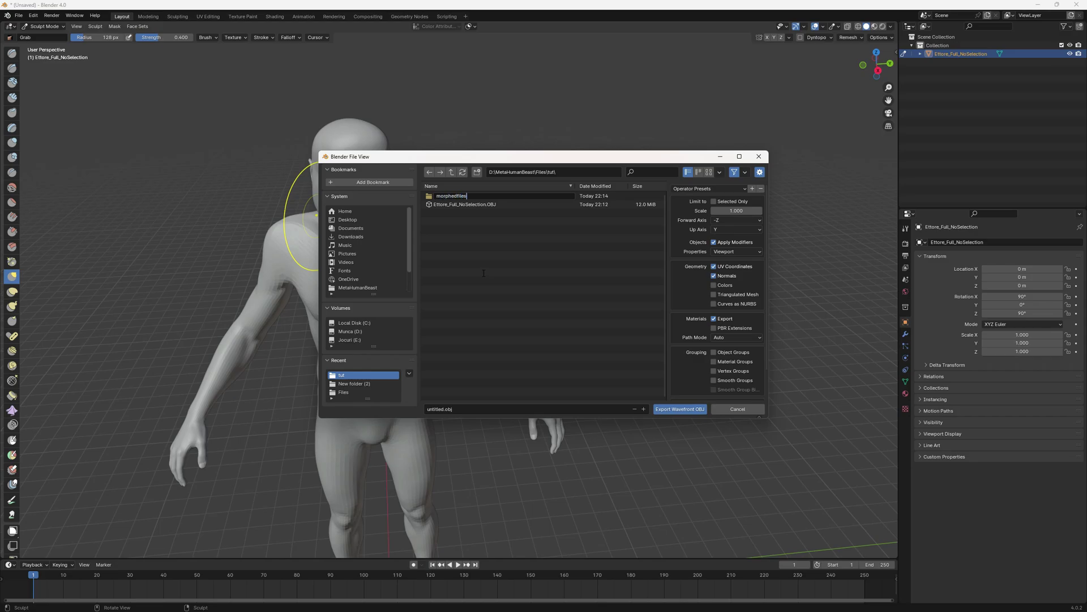
{"action": "type", "text": "morphedfiles"}
{"action": "key", "text": "Return"}
{"action": "double_click", "coordinate": [460, 195]}
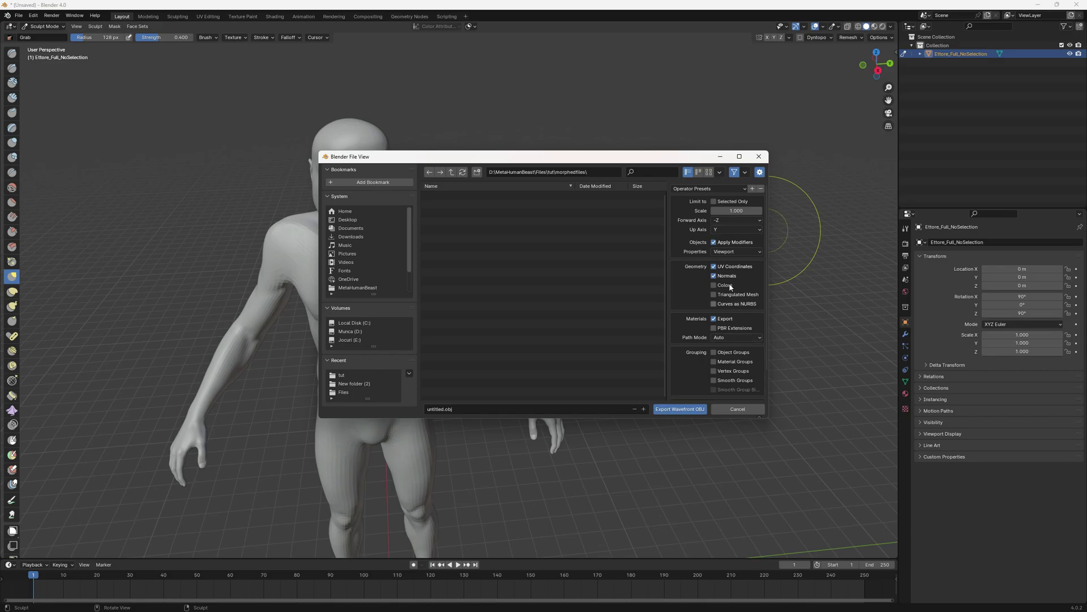
Set the export's forward axis to X and up axis to Y, and export the sculpt as untitled.obj
{"action": "left_click", "coordinate": [715, 219]}
{"action": "left_click", "coordinate": [719, 229]}
{"action": "left_click", "coordinate": [681, 408]}
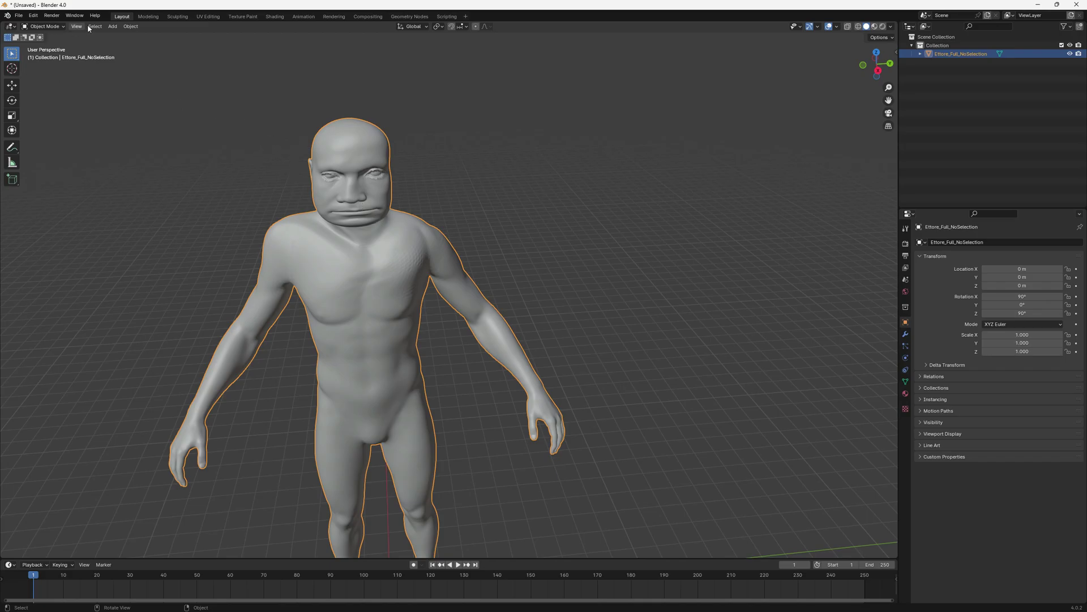
Return to Sculpt Mode, set the Grab radius to 89 px, and pull both sides of the upper skull outward
{"action": "left_click", "coordinate": [57, 26]}
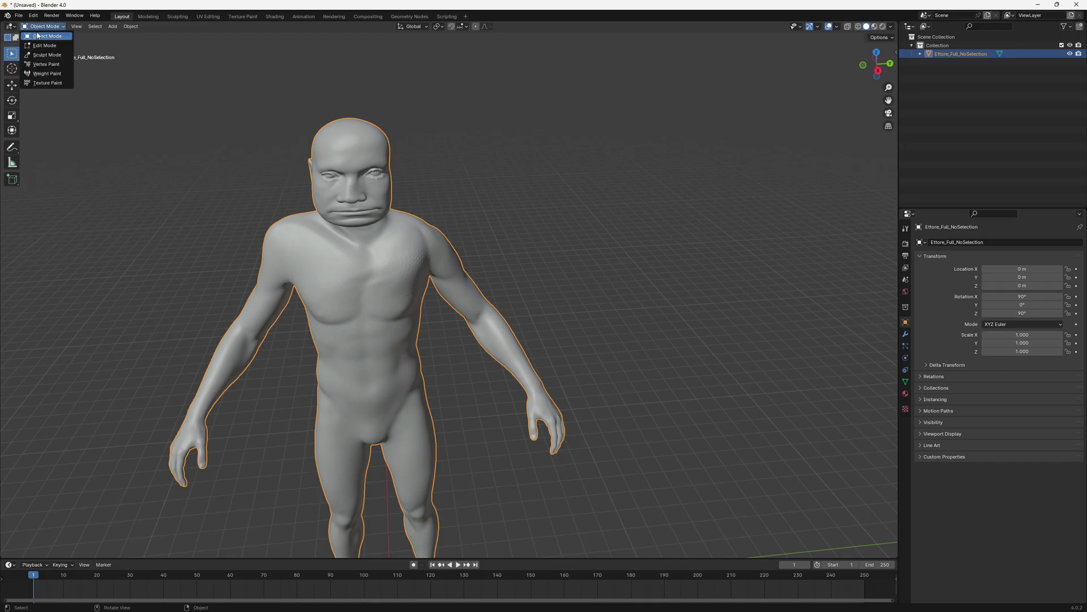
{"action": "left_click", "coordinate": [45, 59]}
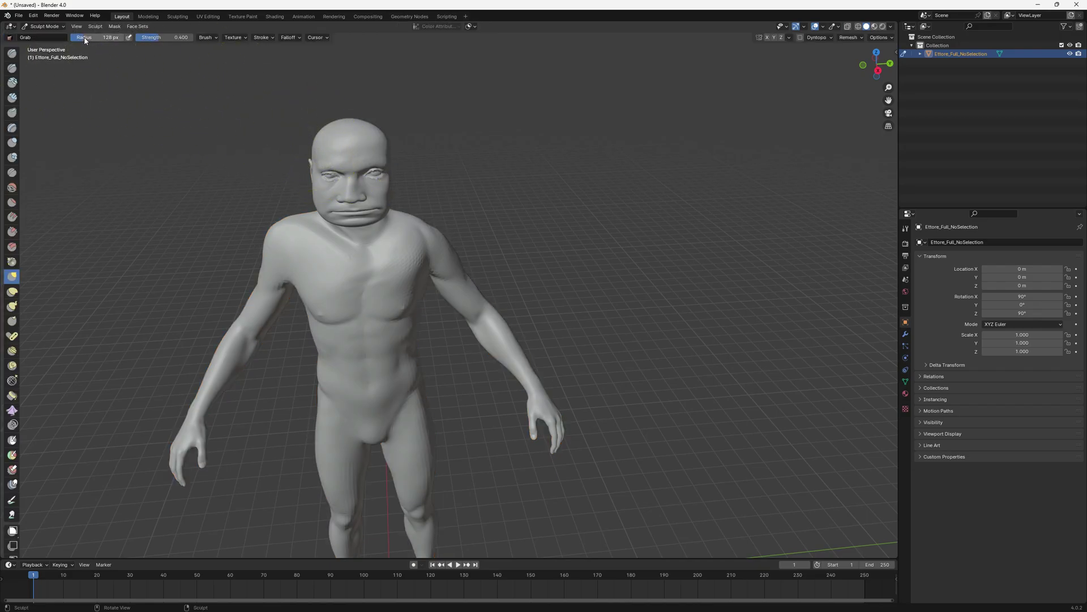
{"action": "left_click_drag", "start_coordinate": [85, 41], "coordinate": [80, 40]}
{"action": "left_click_drag", "start_coordinate": [333, 139], "coordinate": [272, 134]}
{"action": "left_click_drag", "start_coordinate": [374, 139], "coordinate": [447, 105]}
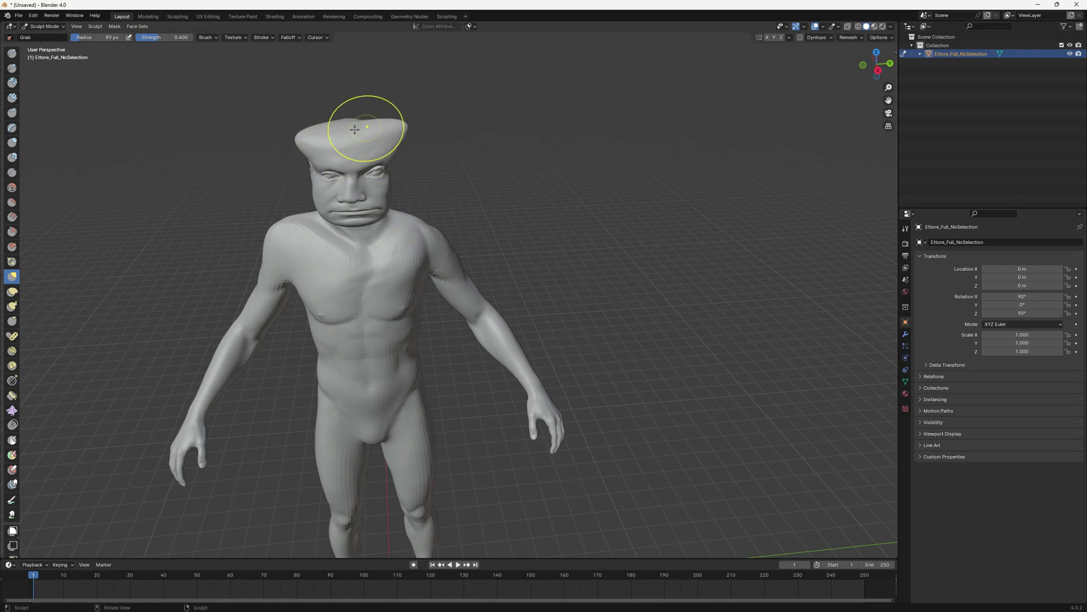
{"action": "left_click_drag", "start_coordinate": [303, 138], "coordinate": [262, 134]}
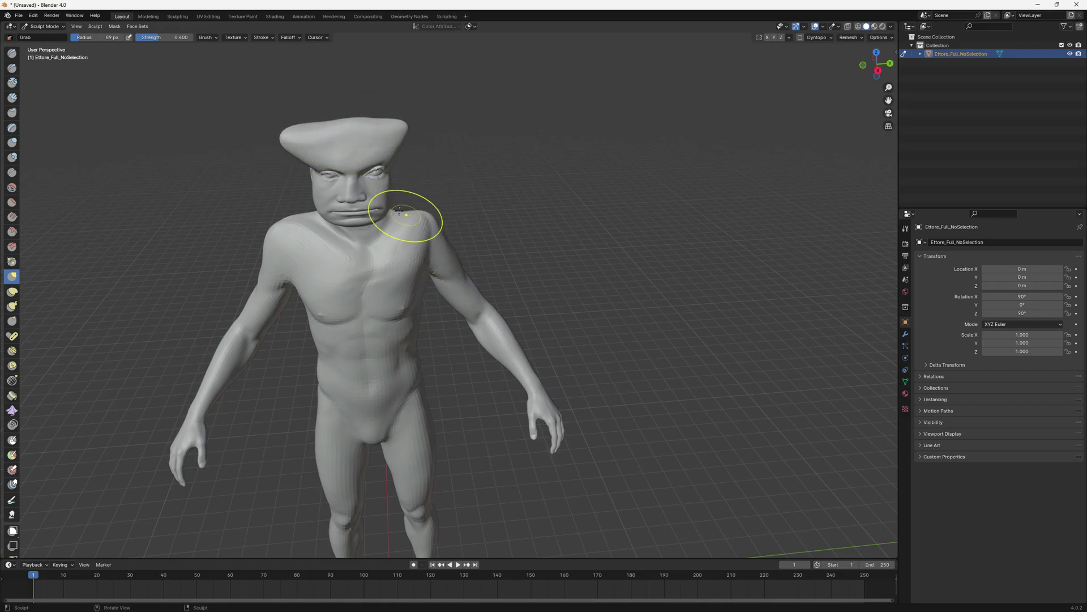
Export the resculpted character to the morphedfiles folder as Wavefront untitled2.obj with forward axis X and up axis Y
{"action": "left_click", "coordinate": [19, 15]}
{"action": "mouse_move", "coordinate": [34, 144]}
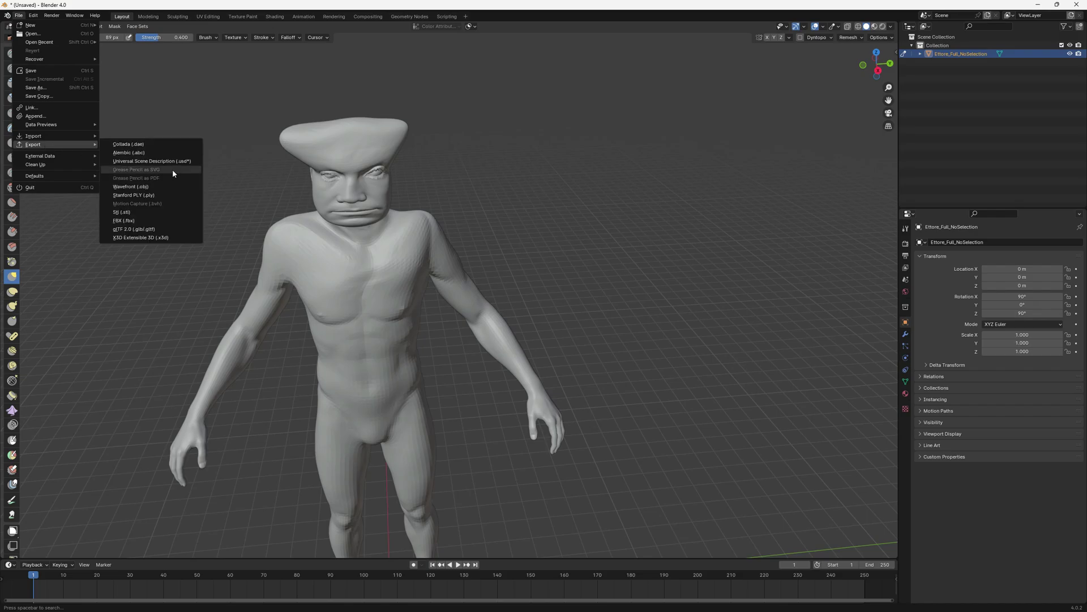
{"action": "left_click", "coordinate": [149, 187]}
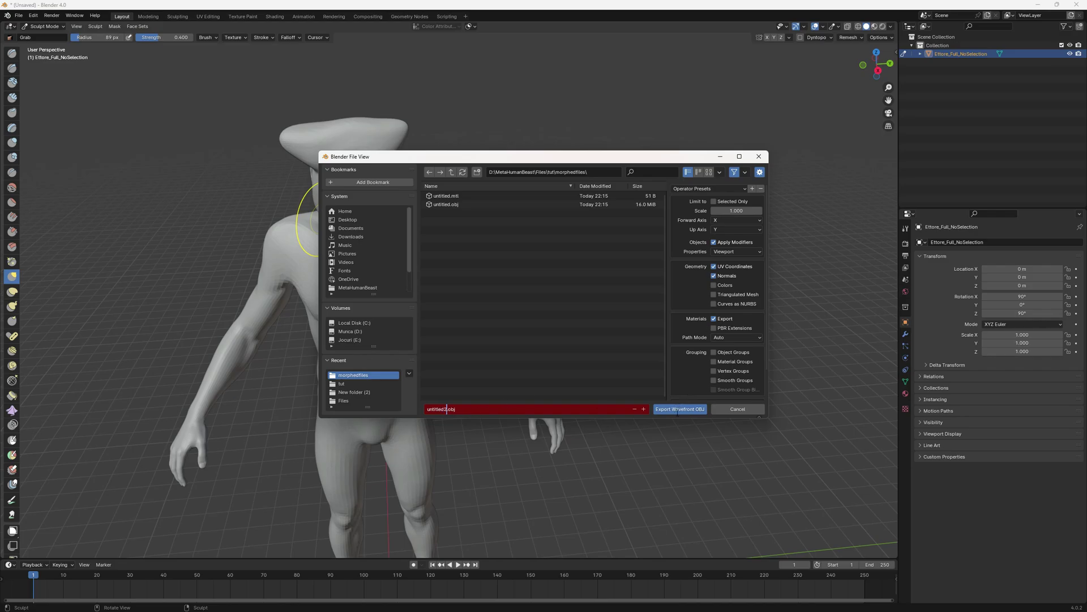
{"action": "left_click", "coordinate": [674, 409]}
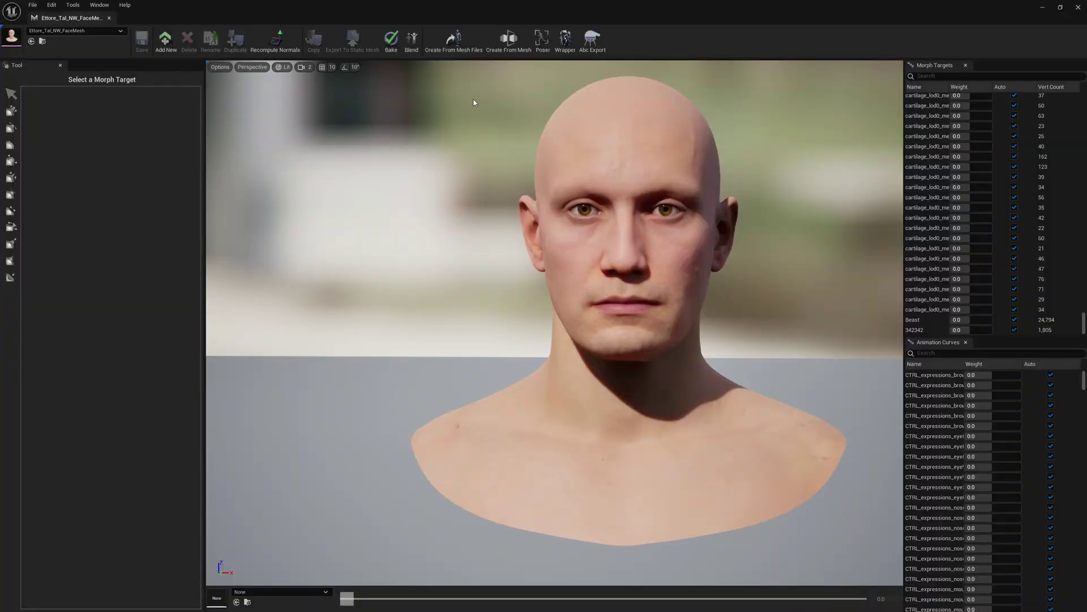
In Unreal, start Create From Mesh Files on the face mesh and load Ettore_Full_NoSelection.OBJ as the base file
{"action": "left_click", "coordinate": [453, 40]}
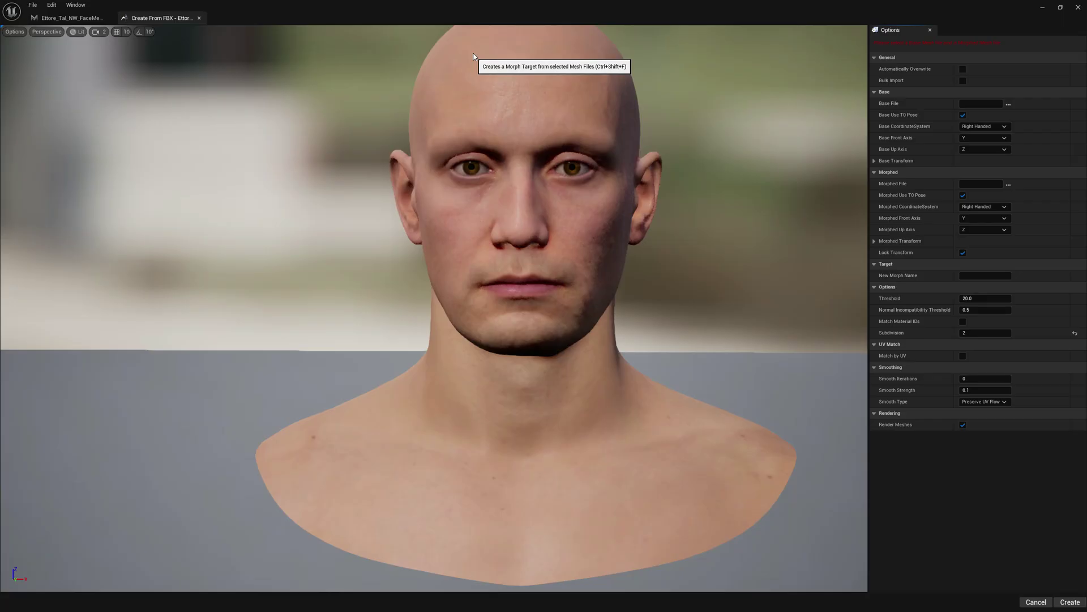
{"action": "left_click", "coordinate": [1008, 103]}
{"action": "double_click", "coordinate": [196, 82]}
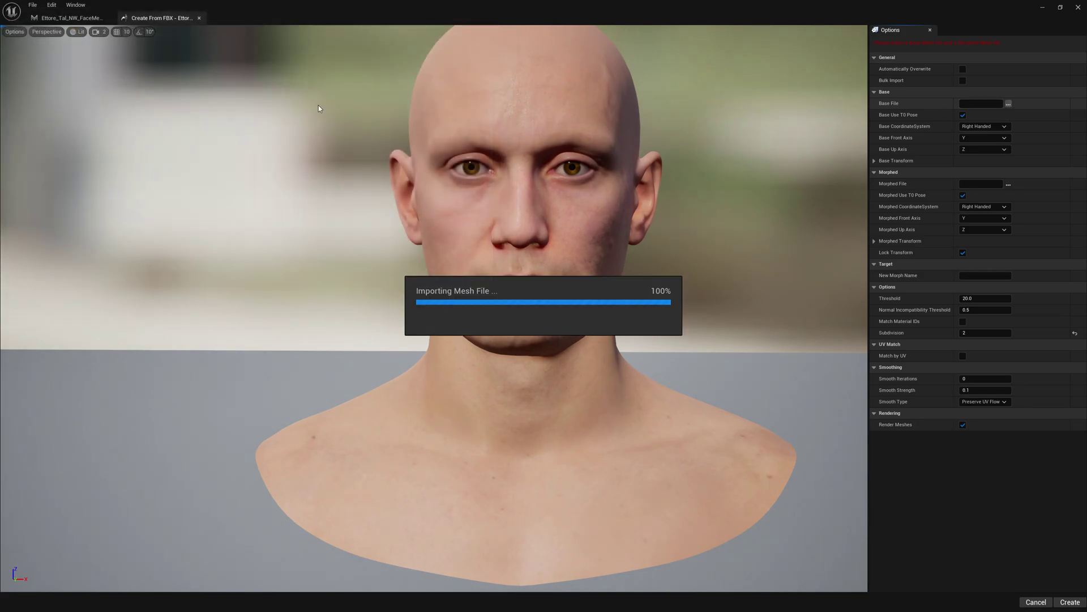
Load untitled2.obj from the morphedfiles folder as the morphed file
{"action": "left_click", "coordinate": [1008, 184]}
{"action": "double_click", "coordinate": [181, 68]}
{"action": "left_click", "coordinate": [198, 82]}
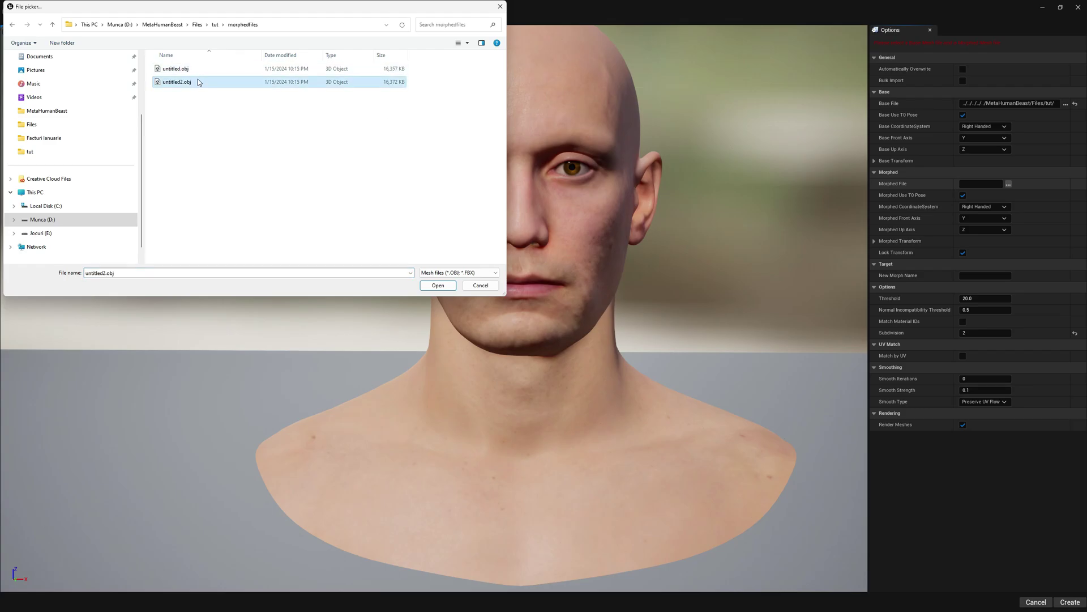
{"action": "double_click", "coordinate": [198, 82]}
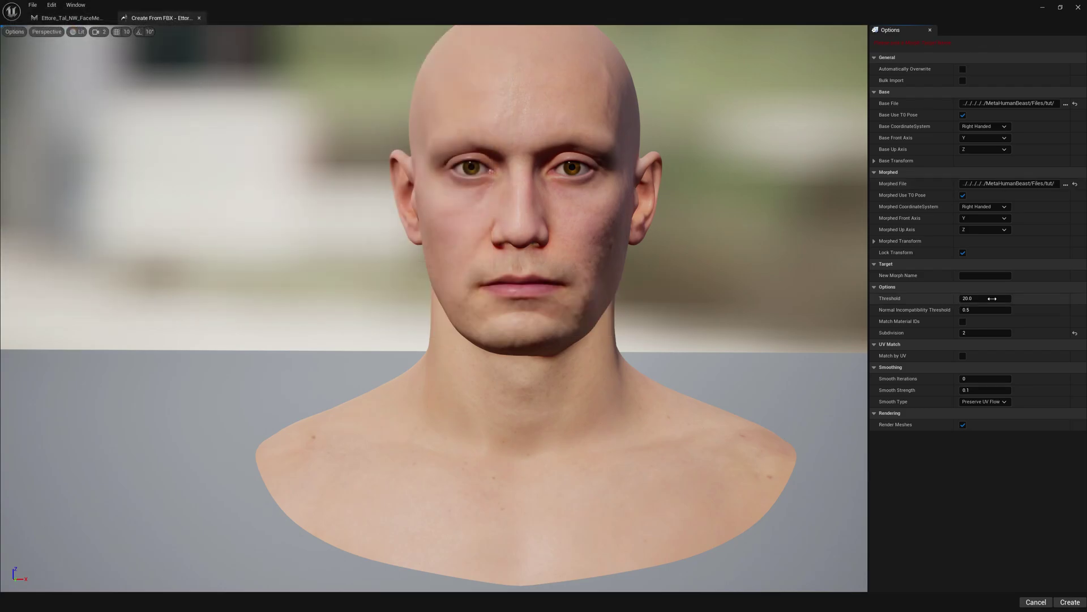
Reset Subdivision to 0, name the new morph test123, and create it on the face mesh
{"action": "left_click", "coordinate": [1075, 334]}
{"action": "left_click", "coordinate": [980, 280]}
{"action": "type", "text": "2"}
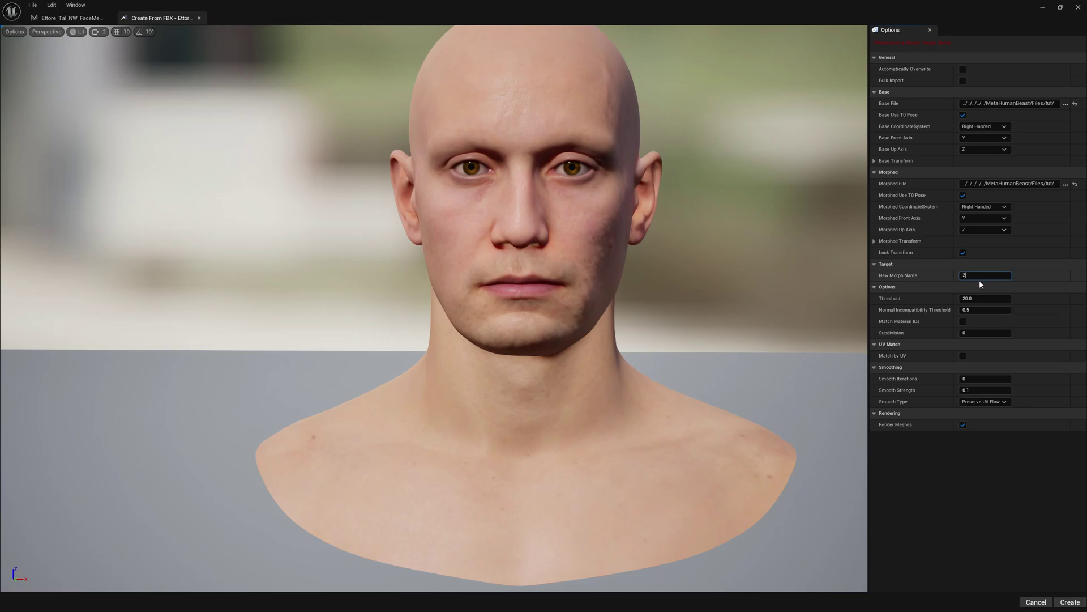
{"action": "type", "text": "3123"}
{"action": "type", "text": "test"}
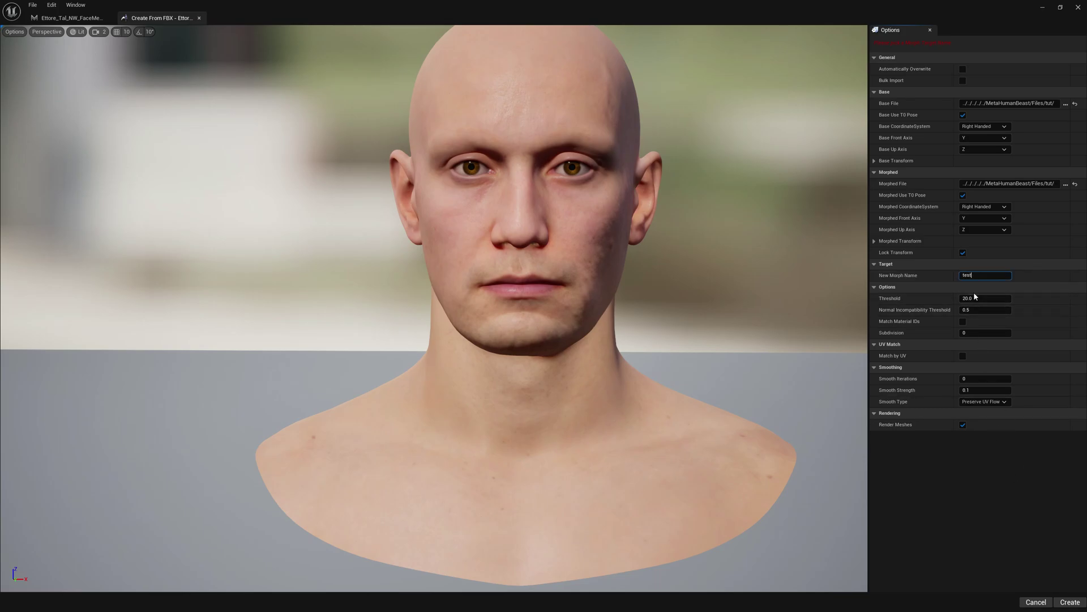
{"action": "type", "text": "123"}
{"action": "left_click", "coordinate": [1071, 603]}
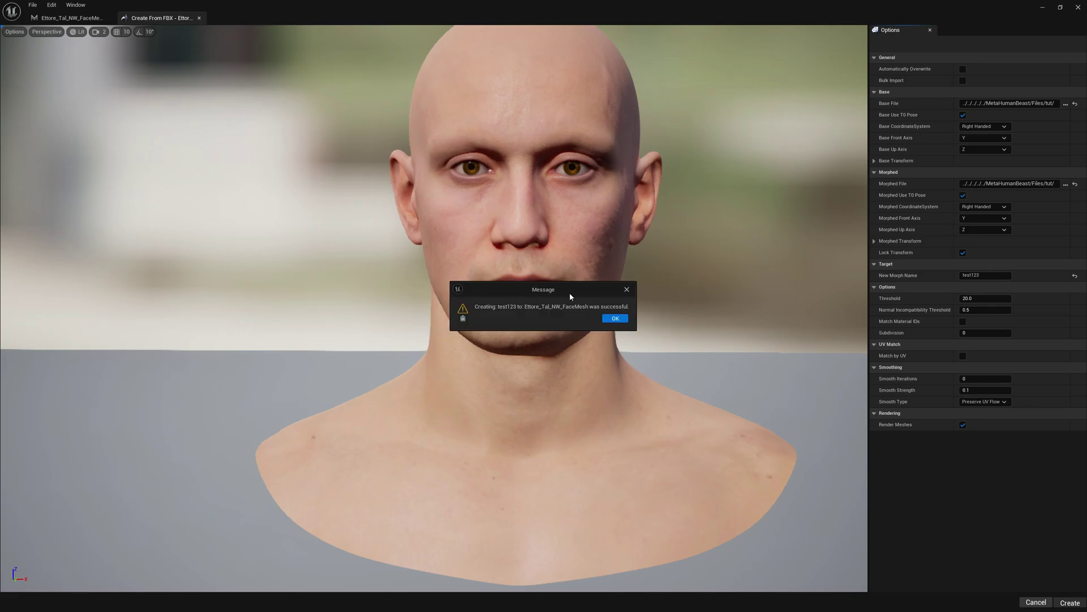
{"action": "left_click", "coordinate": [615, 319]}
Return to the face mesh and open the test123 morph target to inspect the deformation
{"action": "left_click", "coordinate": [81, 22]}
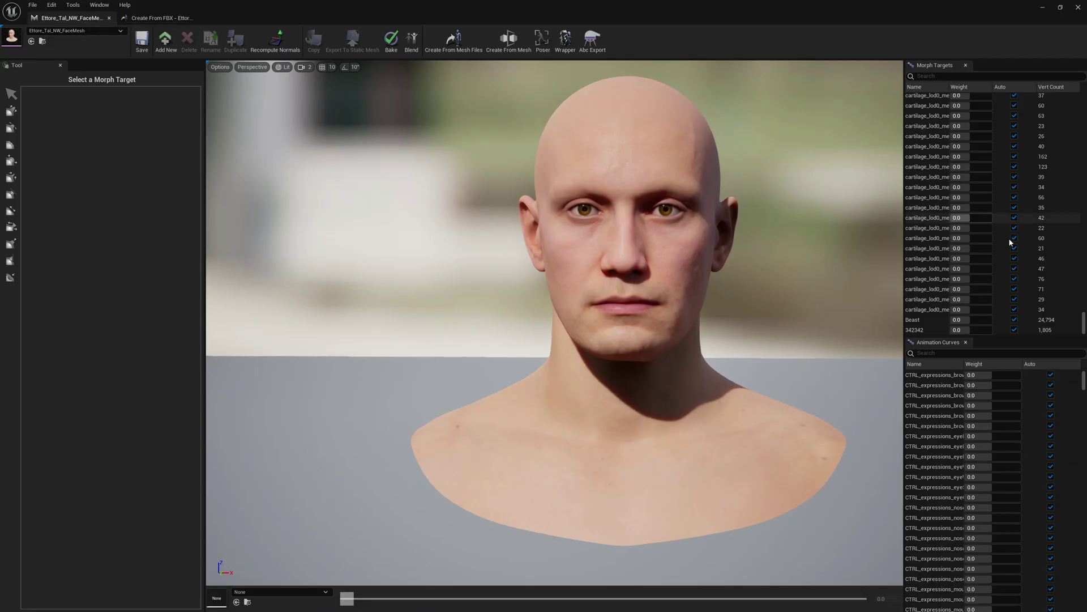
{"action": "left_click", "coordinate": [918, 330]}
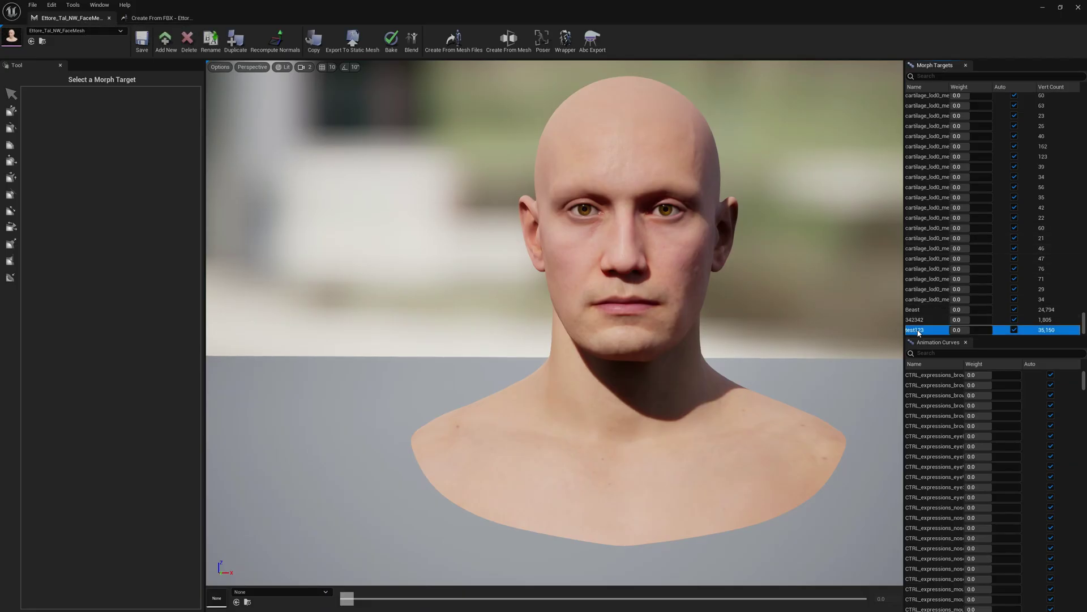
{"action": "double_click", "coordinate": [911, 331]}
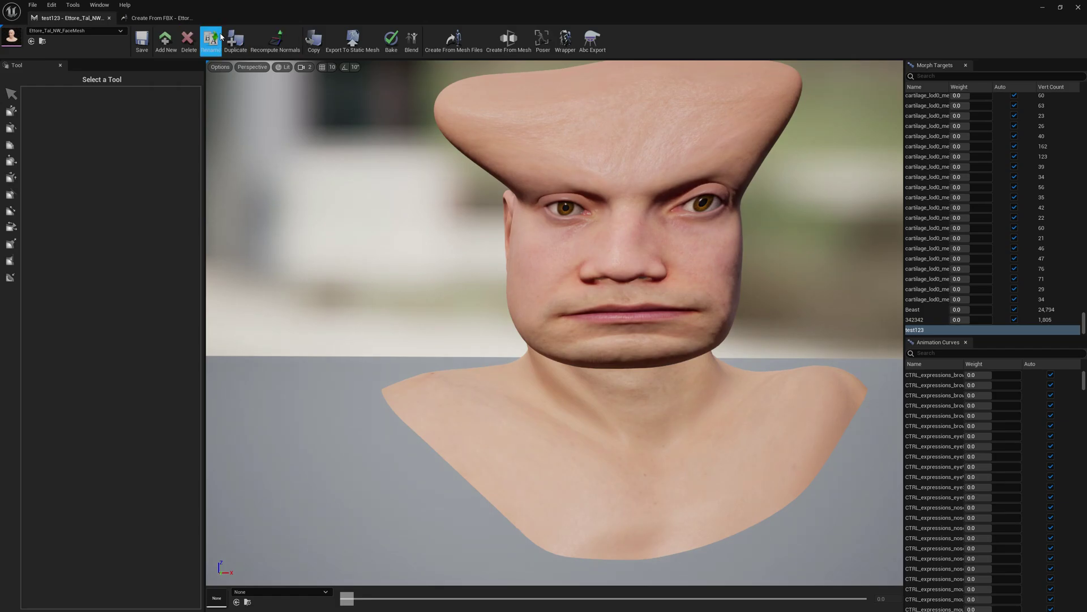
Enable Bulk Import and Automatically Overwrite, set the Morphed Directory to the morphedfiles folder, and create the face mesh morphs
{"action": "left_click", "coordinate": [154, 17]}
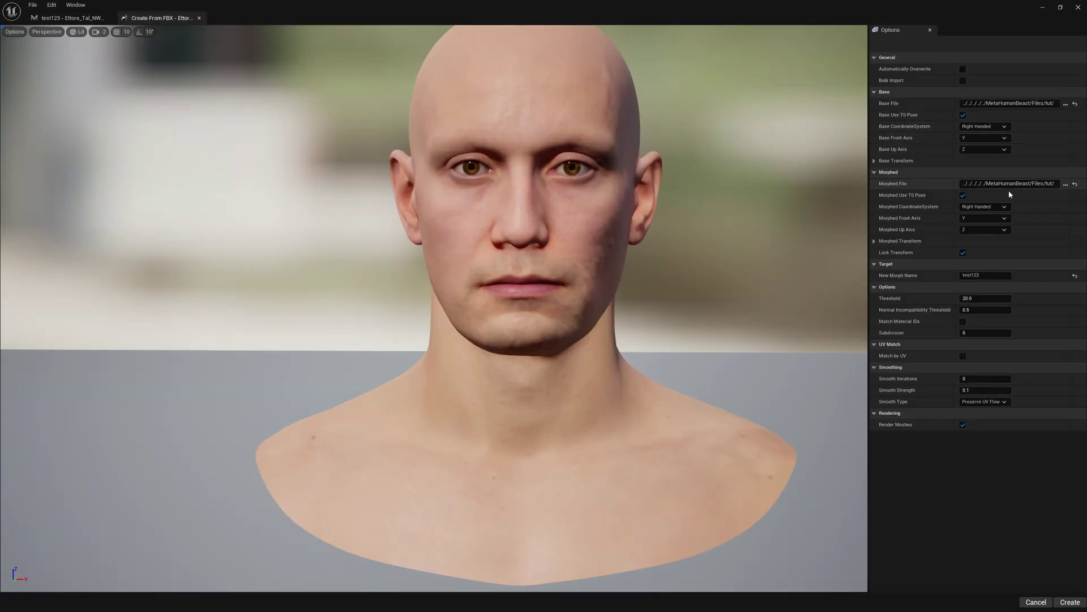
{"action": "left_click", "coordinate": [962, 81]}
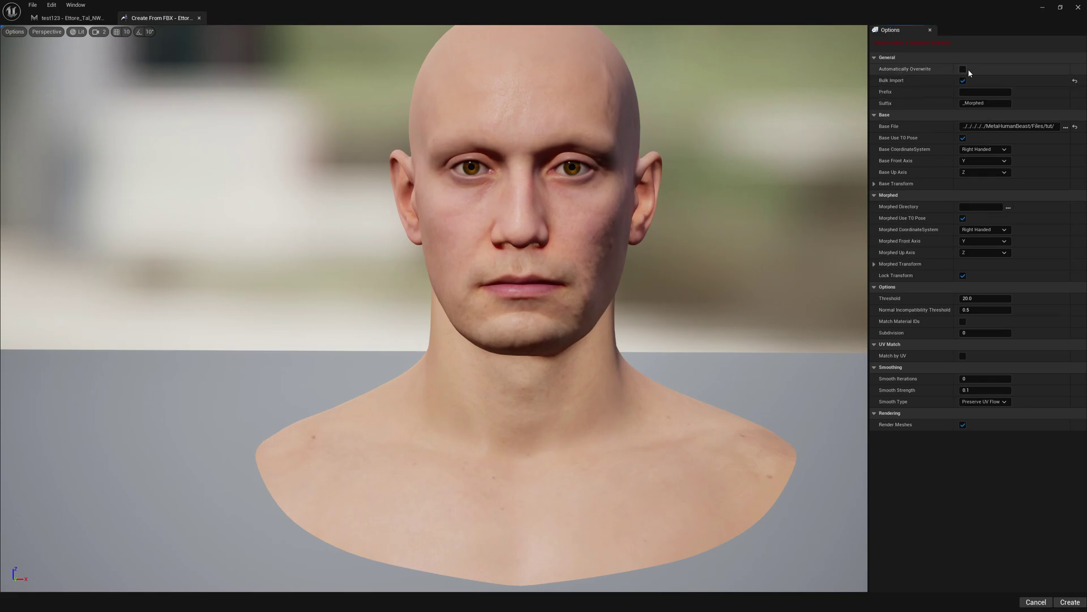
{"action": "left_click", "coordinate": [963, 69]}
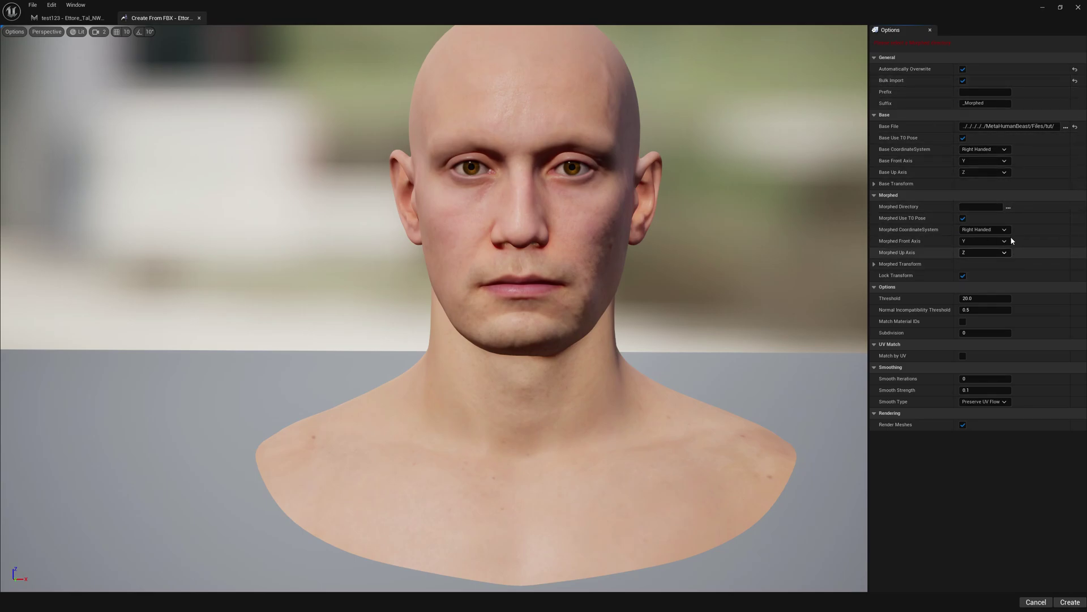
{"action": "left_click", "coordinate": [1009, 208]}
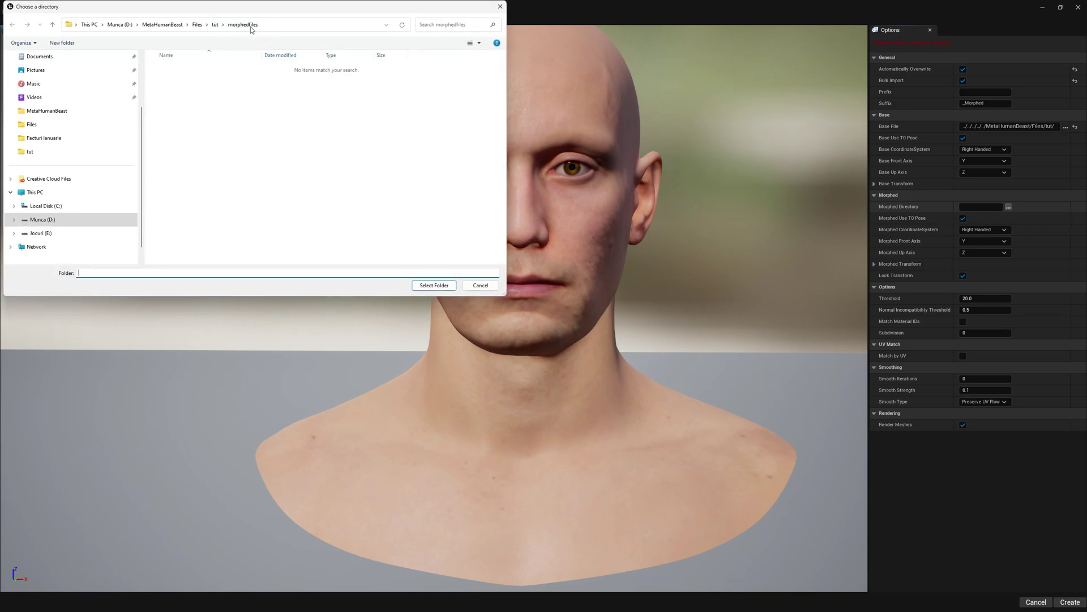
{"action": "left_click", "coordinate": [433, 285]}
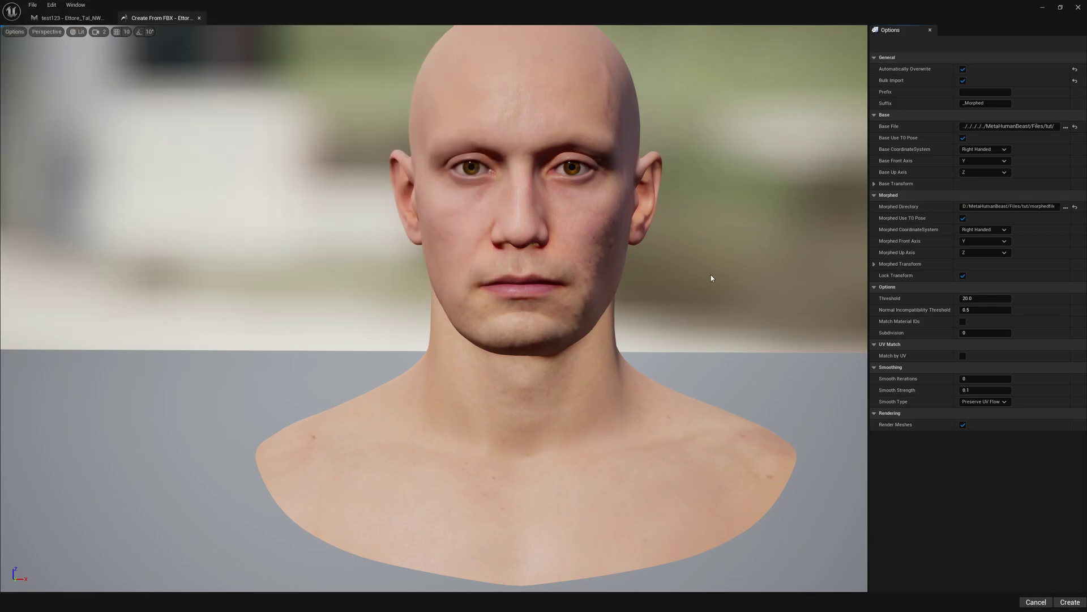
{"action": "left_click", "coordinate": [1070, 602]}
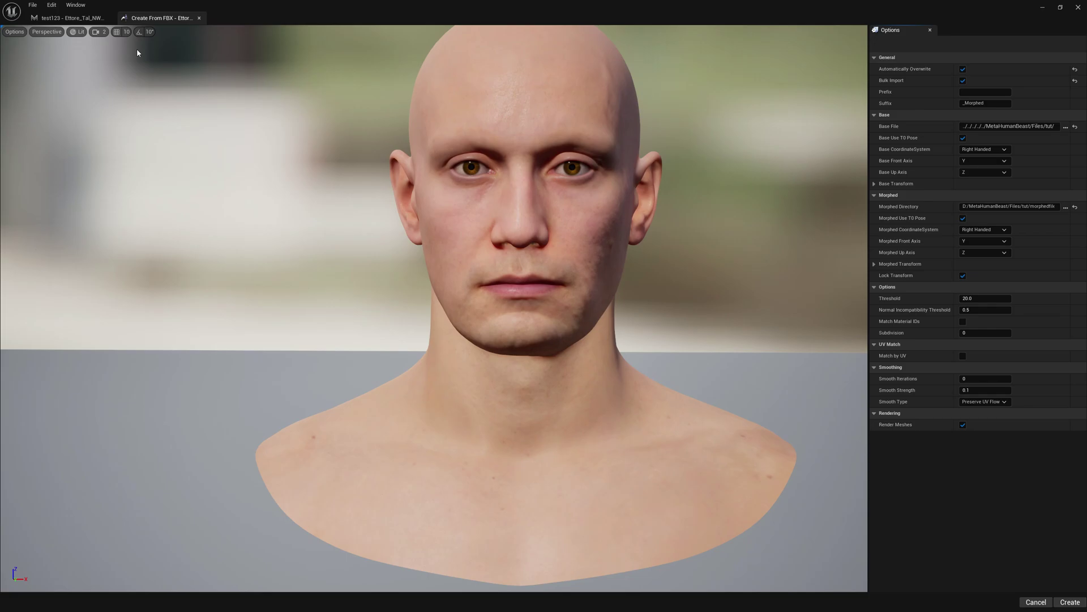
Preview untitled_Morphed and untitled2_Morphed on the face mesh at weight 1.0, leaving only untitled2_Morphed applied for inspection
{"action": "left_click", "coordinate": [68, 18]}
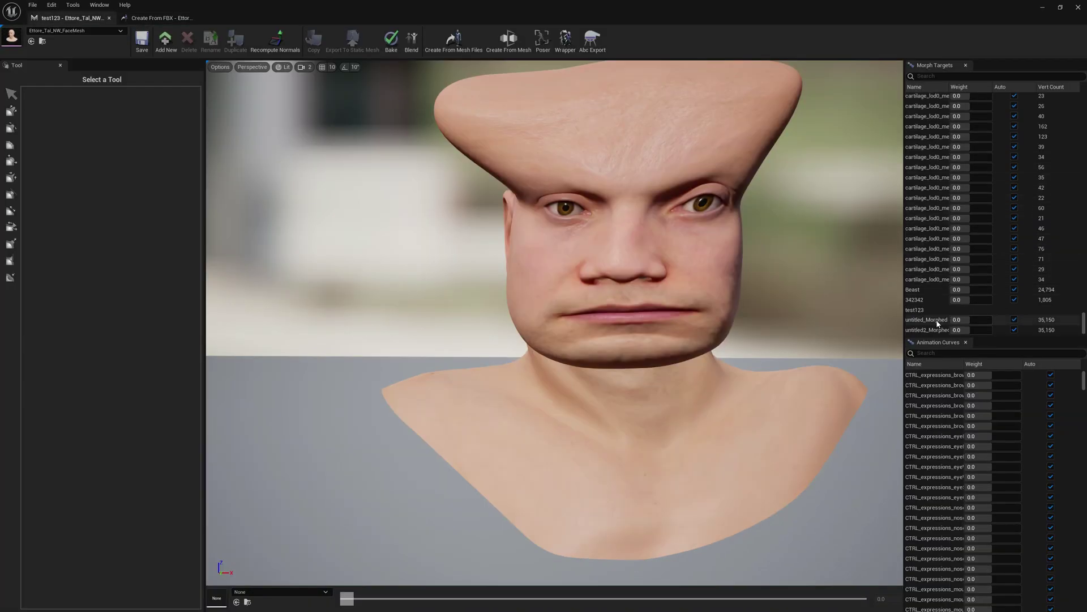
{"action": "left_click", "coordinate": [963, 320]}
{"action": "type", "text": "1"}
{"action": "key", "text": "Return"}
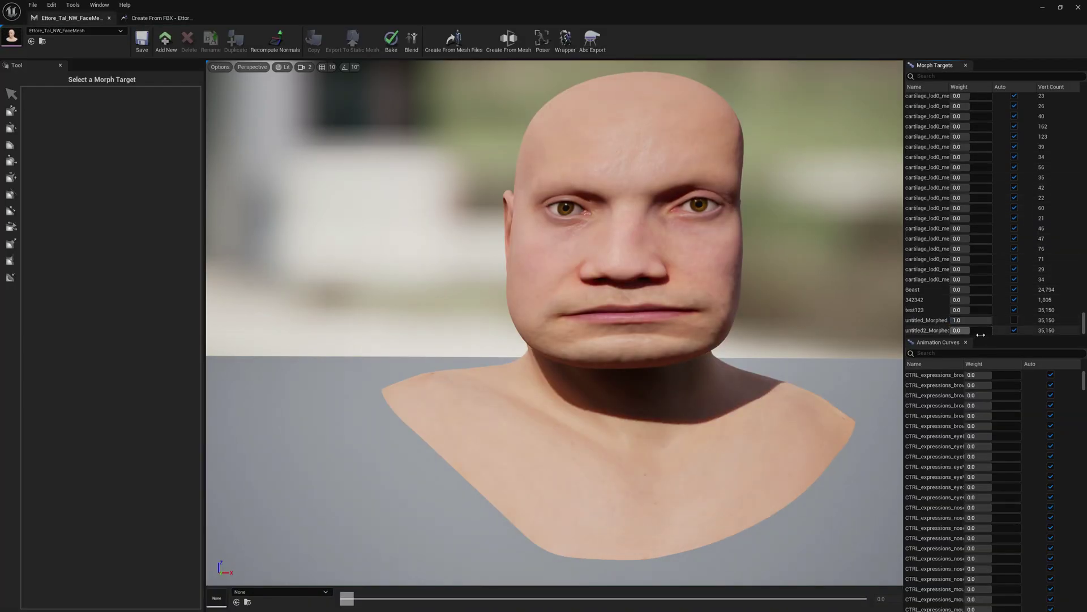
{"action": "left_click_drag", "start_coordinate": [966, 331], "coordinate": [998, 328]}
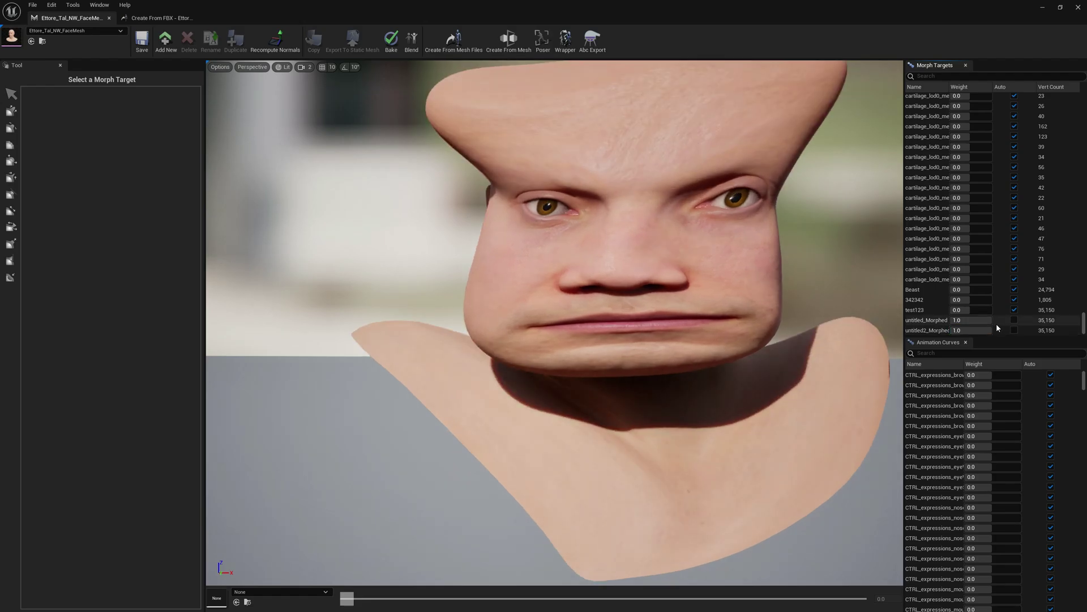
{"action": "left_click", "coordinate": [1014, 321]}
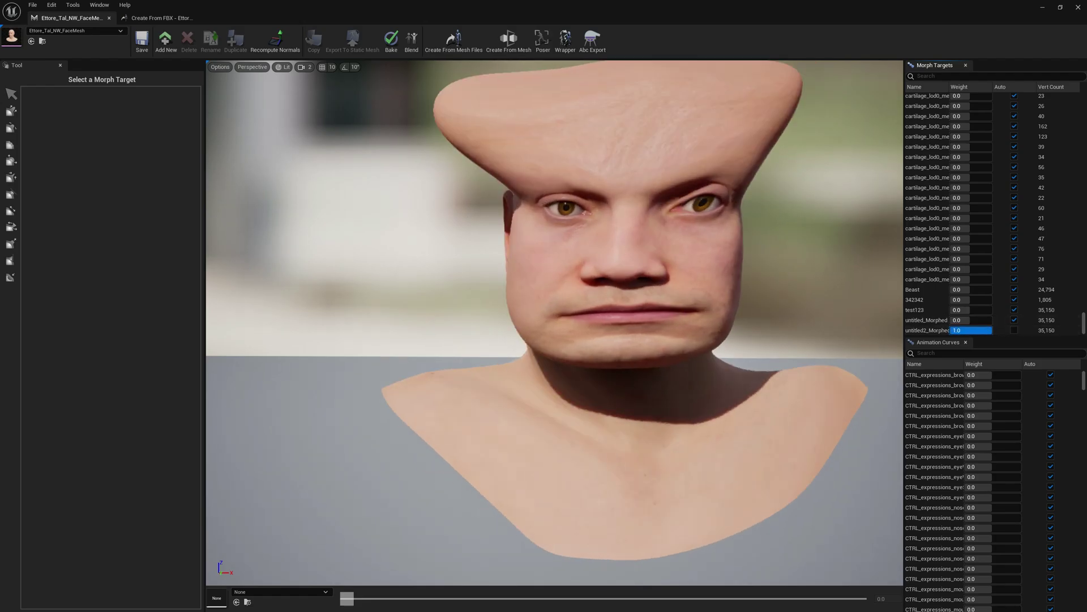
{"action": "mouse_move", "coordinate": [837, 327]}
{"action": "right_mouse_down"}
{"action": "mouse_move", "coordinate": [680, 323]}
{"action": "mouse_move", "coordinate": [839, 323]}
{"action": "right_mouse_up"}
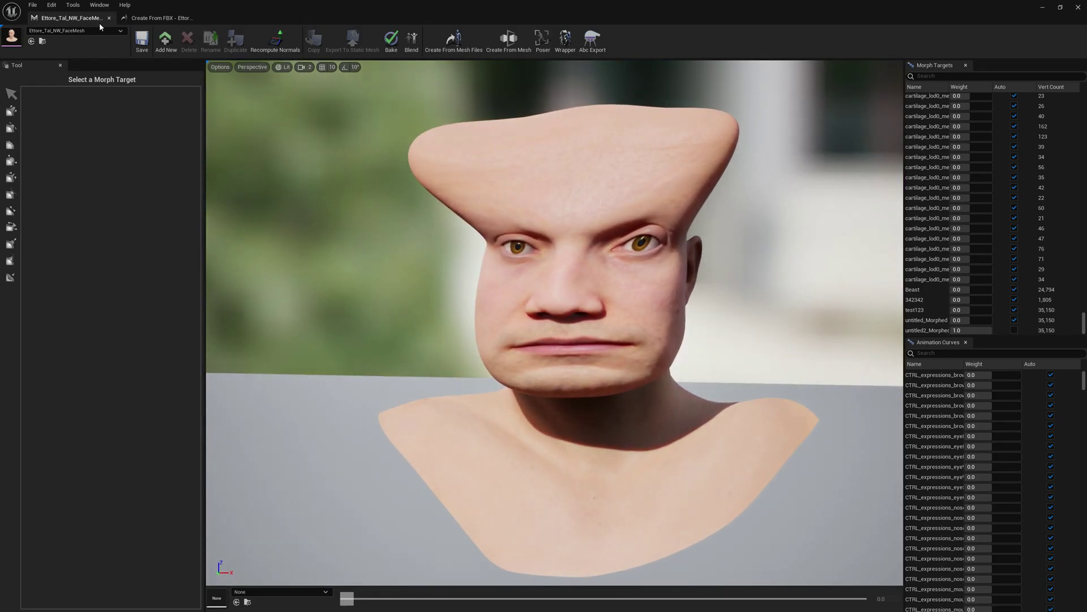
Open another Mesh Morpher editor and load the m_tal_nrw_body skeletal mesh
{"action": "left_click", "coordinate": [32, 5]}
{"action": "left_click", "coordinate": [49, 19]}
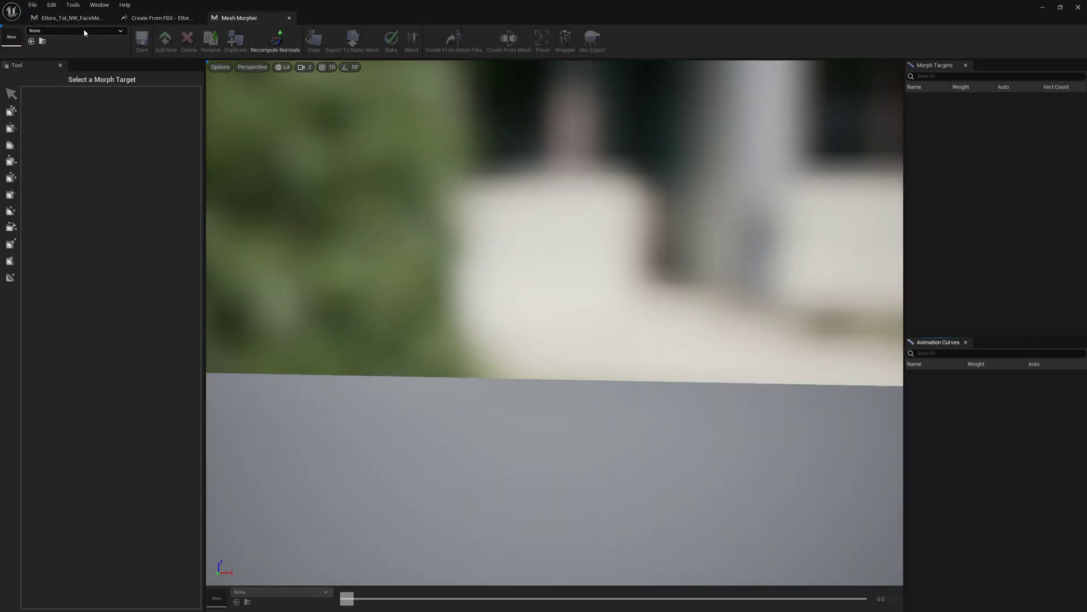
{"action": "left_click", "coordinate": [58, 29]}
{"action": "type", "text": "ett"}
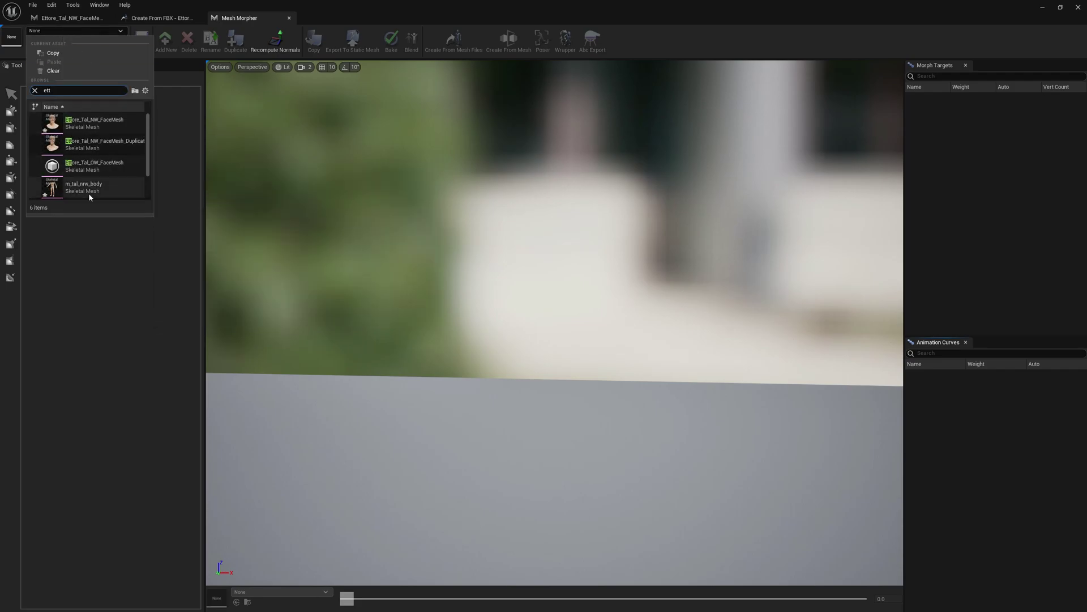
{"action": "left_click", "coordinate": [91, 189]}
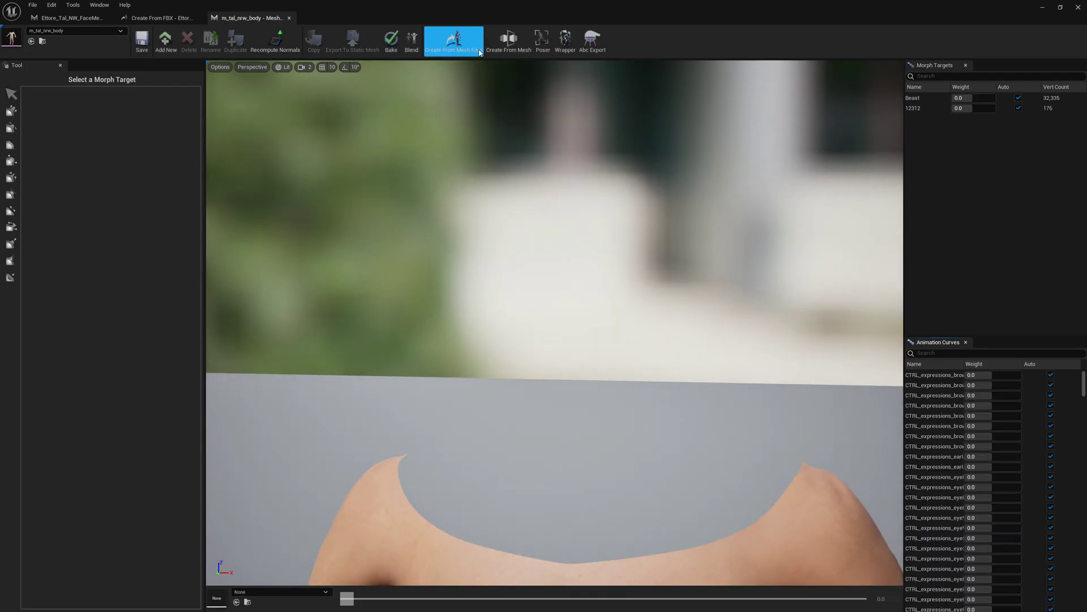
Start Create From Mesh Files on the body mesh and load the base OBJ from the tut folder
{"action": "left_click", "coordinate": [479, 51]}
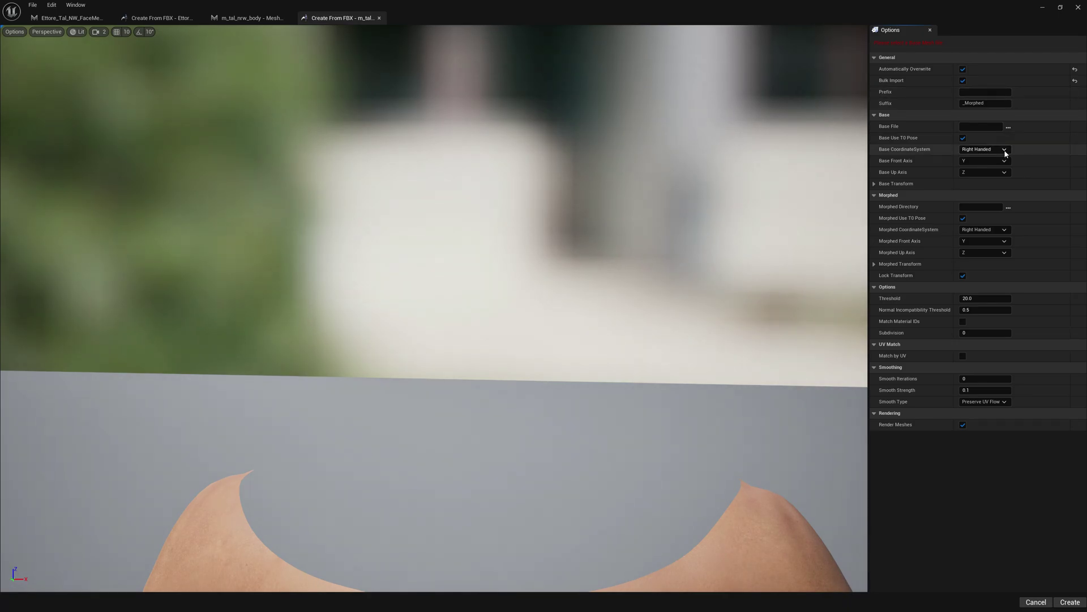
{"action": "left_click", "coordinate": [1008, 126]}
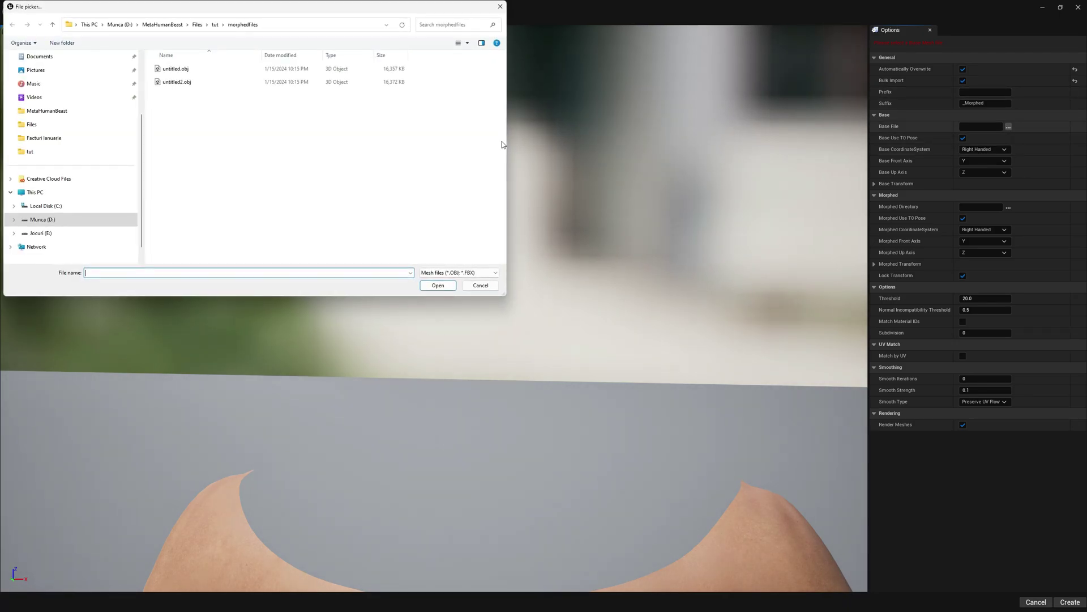
{"action": "left_click", "coordinate": [215, 24]}
{"action": "double_click", "coordinate": [181, 83]}
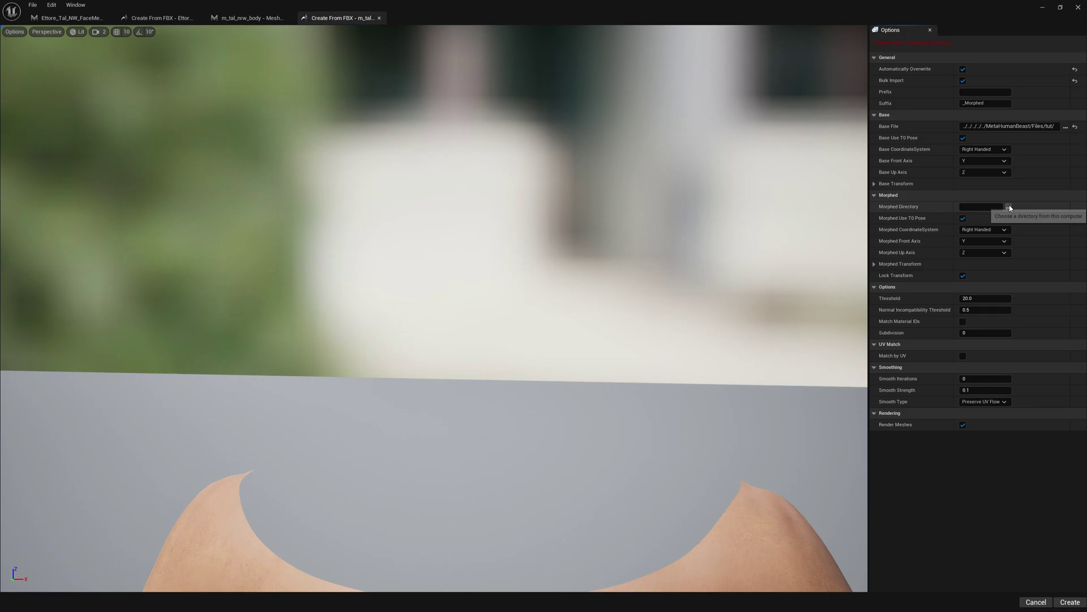
Set the body's Morphed Directory to the morphedfiles folder and create its morph targets in bulk
{"action": "left_click", "coordinate": [1008, 207]}
{"action": "left_click", "coordinate": [214, 24]}
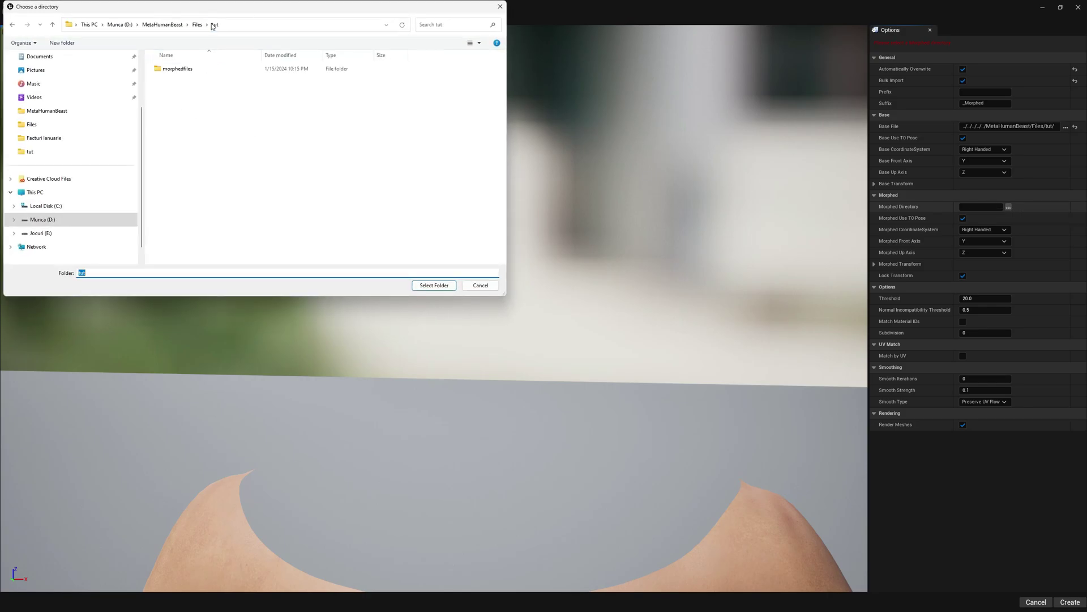
{"action": "left_click", "coordinate": [186, 70]}
{"action": "left_click", "coordinate": [434, 284]}
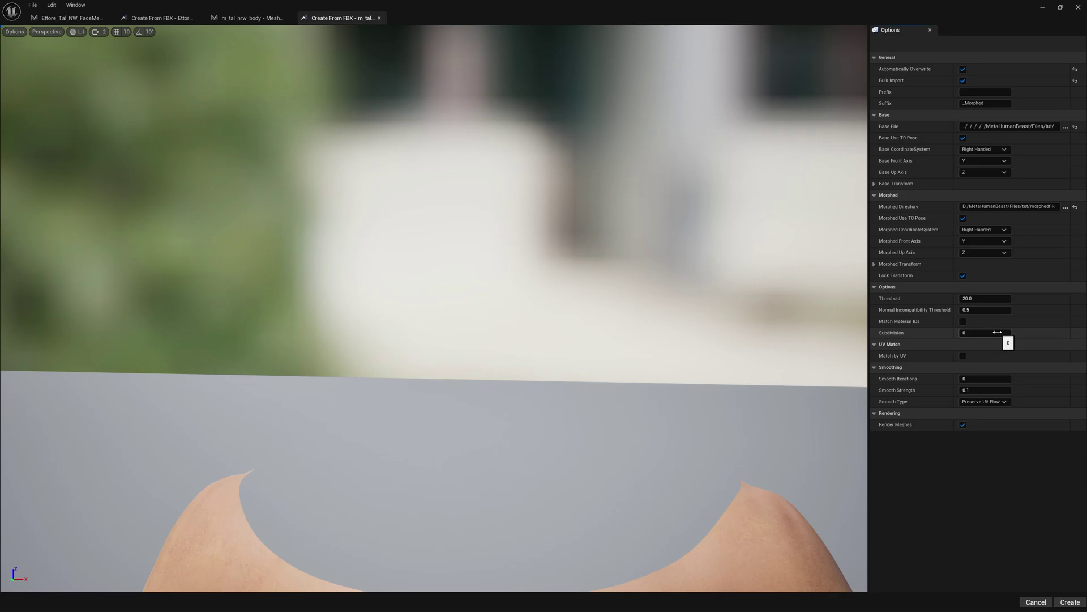
{"action": "left_click", "coordinate": [1069, 602]}
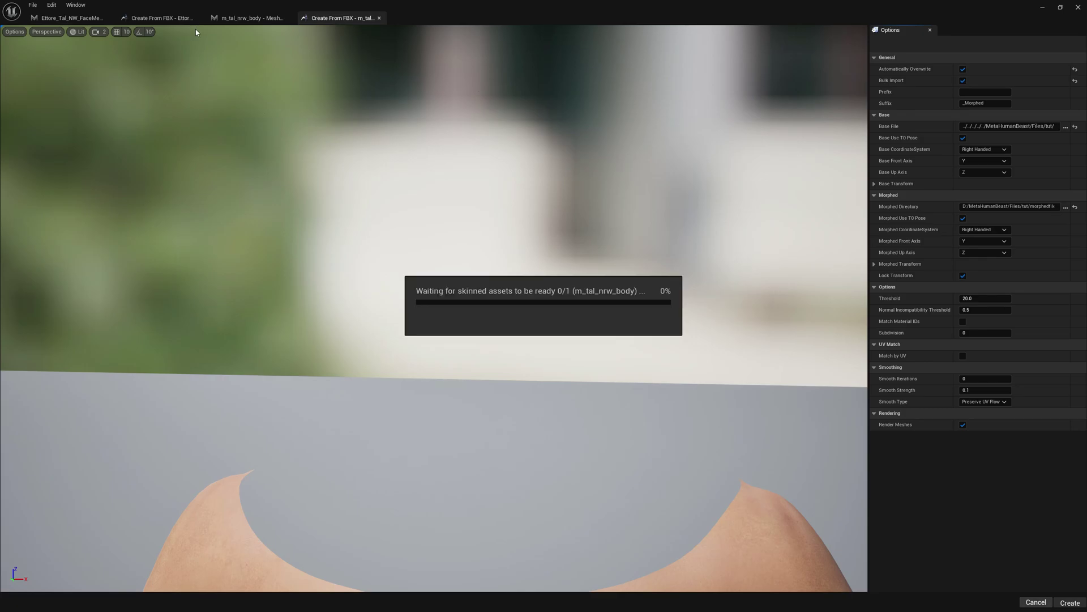
{"action": "left_click", "coordinate": [576, 320]}
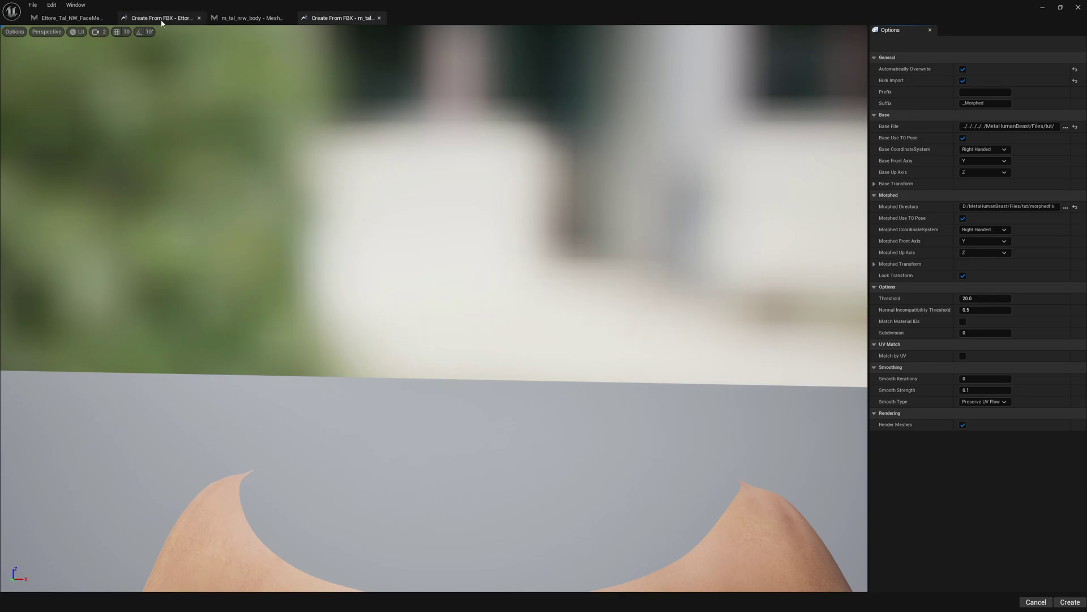
Compare untitled_Morphed and untitled2_Morphed on the body mesh at weight 1.0, resetting both weights to 0
{"action": "left_click", "coordinate": [85, 19]}
{"action": "left_click", "coordinate": [239, 21]}
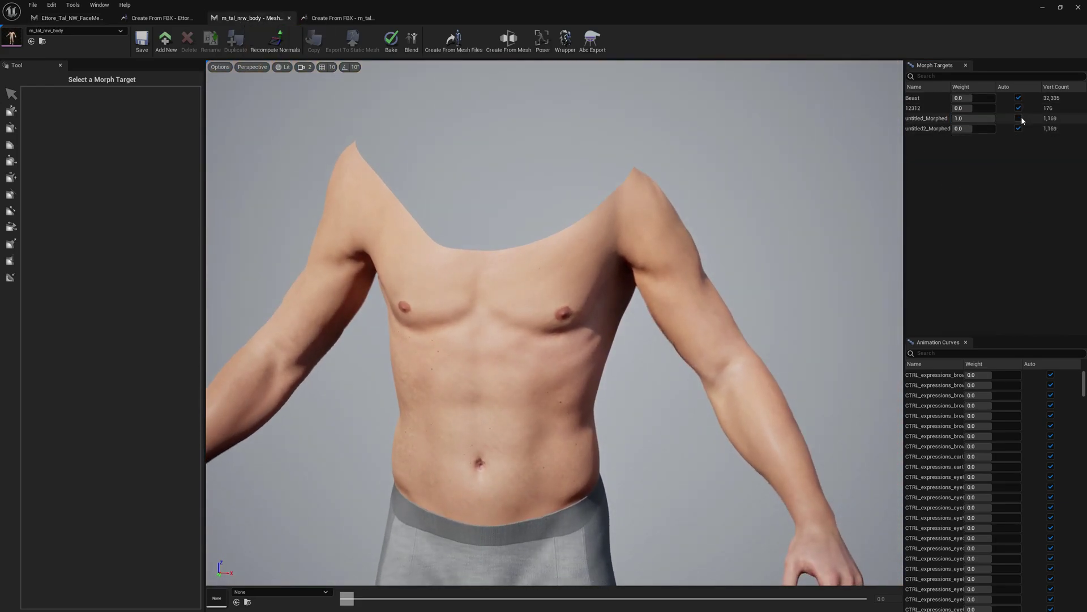
{"action": "left_click", "coordinate": [1019, 119]}
{"action": "left_click_drag", "start_coordinate": [972, 129], "coordinate": [995, 129]}
{"action": "left_click", "coordinate": [1018, 117]}
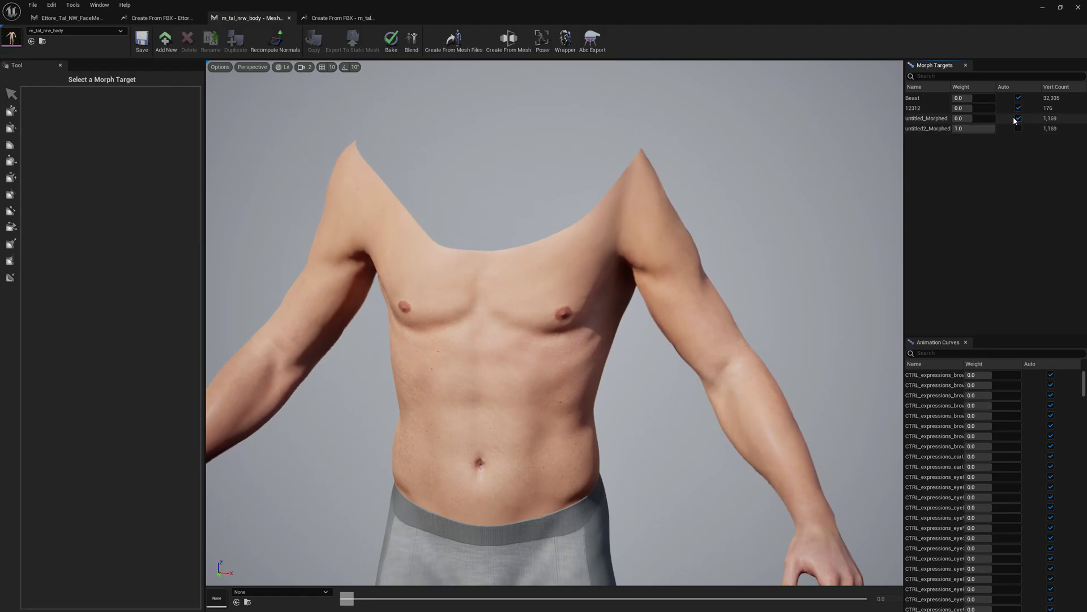
{"action": "left_click", "coordinate": [1018, 128]}
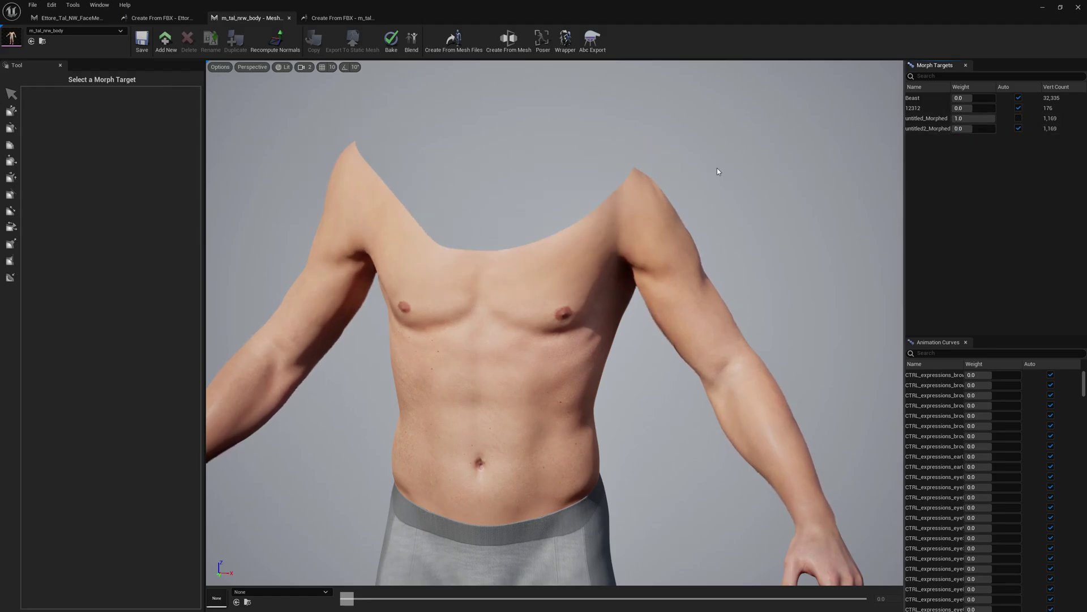
{"action": "left_click", "coordinate": [1018, 117]}
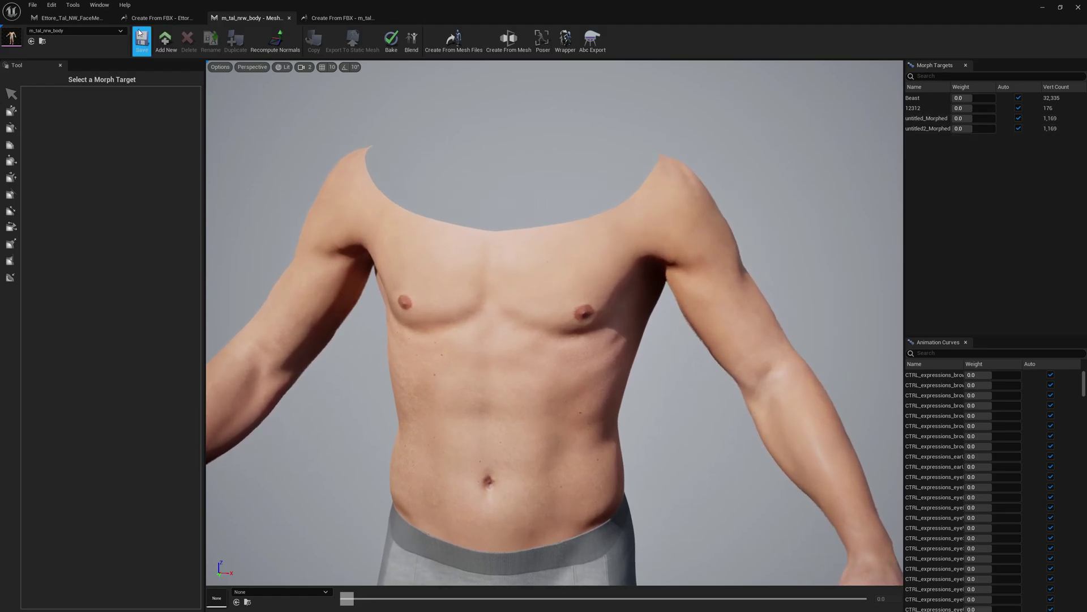
Return to the face mesh and reset the untitled2_Morphed weight to 0
{"action": "left_click", "coordinate": [92, 25]}
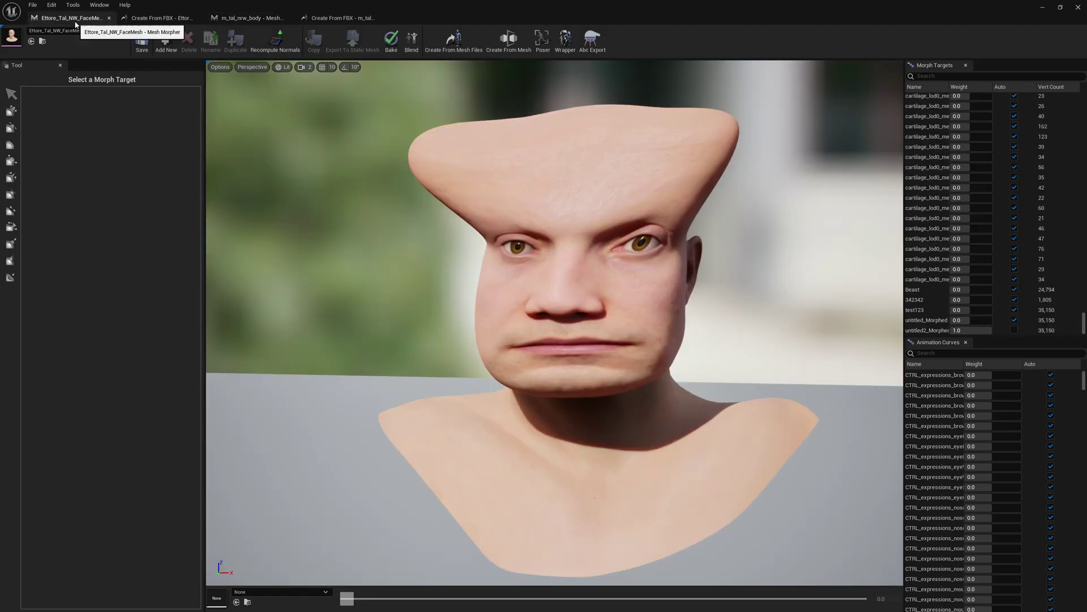
{"action": "left_click", "coordinate": [920, 331]}
{"action": "right_click", "coordinate": [920, 331]}
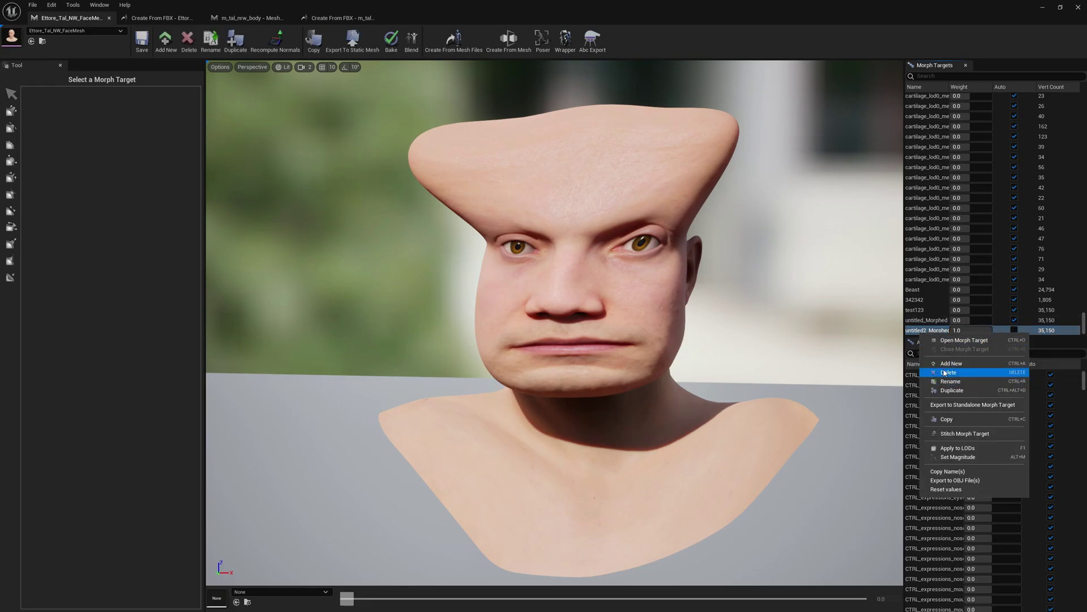
{"action": "left_click", "coordinate": [1014, 331]}
{"action": "left_click", "coordinate": [1014, 330]}
{"action": "left_click", "coordinate": [1014, 331]}
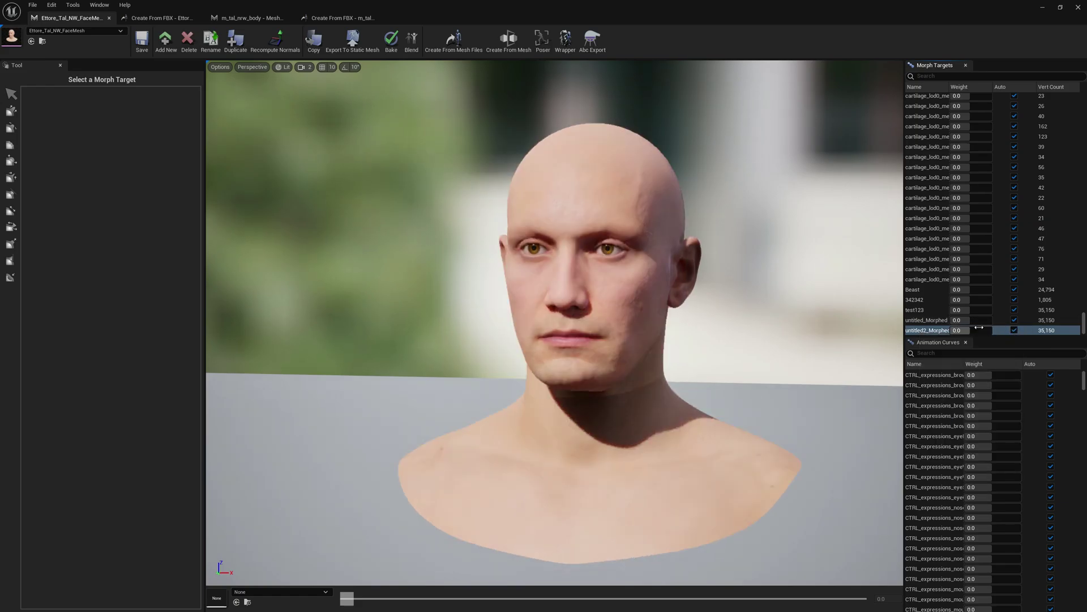
Add a new empty morph target named testempty to the face mesh and open it for editing
{"action": "left_click", "coordinate": [165, 40]}
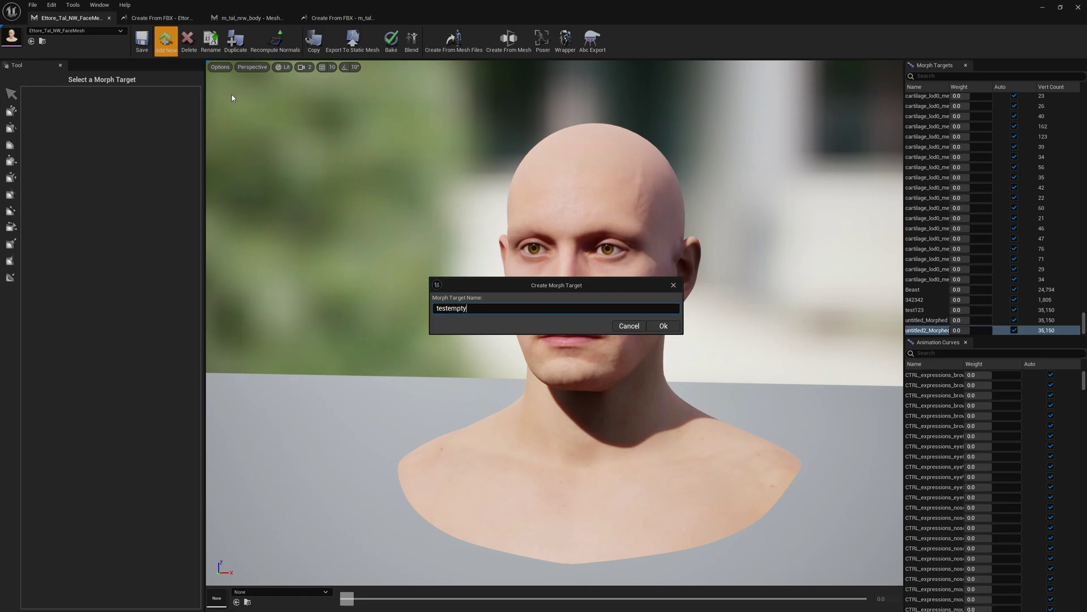
{"action": "left_click", "coordinate": [665, 331]}
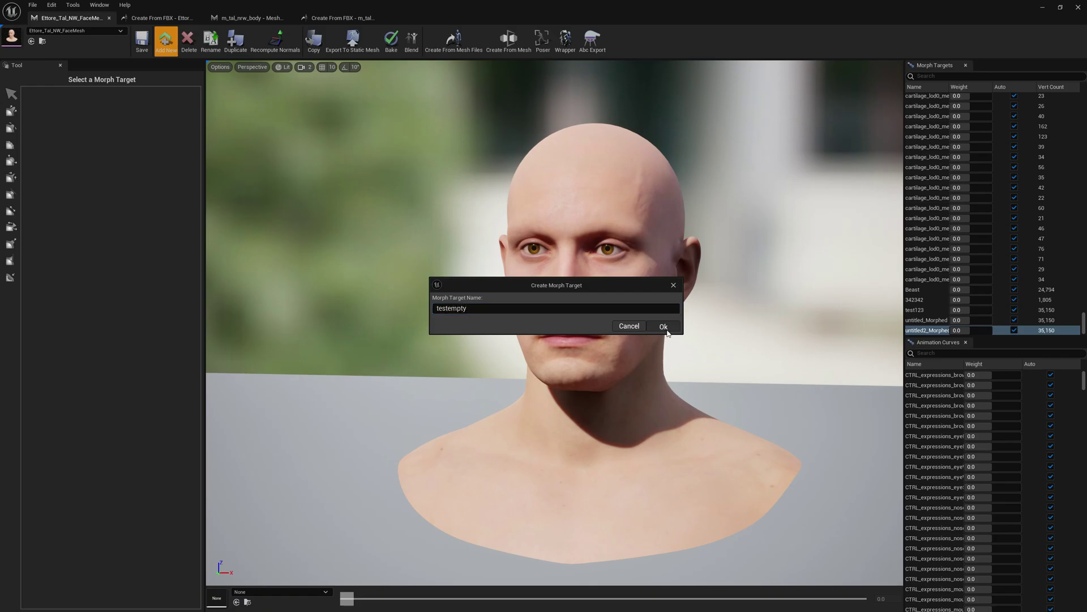
{"action": "left_click", "coordinate": [927, 332]}
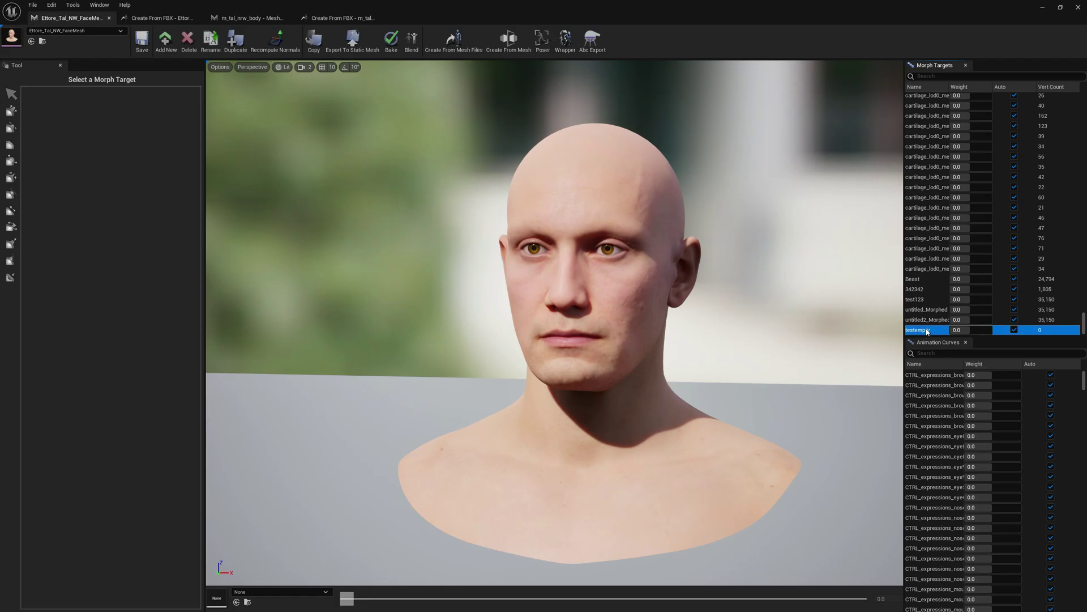
{"action": "double_click", "coordinate": [927, 333]}
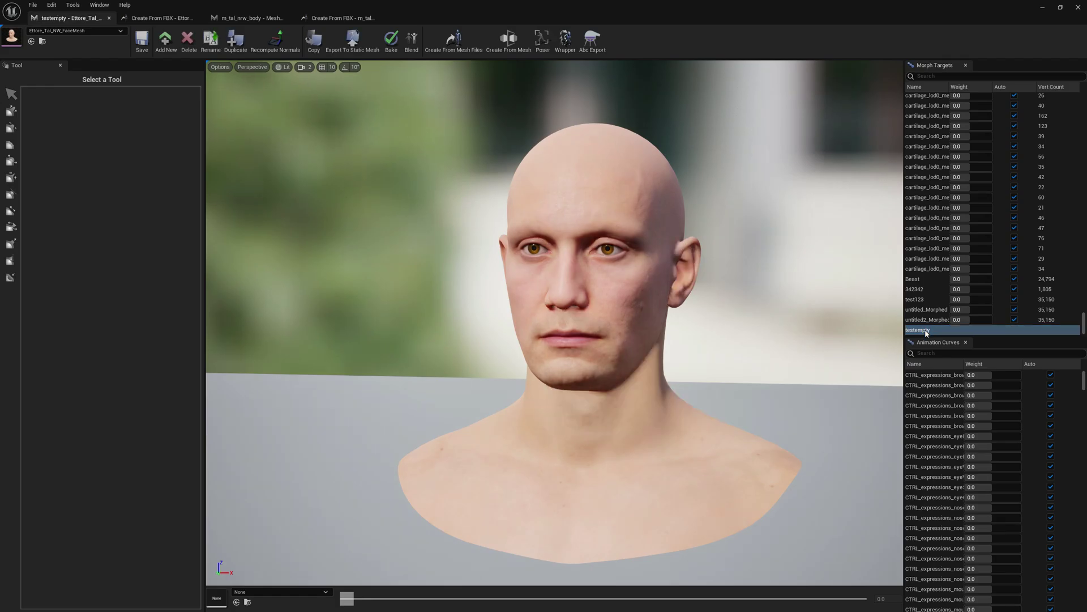
Activate the Move tool, select the head_shader_shader section, and start exporting the mask selection to OBJ
{"action": "left_click", "coordinate": [11, 95]}
{"action": "left_click", "coordinate": [84, 266]}
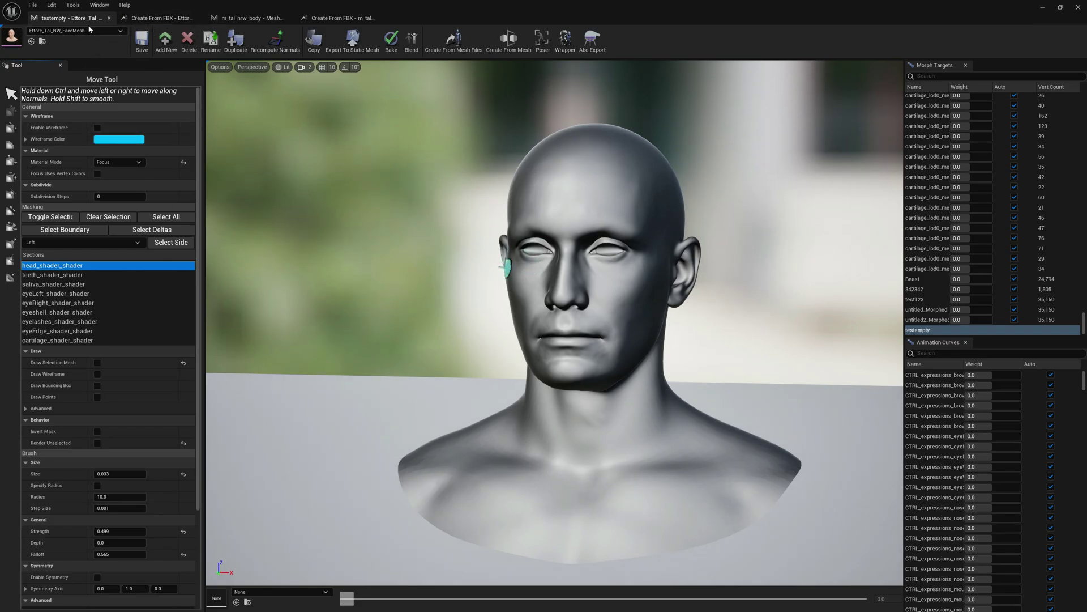
{"action": "left_click", "coordinate": [51, 6]}
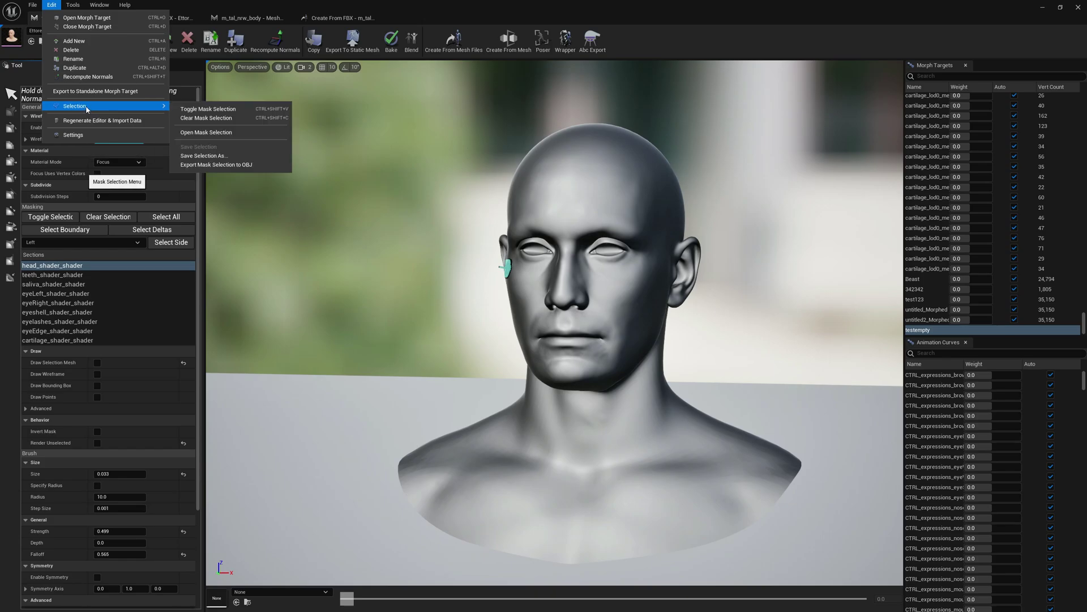
{"action": "mouse_move", "coordinate": [85, 110]}
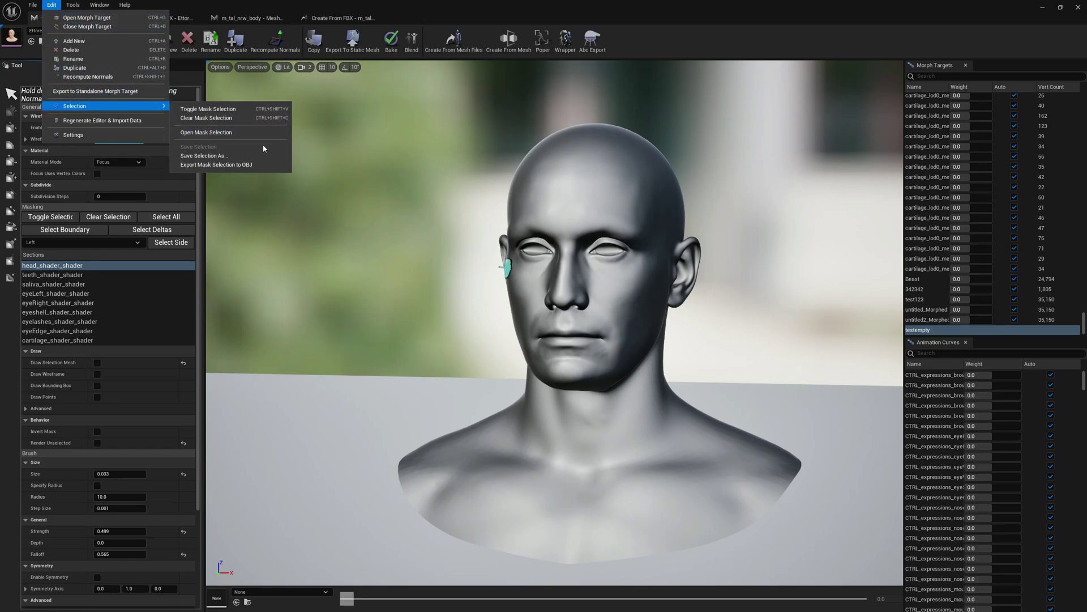
{"action": "left_click", "coordinate": [248, 164]}
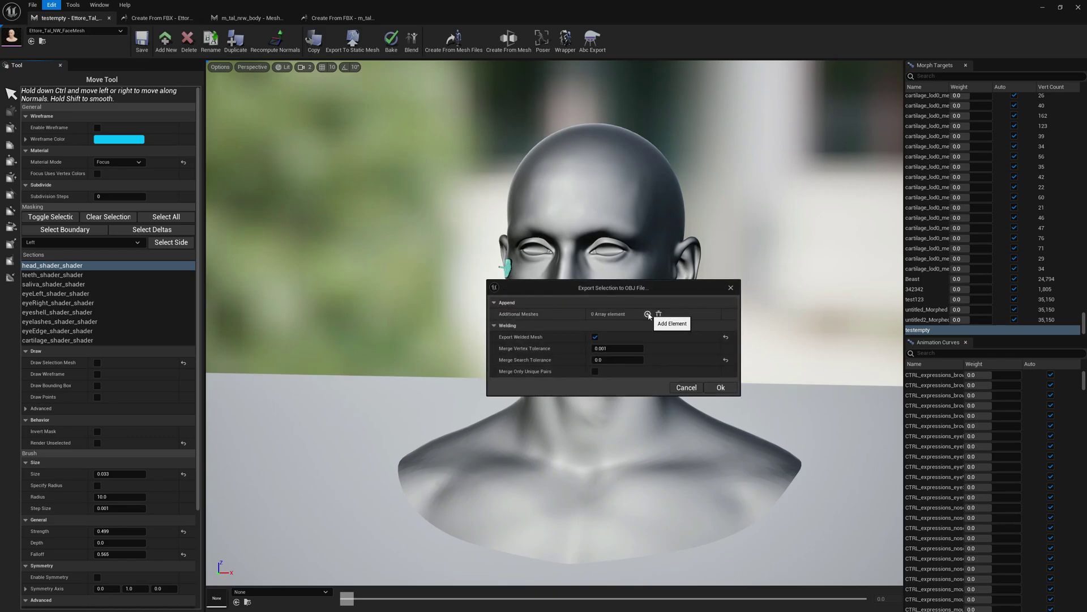
Append the m_tal_nrw_body skeletal mesh as an additional mesh for the welded OBJ export and accept the options
{"action": "left_click", "coordinate": [647, 314]}
{"action": "left_click", "coordinate": [631, 327]}
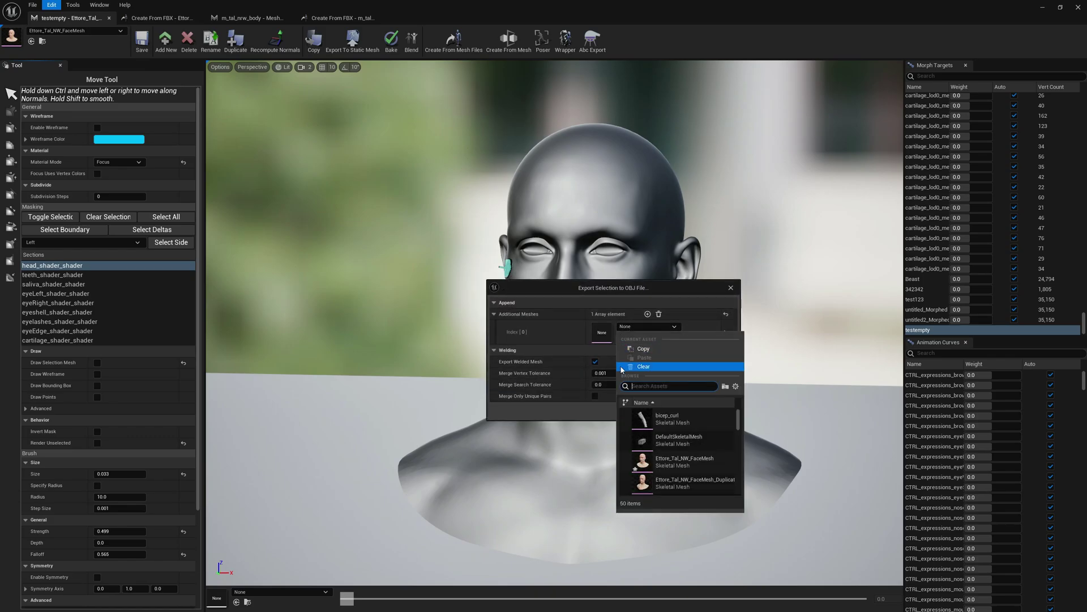
{"action": "type", "text": "tal"}
{"action": "left_click", "coordinate": [674, 485]}
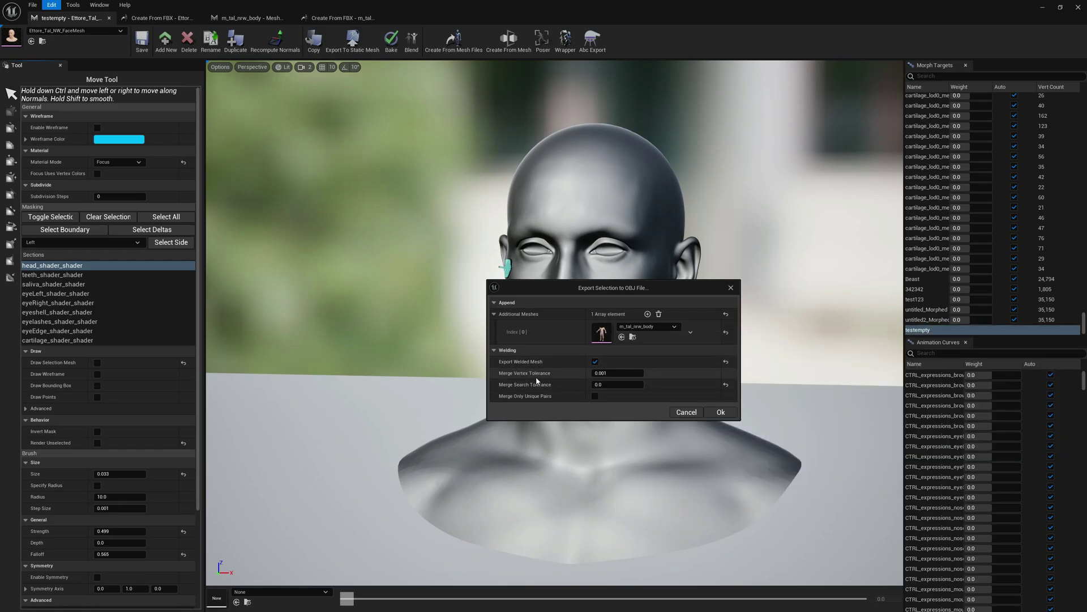
{"action": "left_click", "coordinate": [717, 418]}
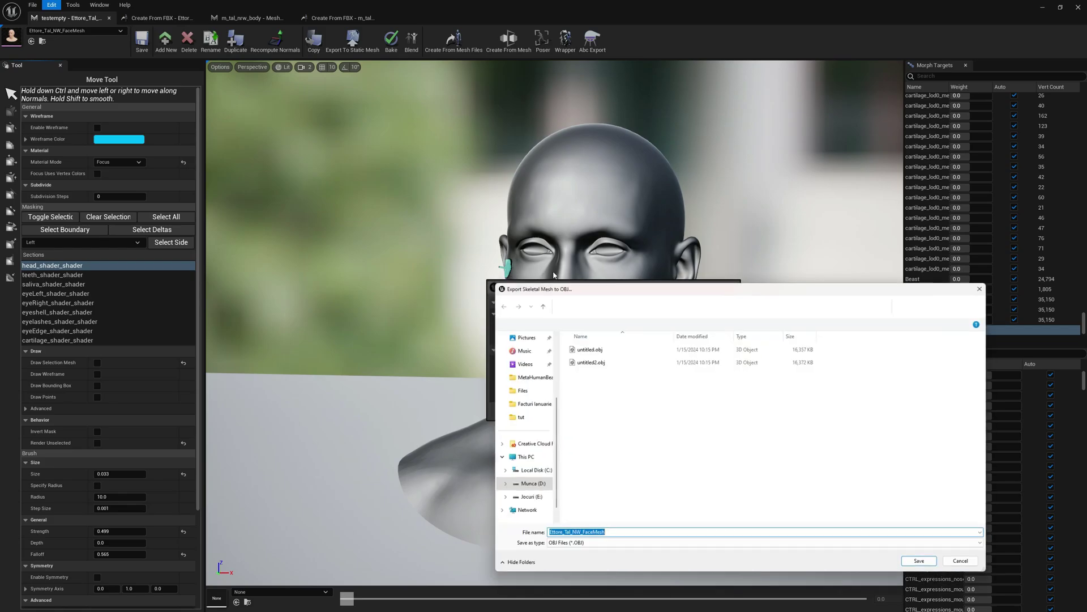
Save the export in the tut folder as Ettore_Full_WithSelection.OBJ and dismiss the completion message
{"action": "left_click", "coordinate": [701, 304]}
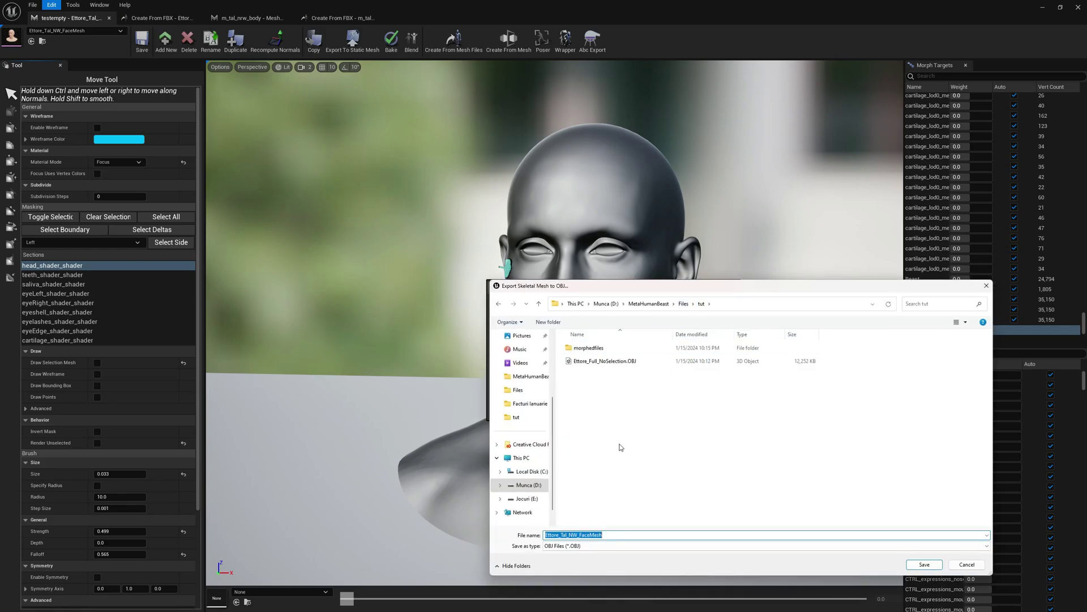
{"action": "left_click", "coordinate": [602, 362]}
{"action": "left_click", "coordinate": [579, 534]}
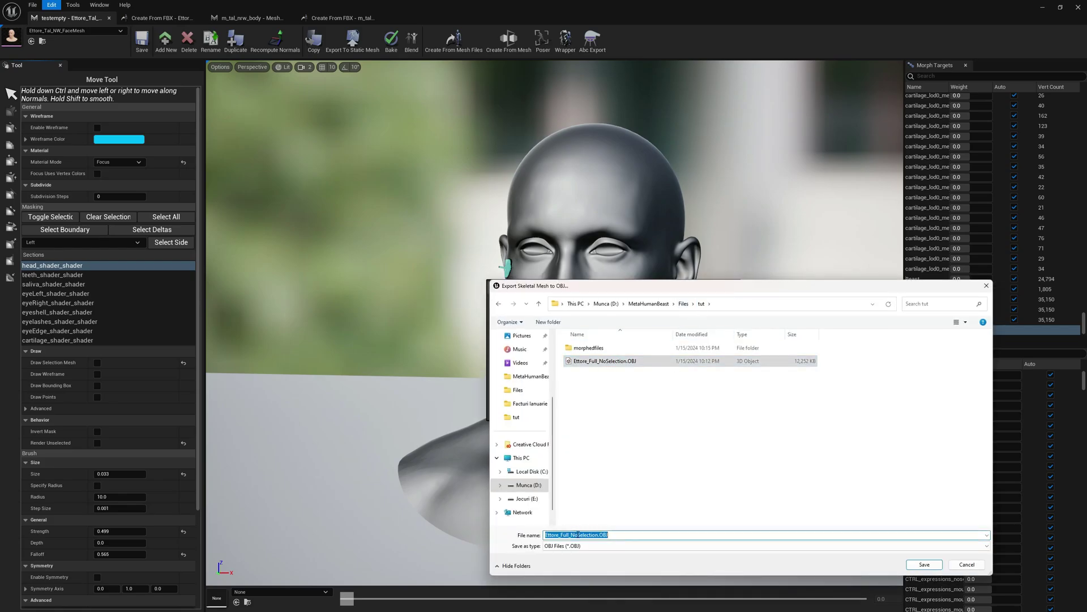
{"action": "left_click", "coordinate": [578, 535]}
{"action": "key", "text": "BackSpace"}
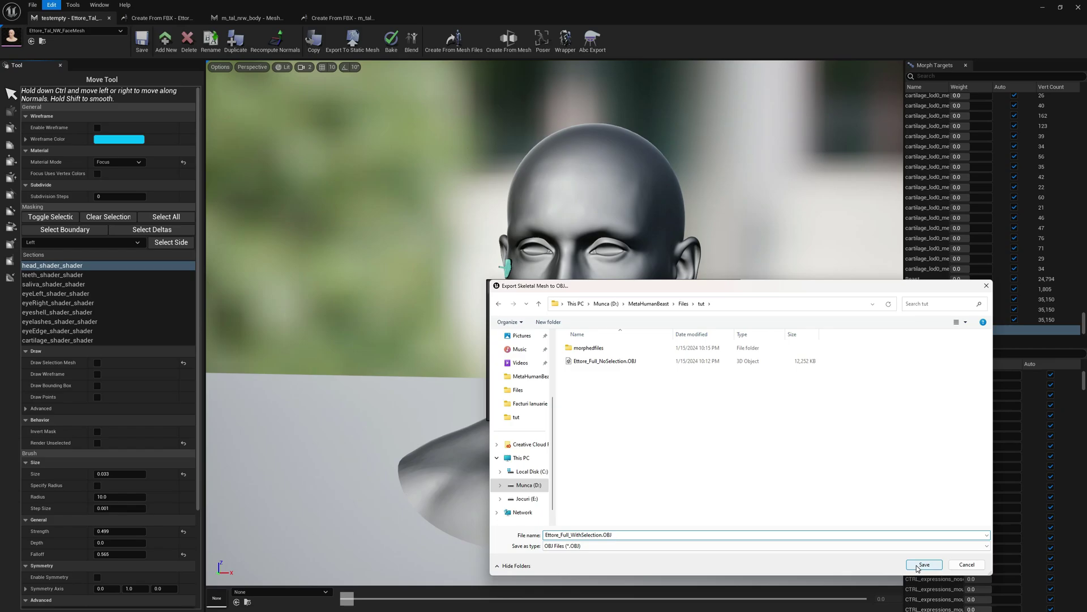
{"action": "left_click", "coordinate": [924, 564]}
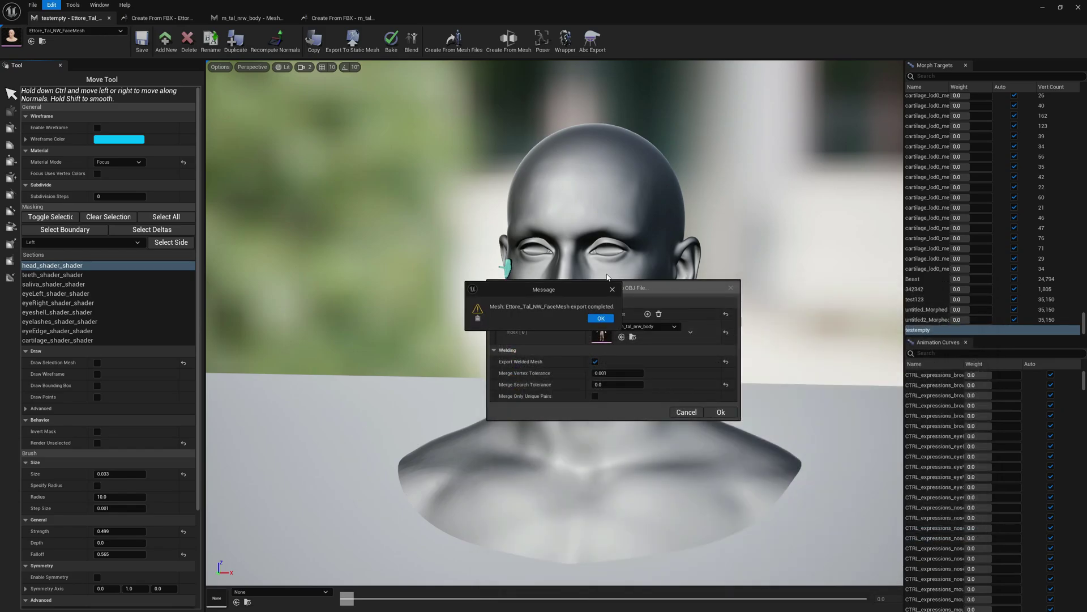
{"action": "left_click", "coordinate": [601, 319]}
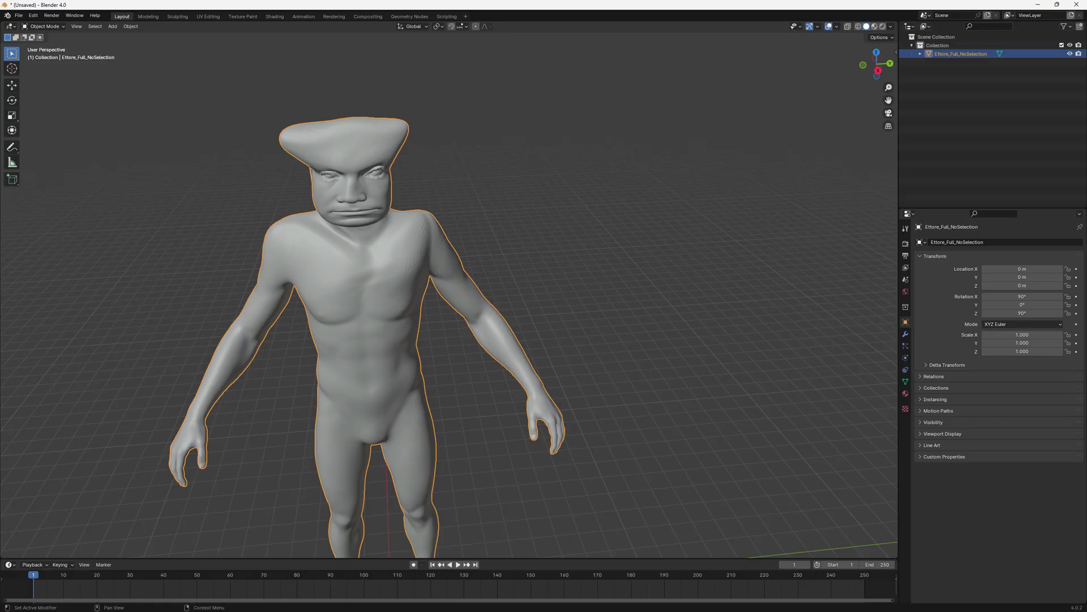
In Blender, start a new General scene without saving the current one, and delete the default camera, cube and light
{"action": "left_click", "coordinate": [21, 15]}
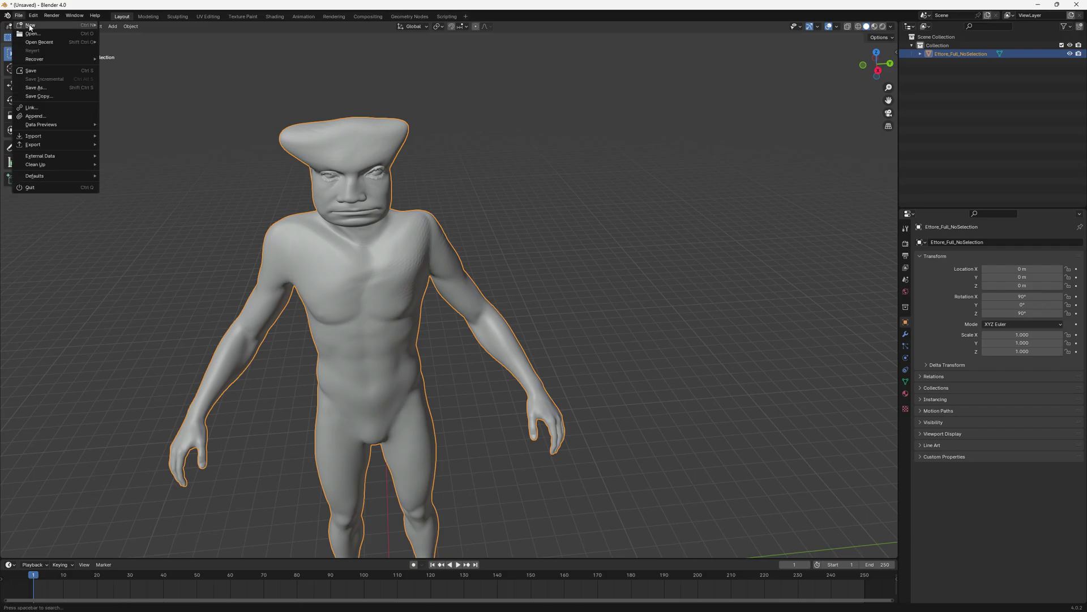
{"action": "mouse_move", "coordinate": [76, 29]}
{"action": "left_click", "coordinate": [130, 32]}
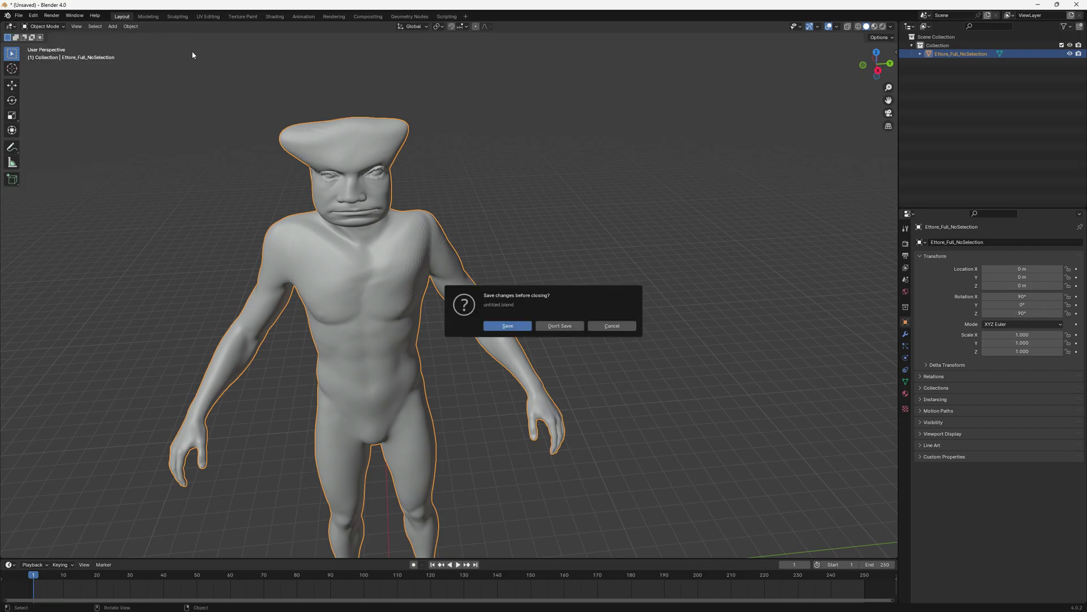
{"action": "left_click", "coordinate": [552, 327]}
{"action": "left_click", "coordinate": [941, 53]}
{"action": "left_click", "coordinate": [940, 70], "text": "shift"}
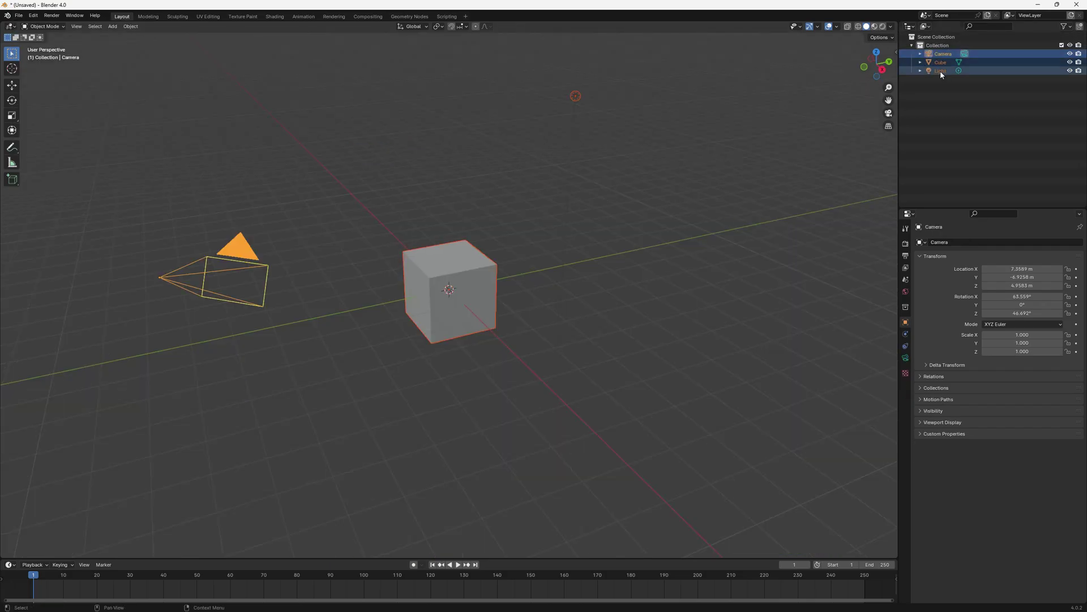
{"action": "key", "text": "Delete"}
Import Ettore_Full_WithSelection.OBJ from the tut folder as a Wavefront OBJ, changing the forward axis in the import options
{"action": "left_click", "coordinate": [19, 15]}
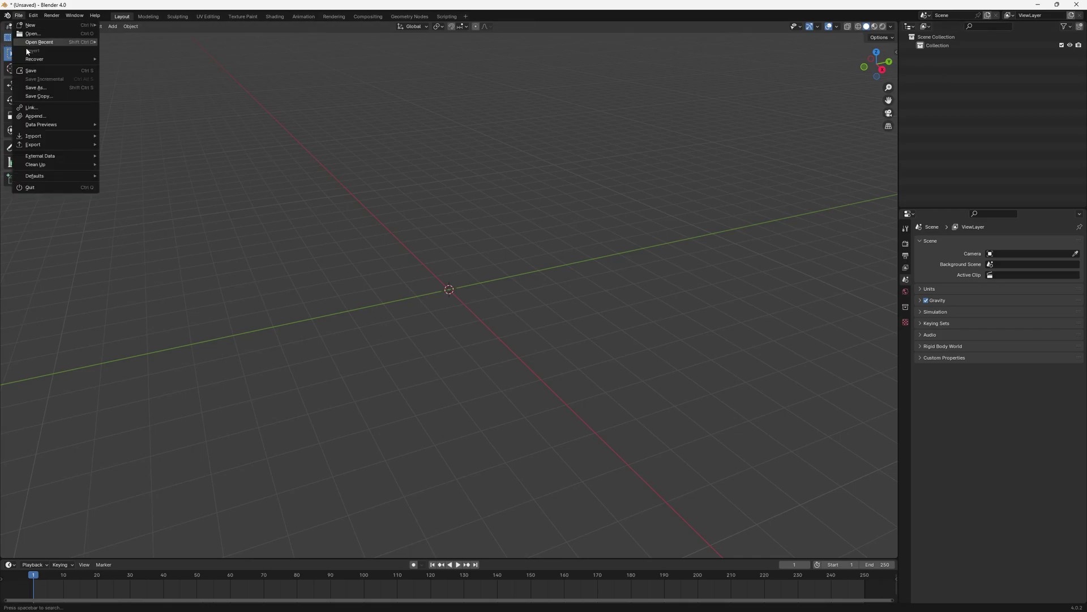
{"action": "mouse_move", "coordinate": [45, 139]}
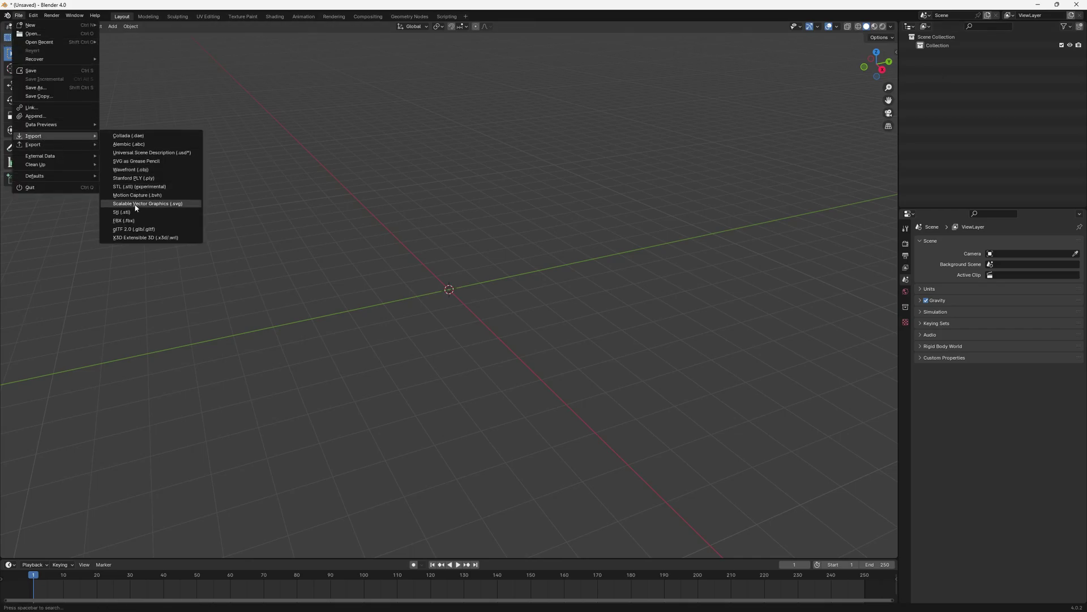
{"action": "left_click", "coordinate": [143, 171]}
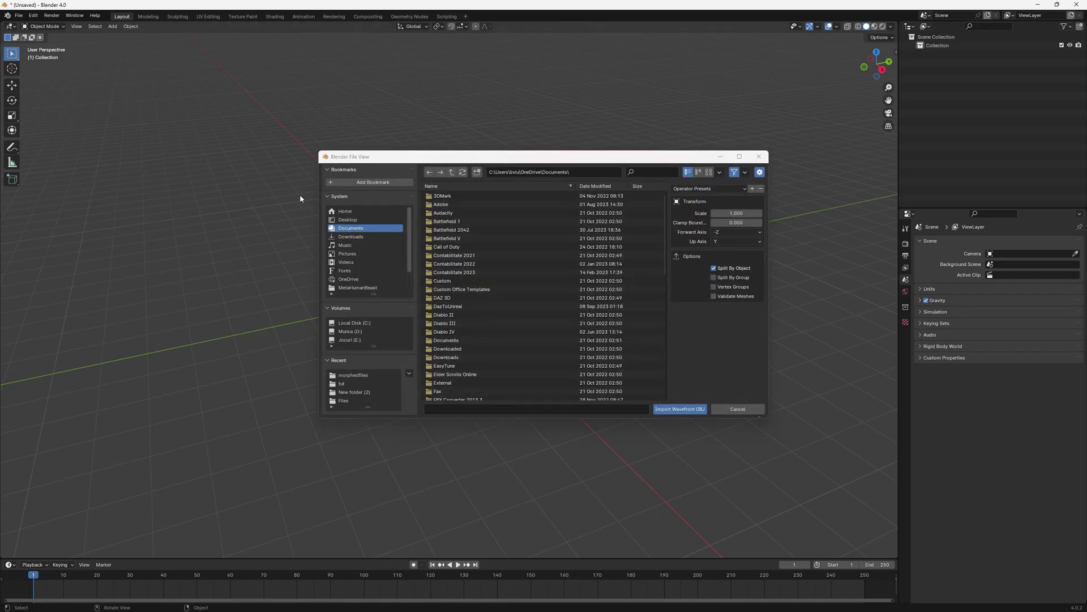
{"action": "left_click", "coordinate": [345, 384]}
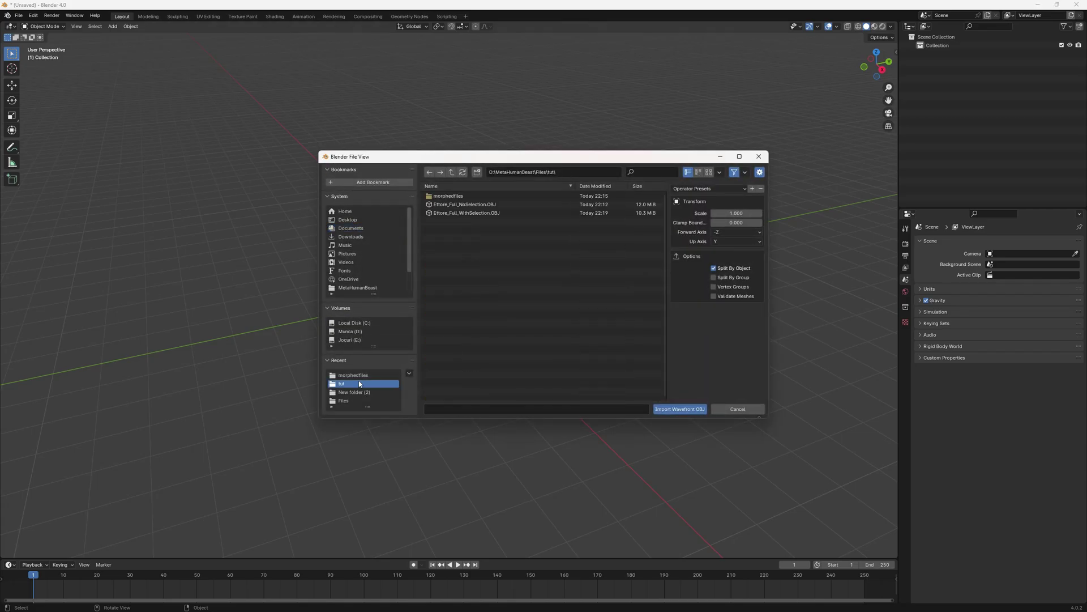
{"action": "left_click", "coordinate": [473, 213]}
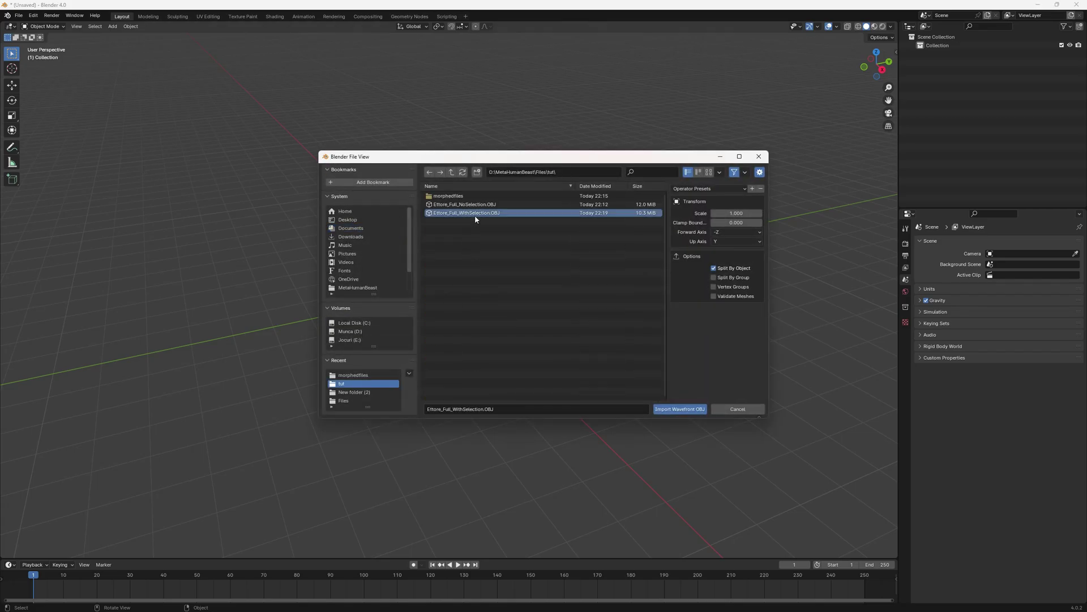
{"action": "left_click", "coordinate": [735, 232]}
{"action": "left_click", "coordinate": [720, 242]}
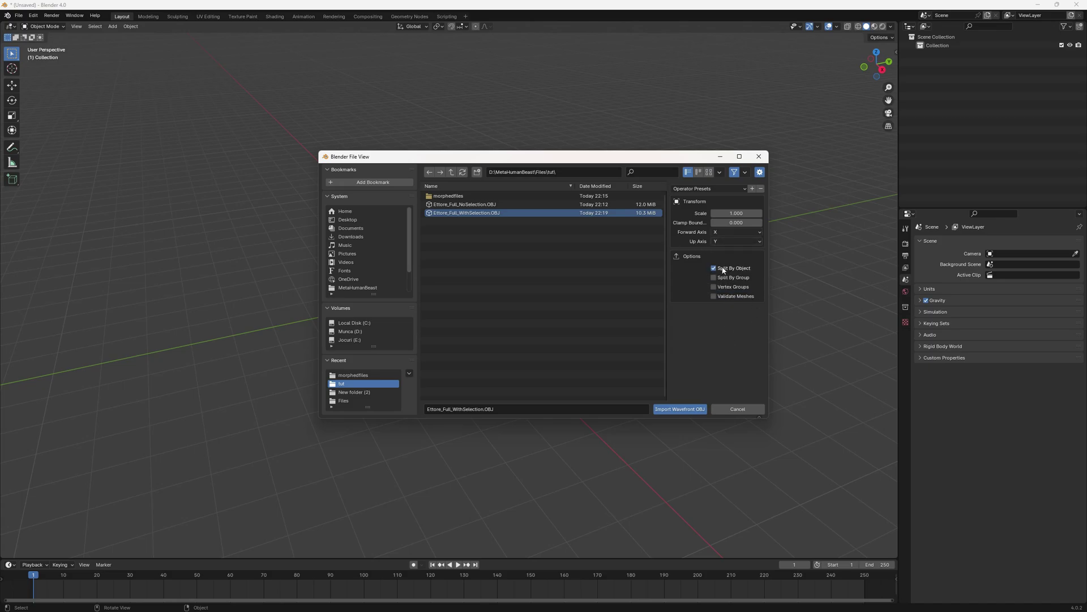
{"action": "left_click", "coordinate": [678, 408]}
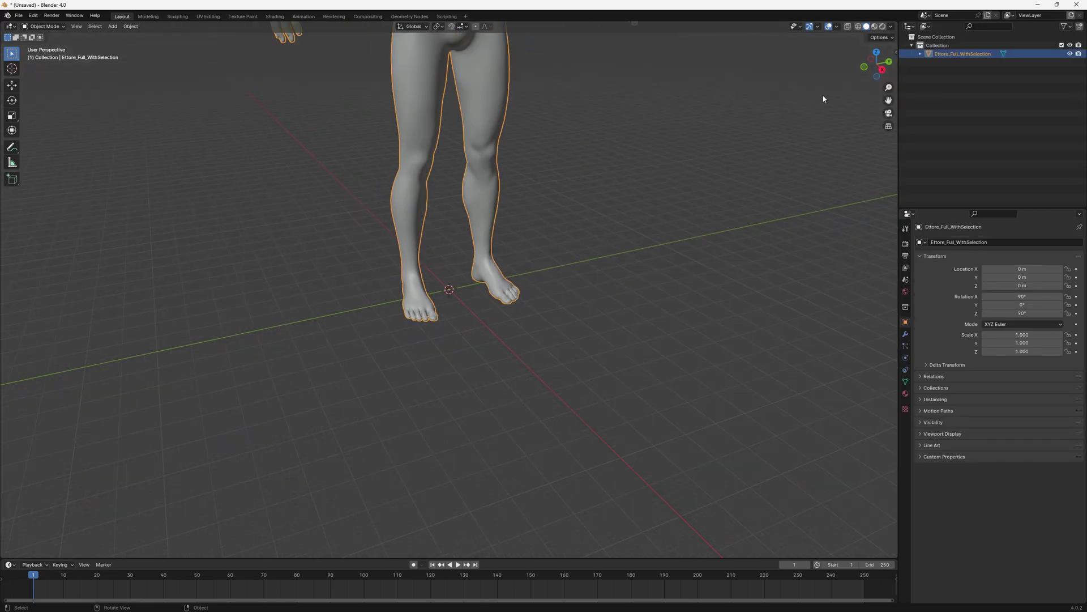
Frame the imported character's upper body and switch it to Sculpt Mode
{"action": "left_click_drag", "start_coordinate": [888, 99], "coordinate": [858, 367]}
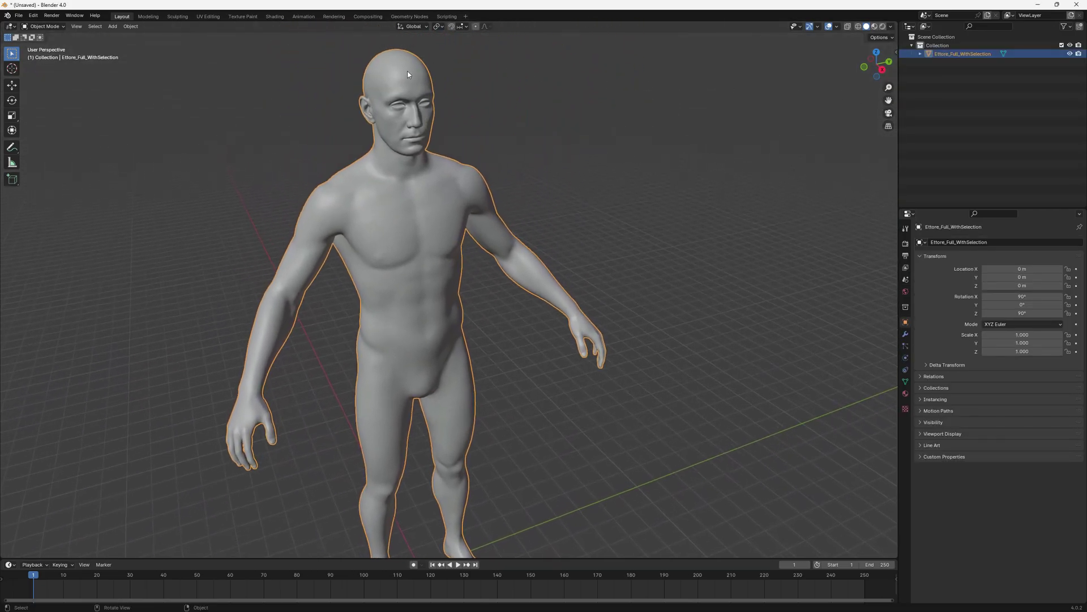
{"action": "scroll", "coordinate": [398, 61], "scroll_direction": "up", "scroll_amount": 1}
{"action": "scroll", "coordinate": [398, 60], "scroll_direction": "up", "scroll_amount": 1}
{"action": "left_click_drag", "start_coordinate": [888, 101], "coordinate": [878, 171]}
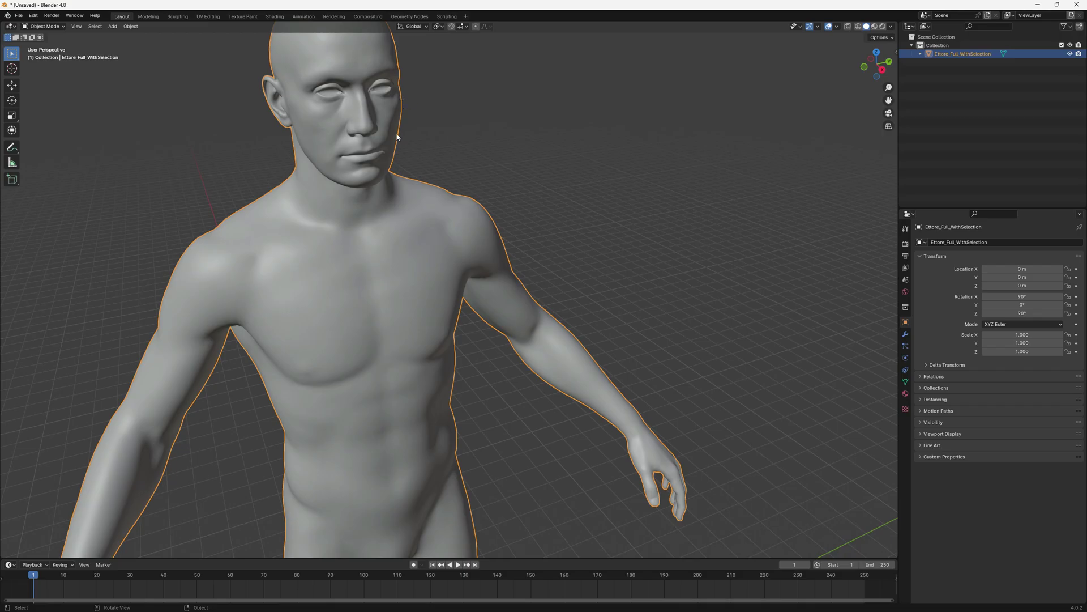
{"action": "left_click", "coordinate": [44, 26]}
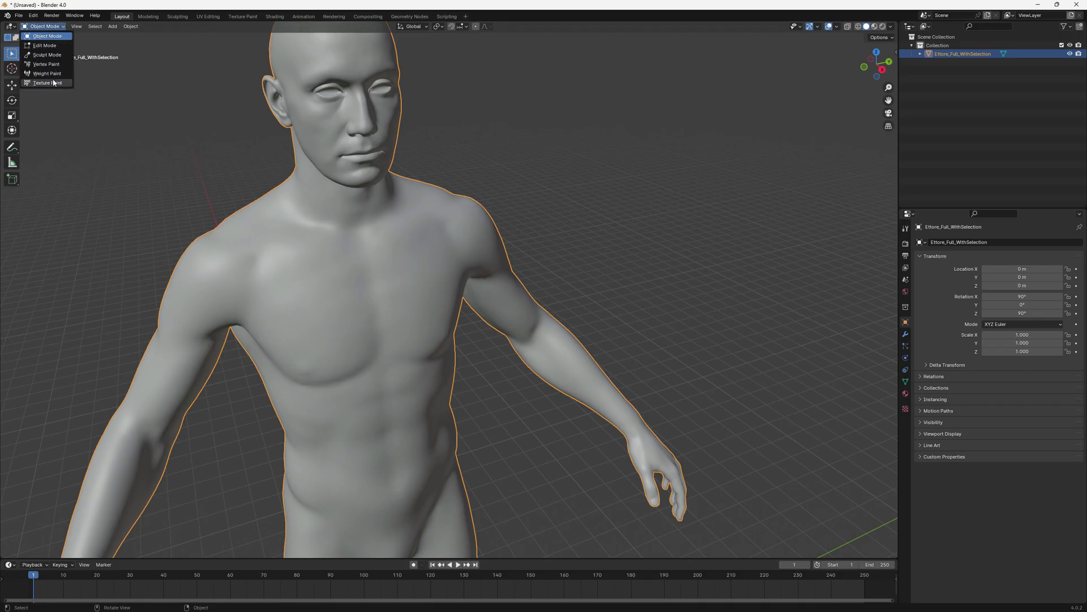
{"action": "left_click", "coordinate": [47, 54]}
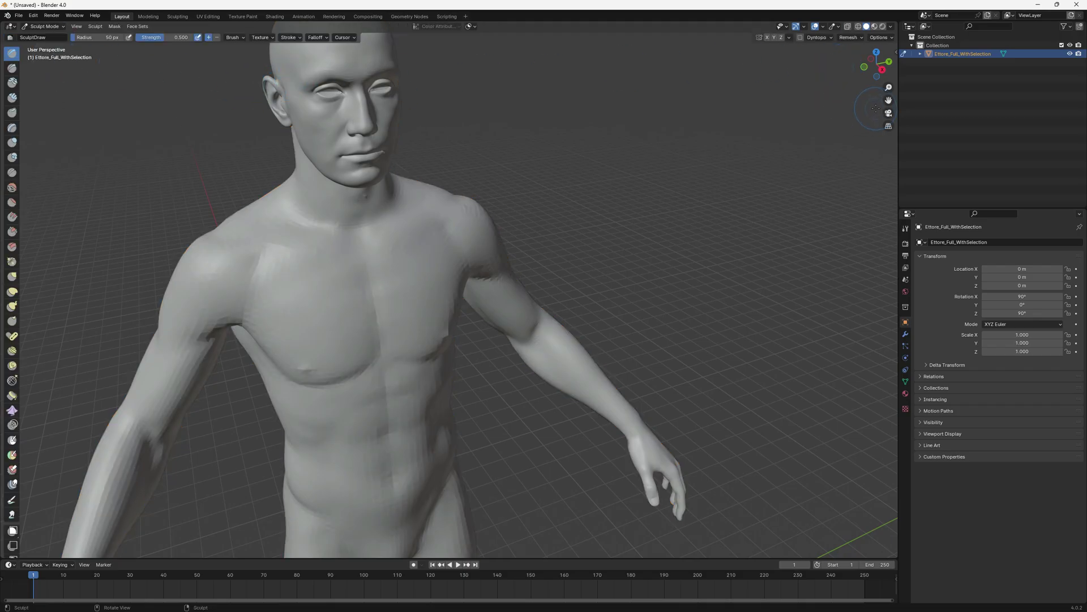
Pull several pointed bumps out of the character's forehead and upper head with the Grab brush
{"action": "left_click_drag", "start_coordinate": [887, 100], "coordinate": [902, 242]}
{"action": "left_click_drag", "start_coordinate": [315, 216], "coordinate": [275, 216]}
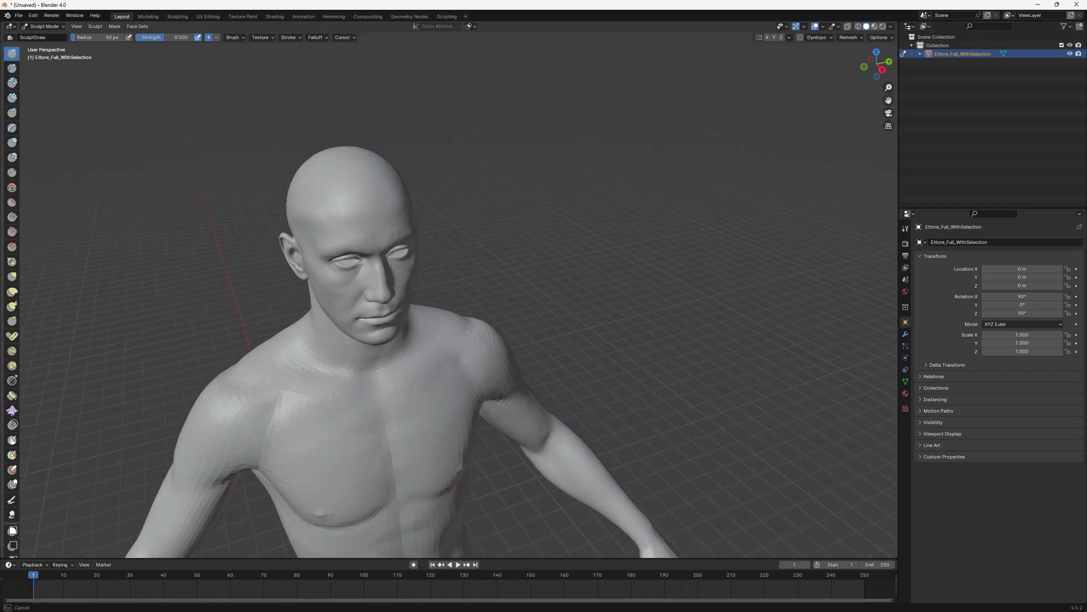
{"action": "left_click", "coordinate": [12, 277]}
{"action": "mouse_move", "coordinate": [282, 228]}
{"action": "left_mouse_down"}
{"action": "mouse_move", "coordinate": [379, 207]}
{"action": "mouse_move", "coordinate": [396, 154]}
{"action": "left_mouse_up"}
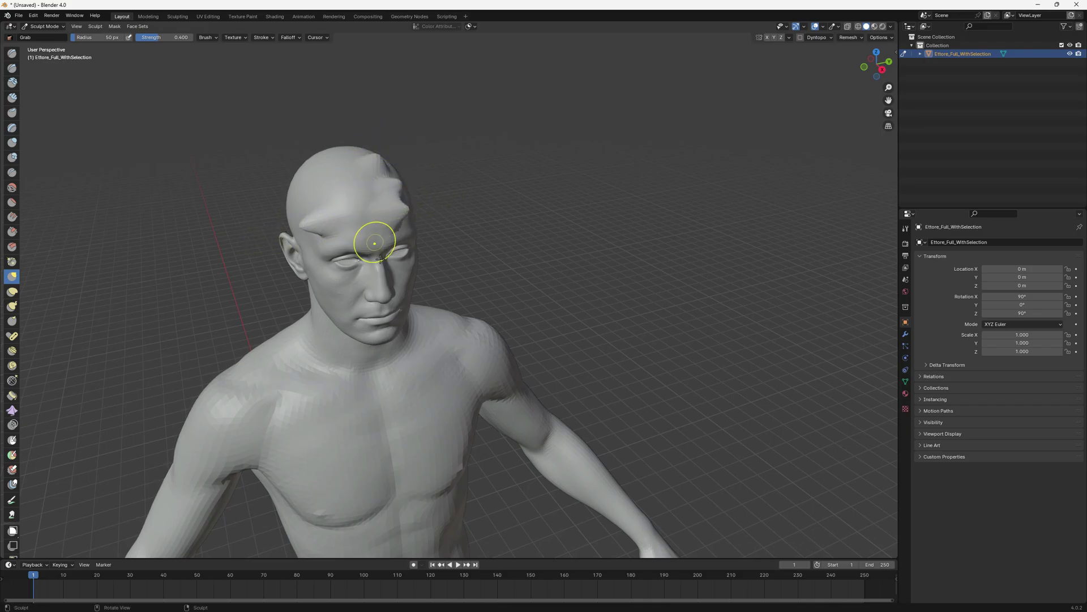
Enlarge the Grab brush radius to about 134 px and pull the shoulders and upper chest upward and outward
{"action": "key", "text": "b"}
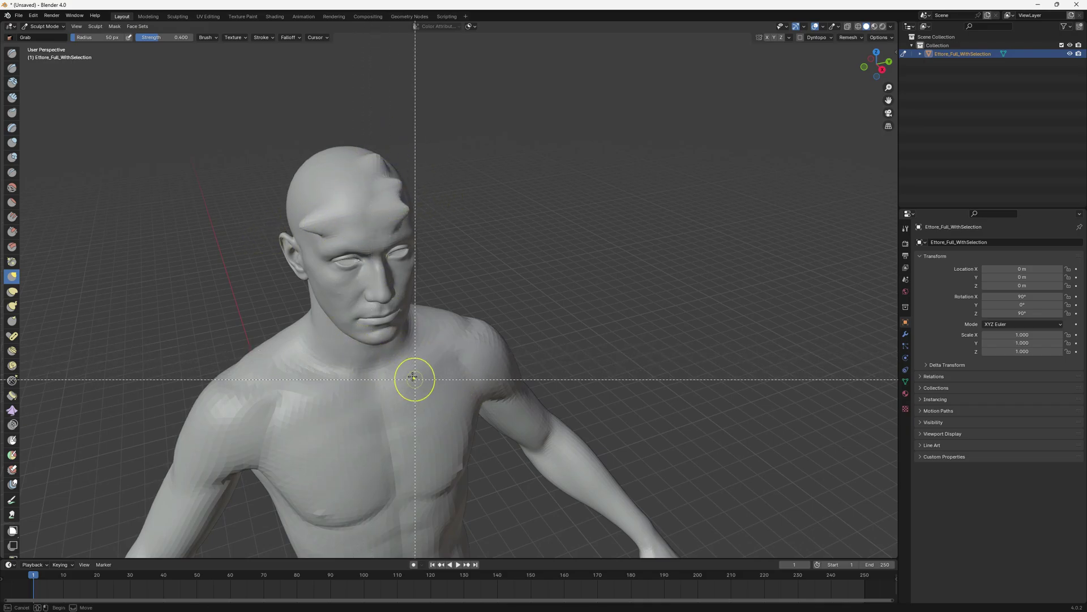
{"action": "left_click", "coordinate": [83, 38]}
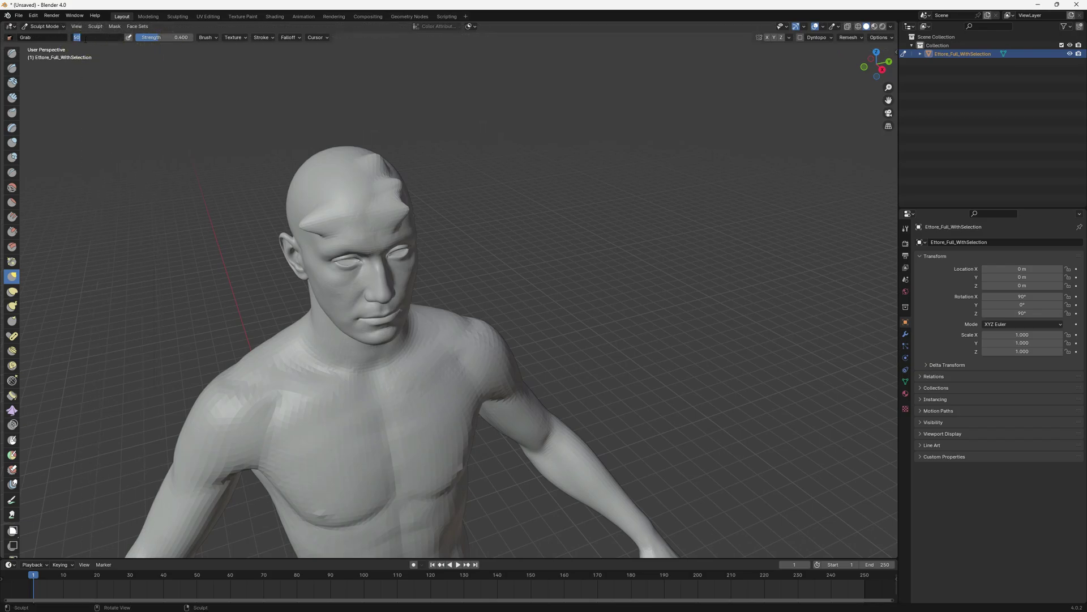
{"action": "key", "text": "Return"}
{"action": "left_click_drag", "start_coordinate": [74, 38], "coordinate": [98, 37]}
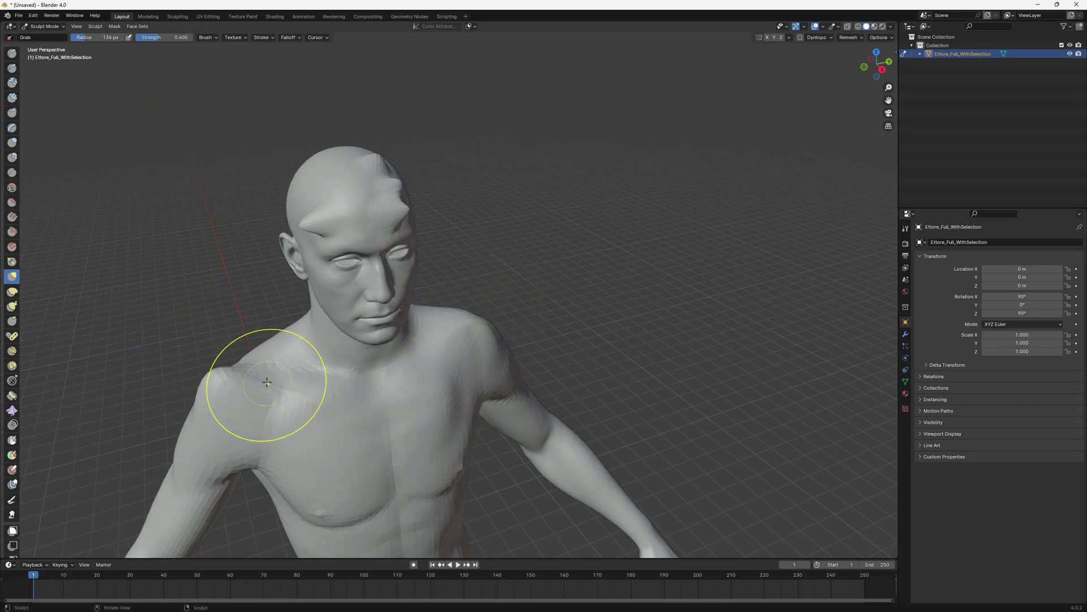
{"action": "mouse_move", "coordinate": [266, 383]}
{"action": "left_mouse_down"}
{"action": "mouse_move", "coordinate": [240, 341]}
{"action": "mouse_move", "coordinate": [267, 332]}
{"action": "left_mouse_up"}
{"action": "left_click_drag", "start_coordinate": [329, 407], "coordinate": [307, 369]}
{"action": "left_click_drag", "start_coordinate": [399, 395], "coordinate": [443, 364]}
{"action": "left_click_drag", "start_coordinate": [466, 344], "coordinate": [461, 315]}
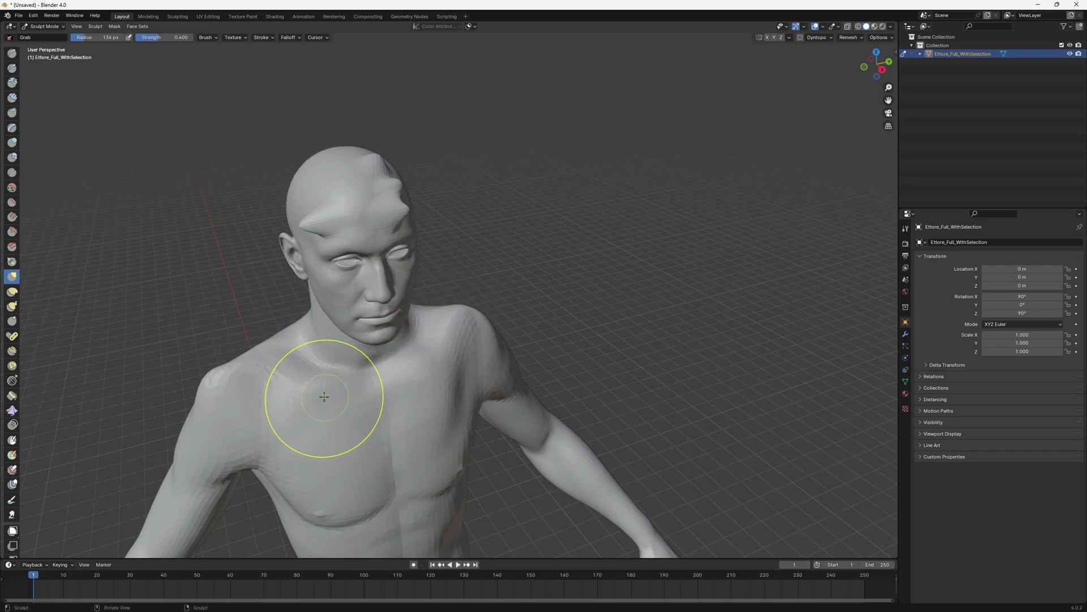
{"action": "left_click_drag", "start_coordinate": [302, 370], "coordinate": [261, 352]}
{"action": "left_click_drag", "start_coordinate": [250, 369], "coordinate": [221, 352]}
{"action": "left_click_drag", "start_coordinate": [220, 375], "coordinate": [205, 371]}
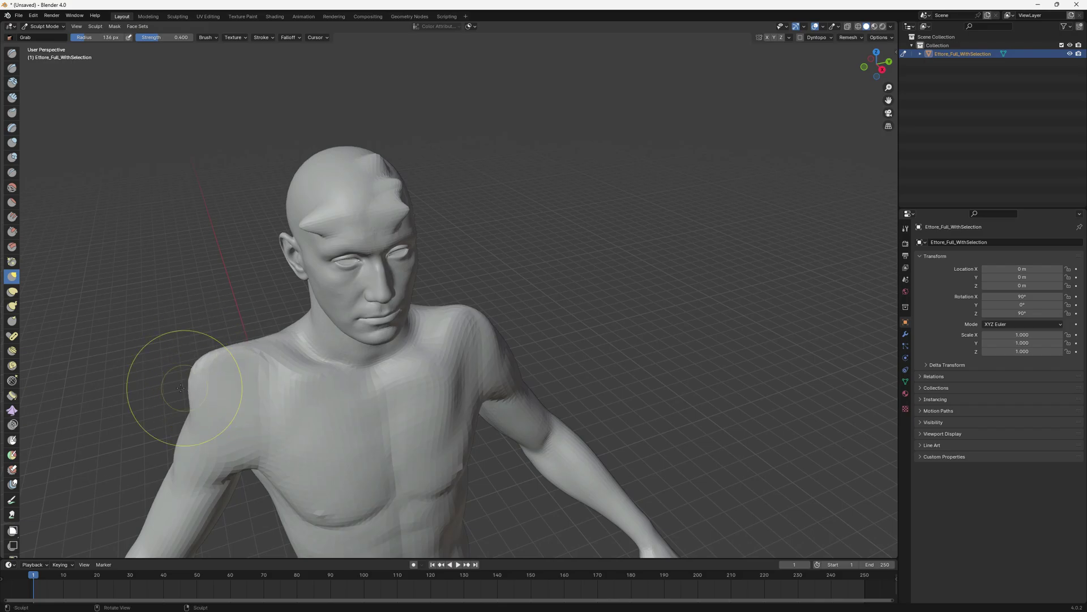
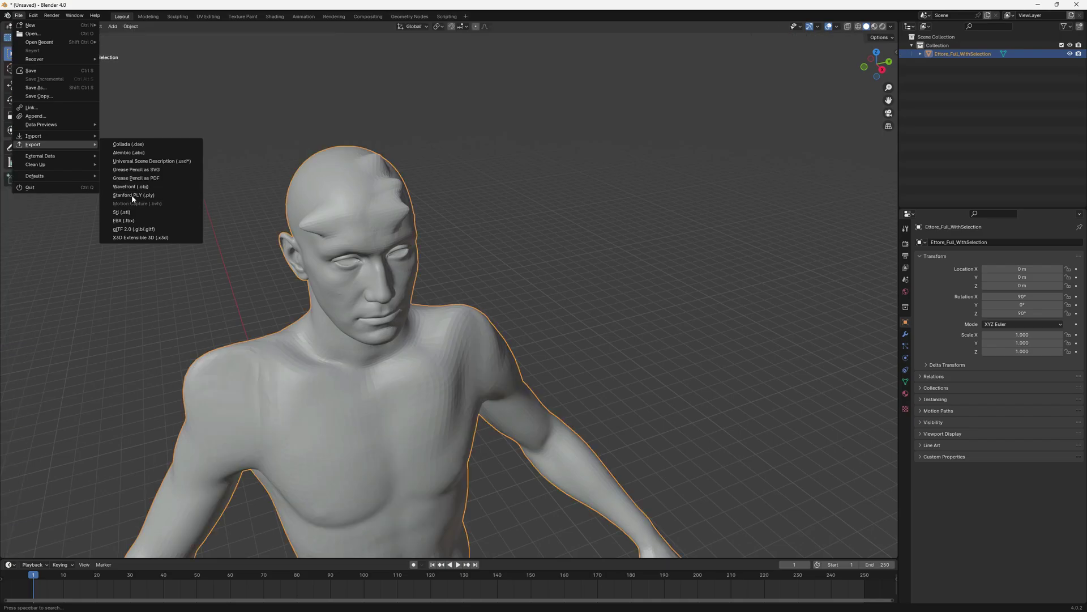
Export the sculpted character as a Wavefront OBJ with X as forward axis, overwriting untitled.obj in the morphedfiles2 folder
{"action": "left_click", "coordinate": [131, 186]}
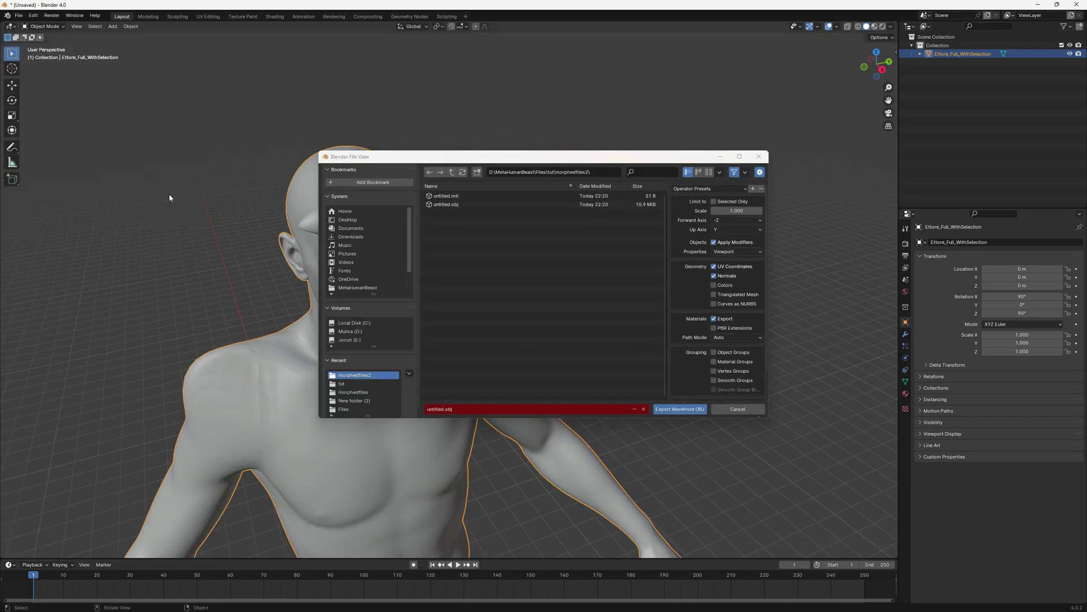
{"action": "left_click", "coordinate": [472, 195]}
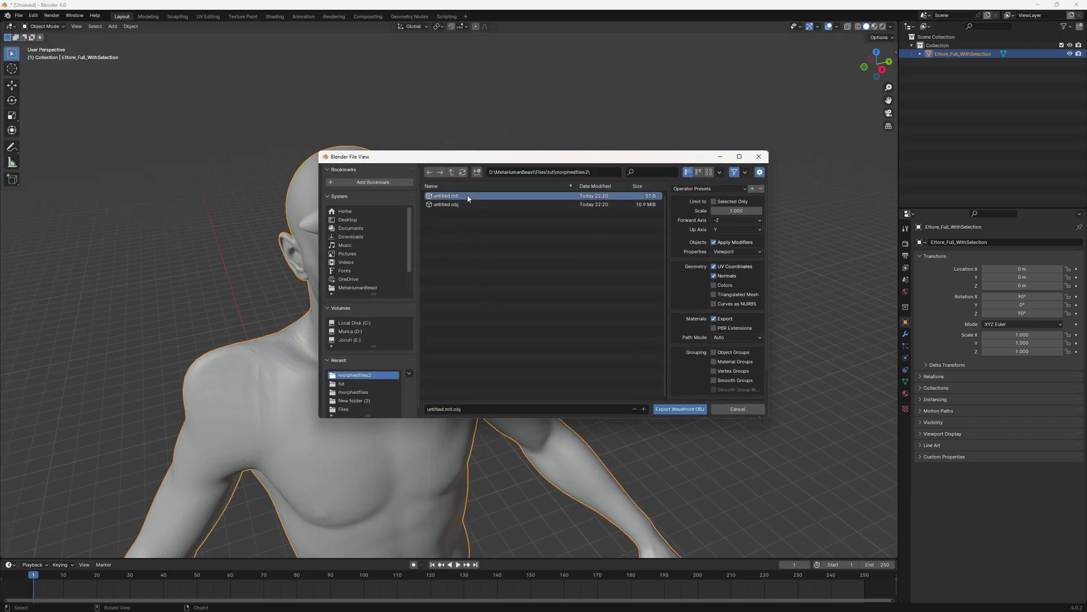
{"action": "left_click", "coordinate": [723, 221]}
{"action": "left_click", "coordinate": [727, 240]}
{"action": "left_click", "coordinate": [720, 221]}
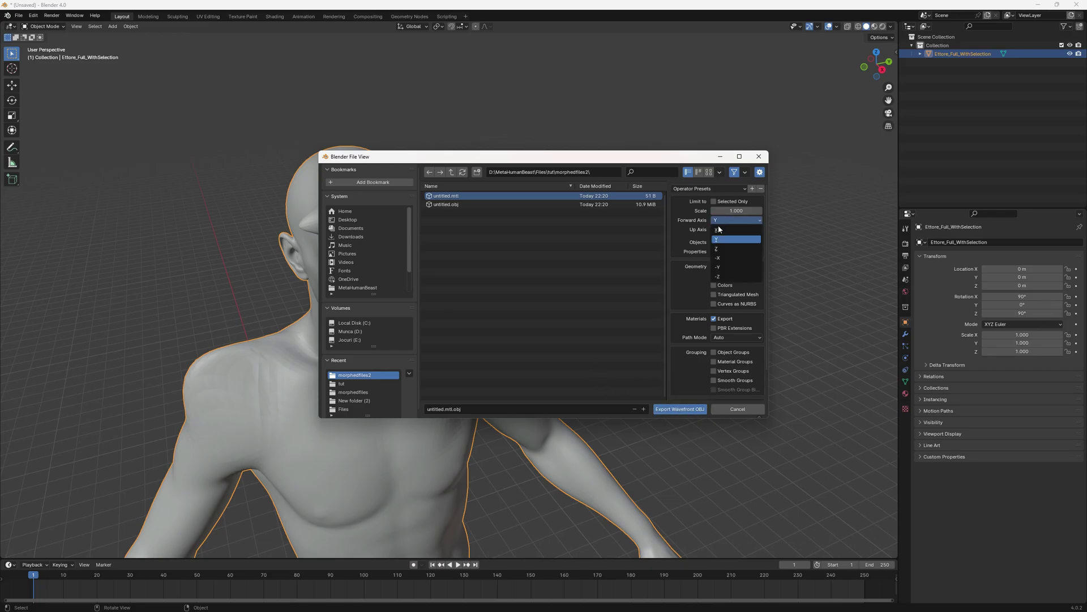
{"action": "left_click", "coordinate": [720, 230]}
{"action": "left_click", "coordinate": [721, 232]}
{"action": "left_click", "coordinate": [758, 249]}
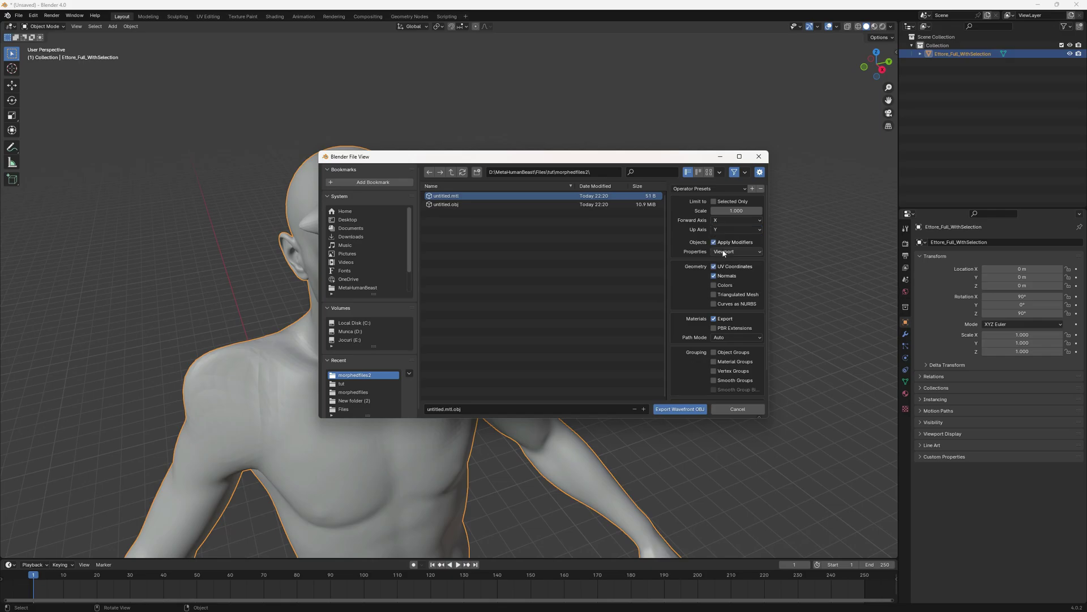
{"action": "left_click", "coordinate": [470, 204]}
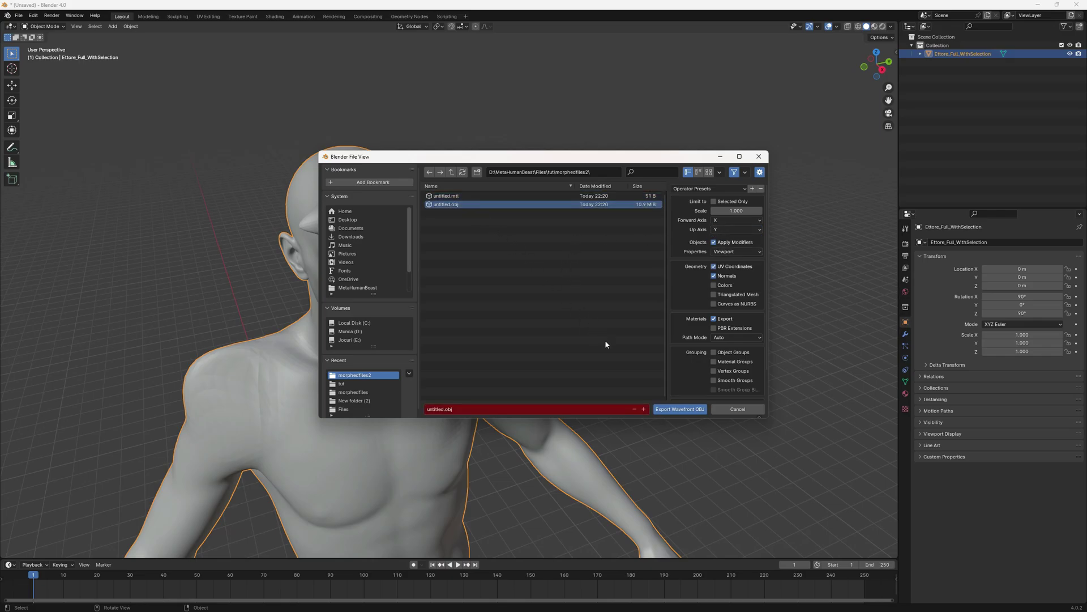
{"action": "left_click", "coordinate": [670, 410]}
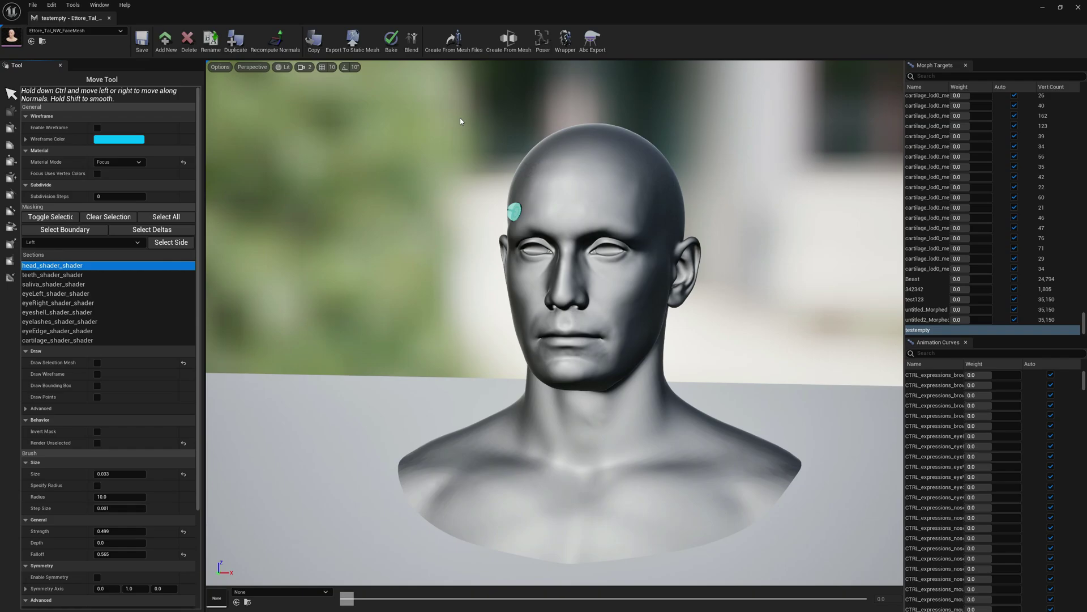
In Unreal Editor, set up a face morph from mesh files, using the original mesh from the tut folder as base and untitled.obj as morphed file
{"action": "left_click", "coordinate": [453, 38]}
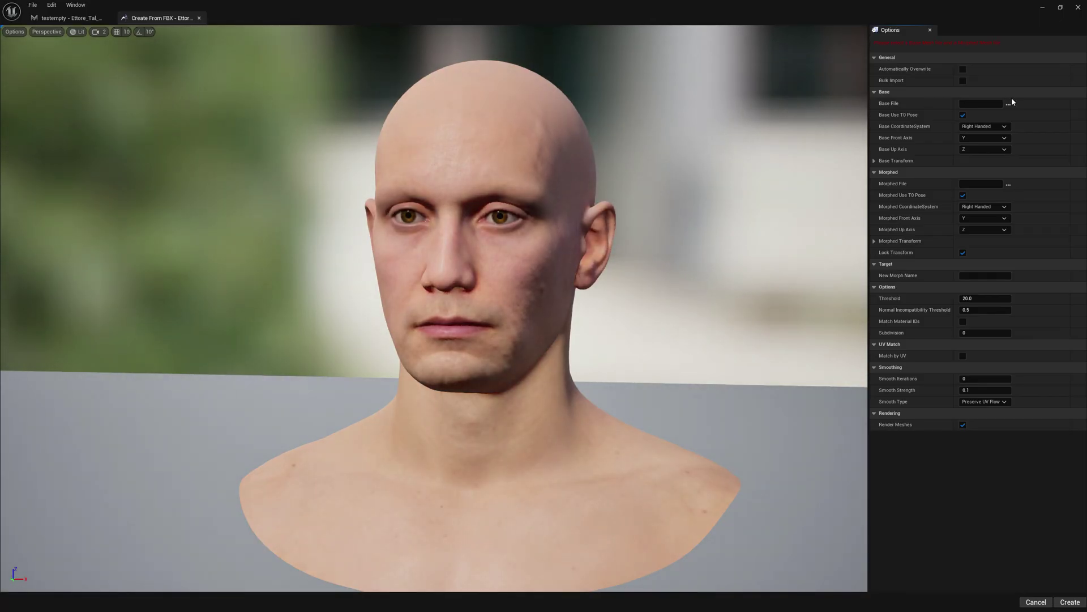
{"action": "left_click", "coordinate": [1008, 104]}
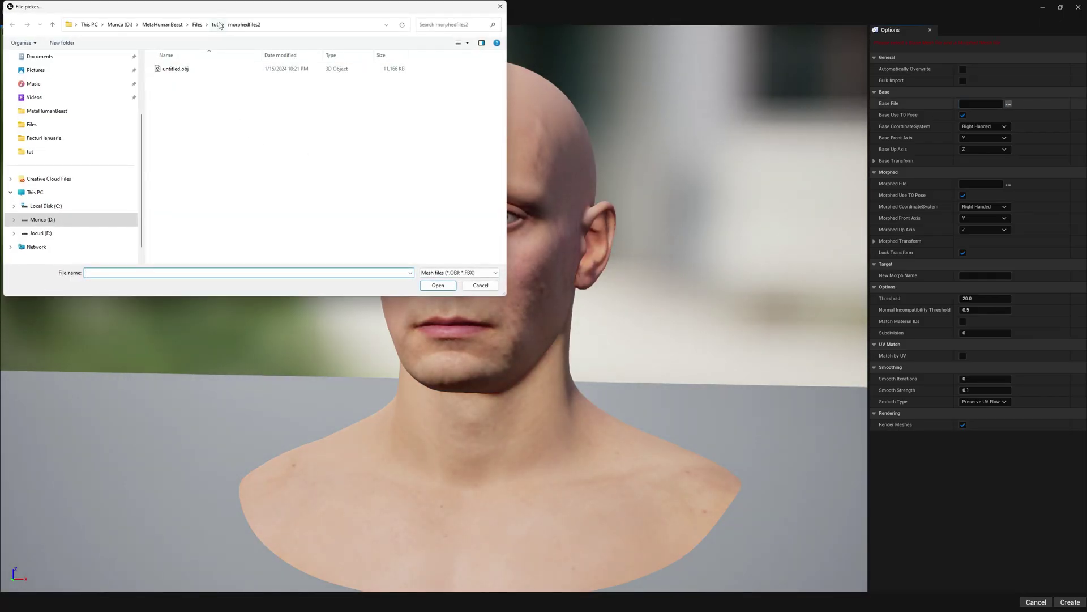
{"action": "left_click", "coordinate": [216, 25]}
{"action": "double_click", "coordinate": [199, 110]}
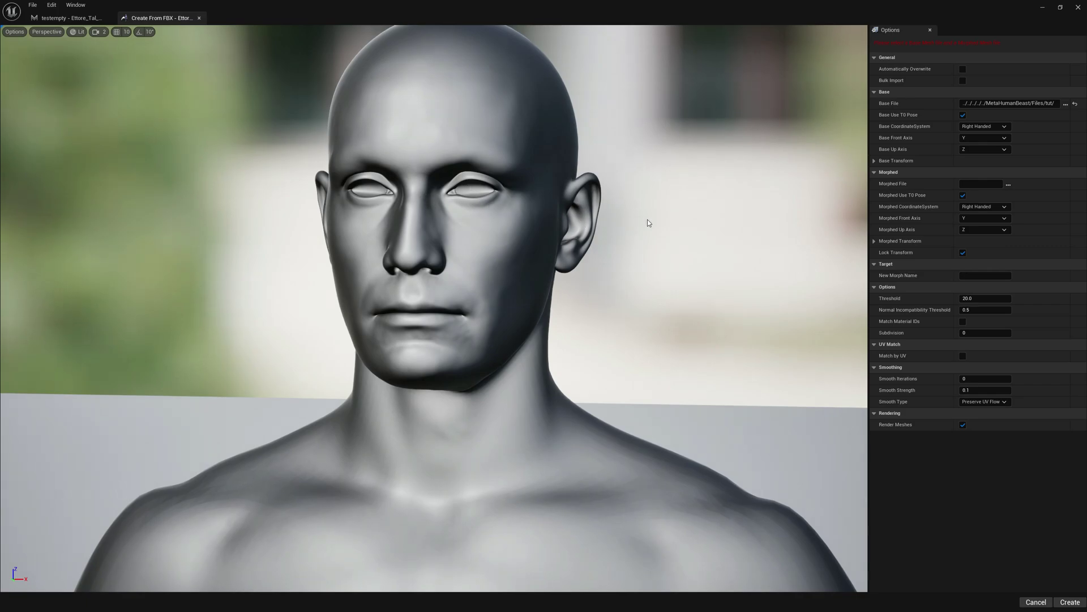
{"action": "left_click", "coordinate": [1008, 184]}
{"action": "left_click", "coordinate": [204, 65]}
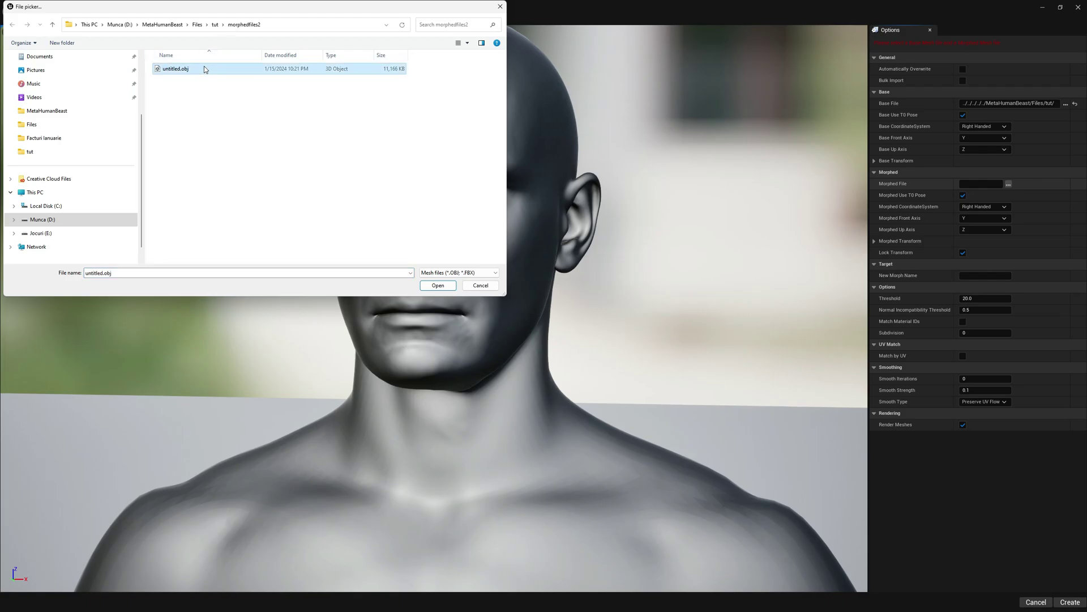
{"action": "double_click", "coordinate": [202, 69]}
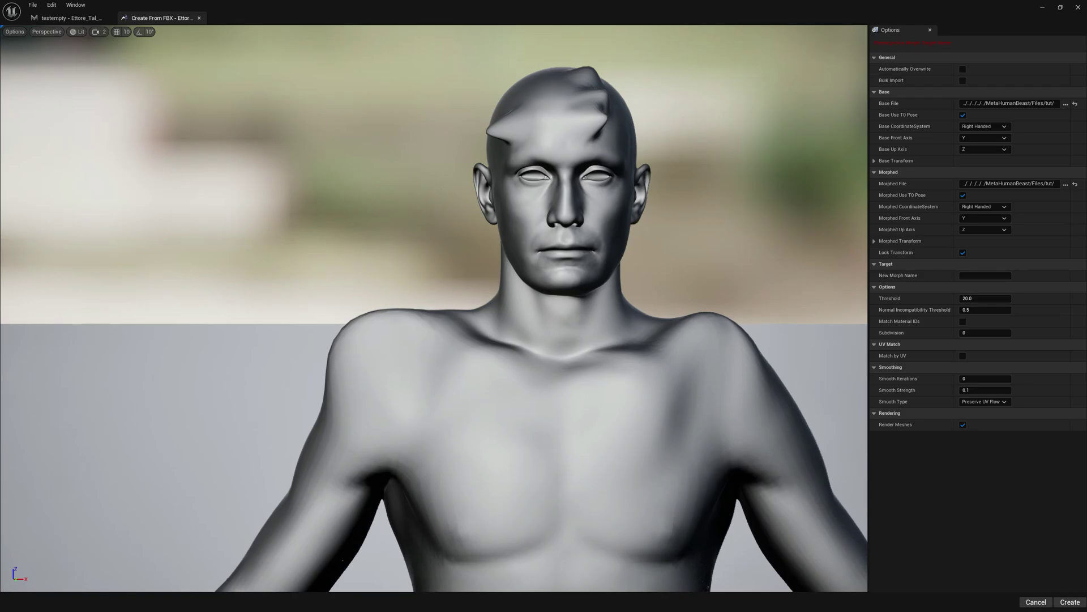
{"action": "right_click_drag", "start_coordinate": [803, 200], "coordinate": [780, 206]}
Name the new face morph MorphedTest2 and create it
{"action": "left_click", "coordinate": [1009, 275]}
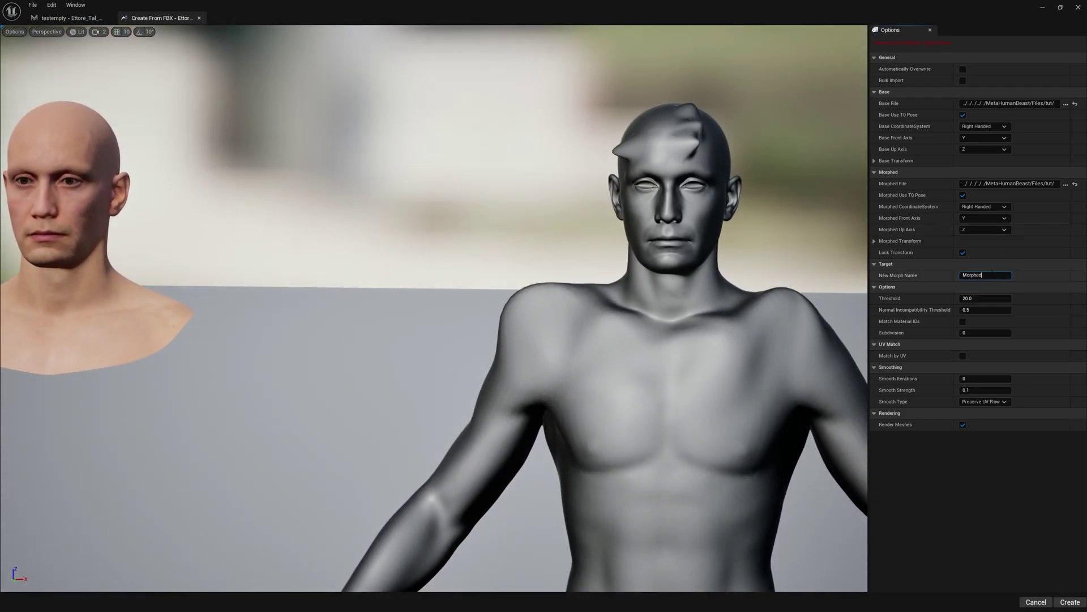
{"action": "type", "text": "2"}
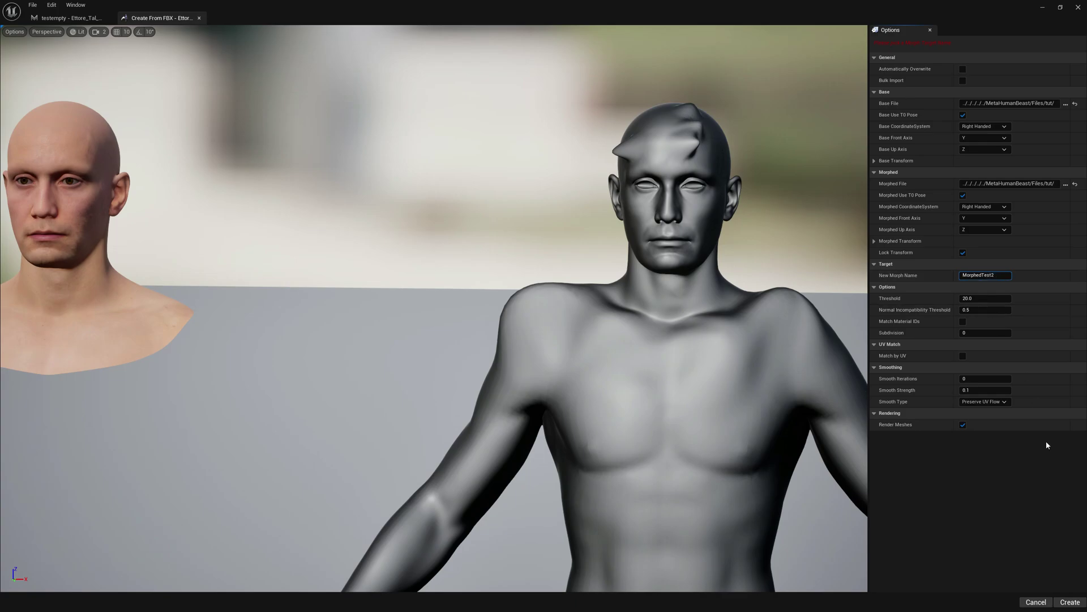
{"action": "left_click", "coordinate": [1069, 602]}
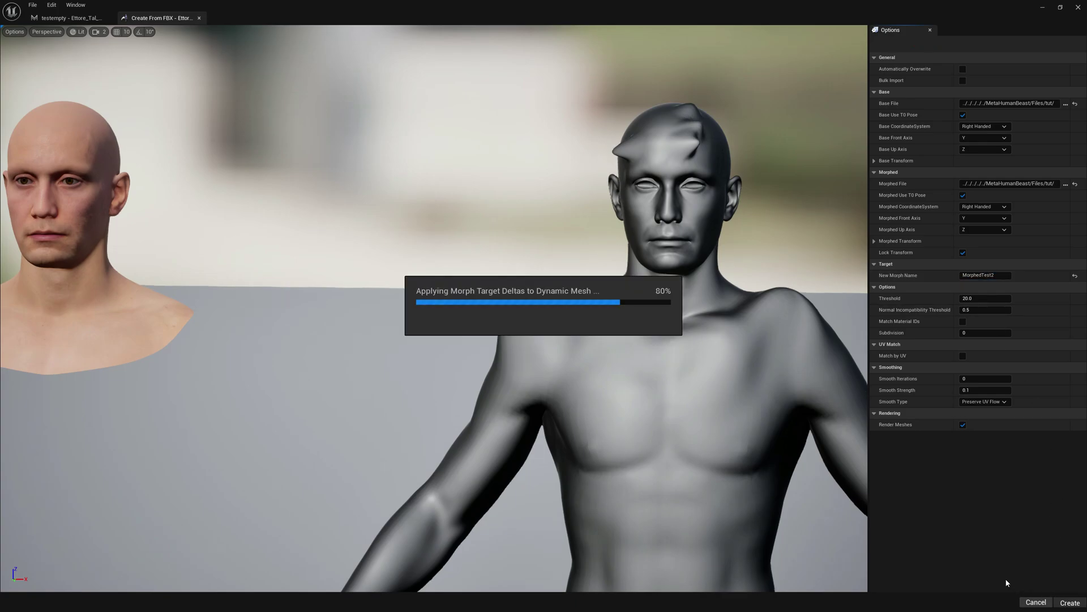
{"action": "left_click", "coordinate": [624, 319]}
Open another Mesh Morpher editor and load the m_tal_nrw_body skeletal mesh in it
{"action": "left_click", "coordinate": [68, 18]}
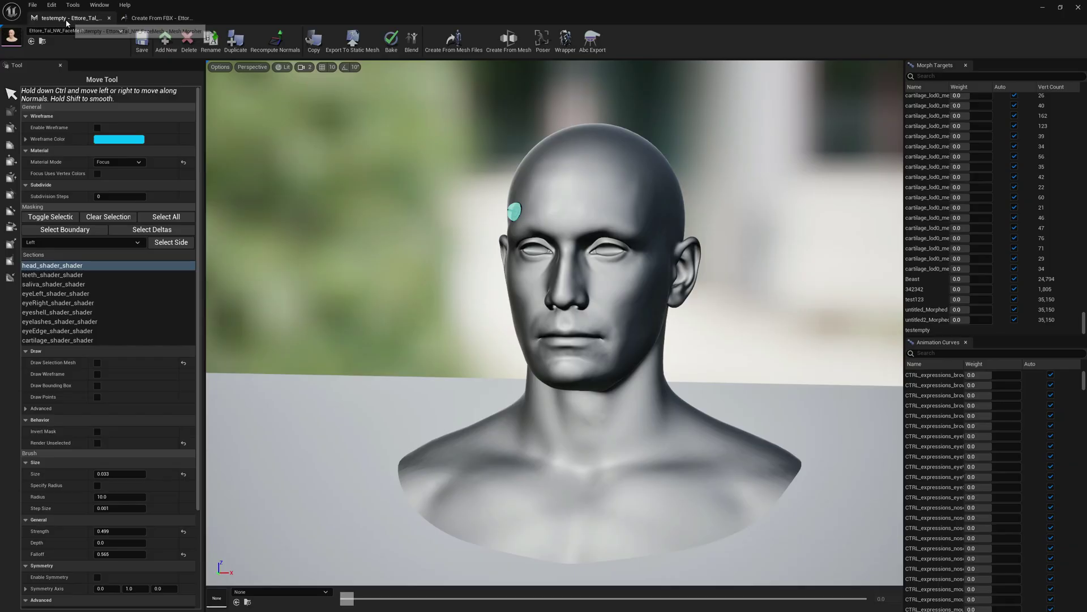
{"action": "left_click", "coordinate": [32, 5]}
{"action": "left_click", "coordinate": [50, 17]}
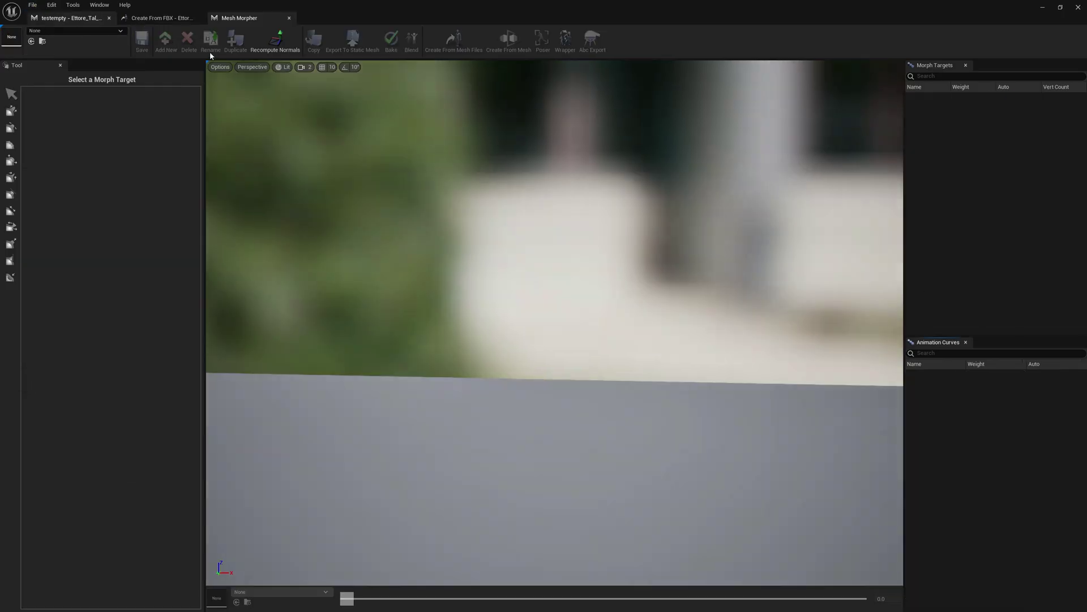
{"action": "left_click", "coordinate": [86, 33]}
{"action": "type", "text": "ett"}
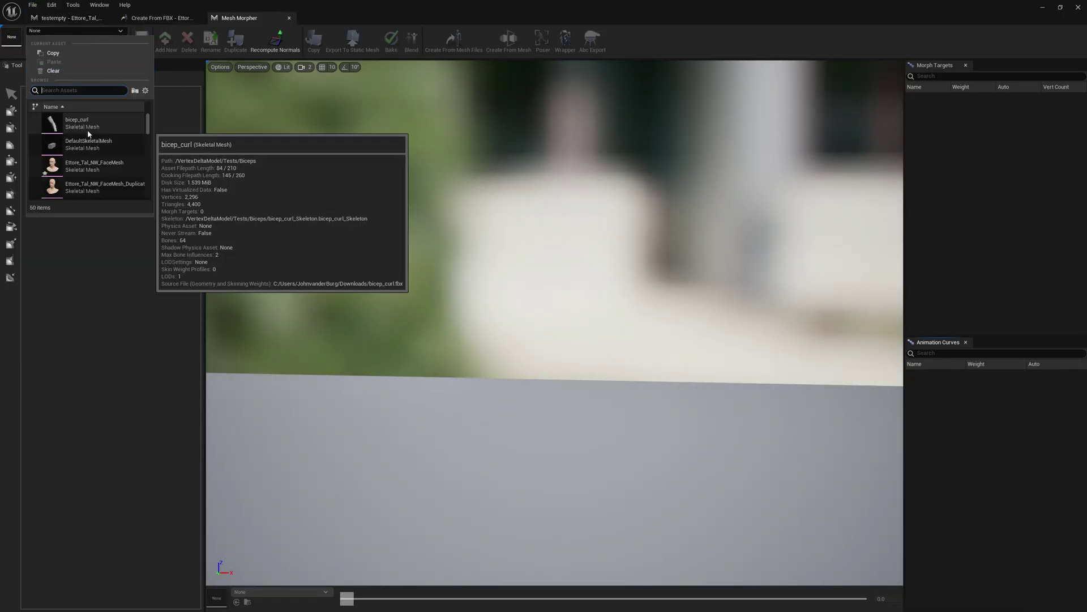
{"action": "scroll", "coordinate": [97, 168], "scroll_direction": "down", "scroll_amount": 3}
{"action": "left_click", "coordinate": [96, 187]}
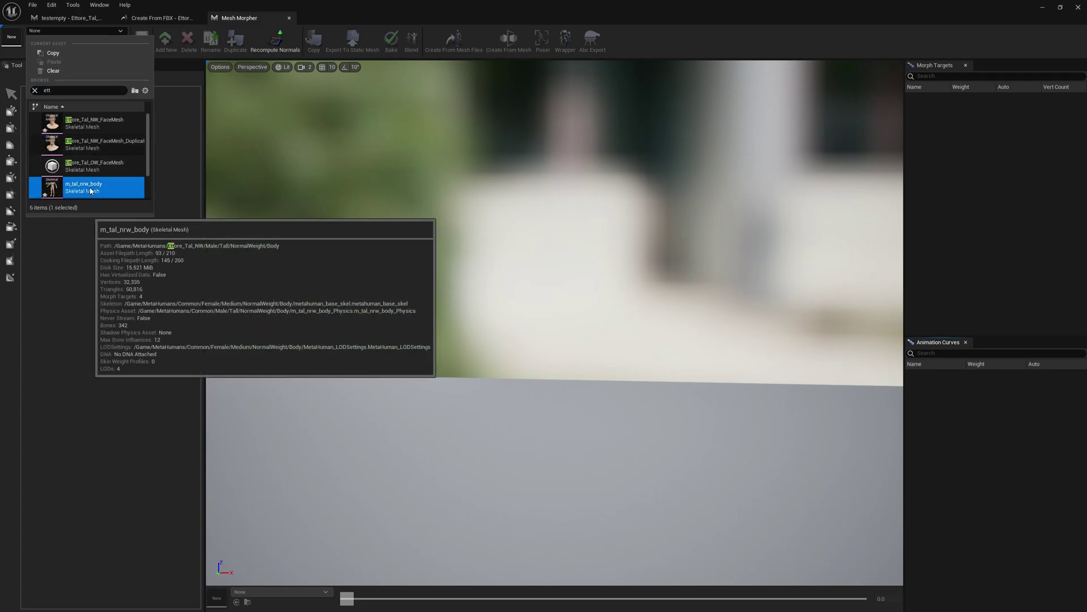
Set up a body morph from mesh files with the original tut mesh as base file and untitled.obj as morphed file
{"action": "left_click", "coordinate": [523, 38]}
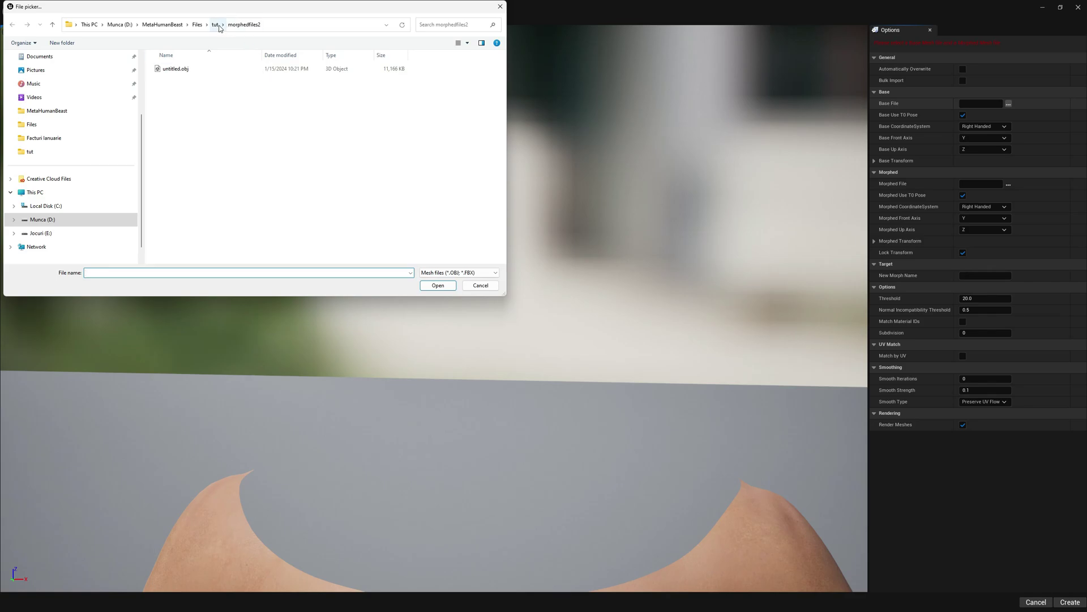
{"action": "left_click", "coordinate": [216, 24]}
{"action": "double_click", "coordinate": [187, 110]}
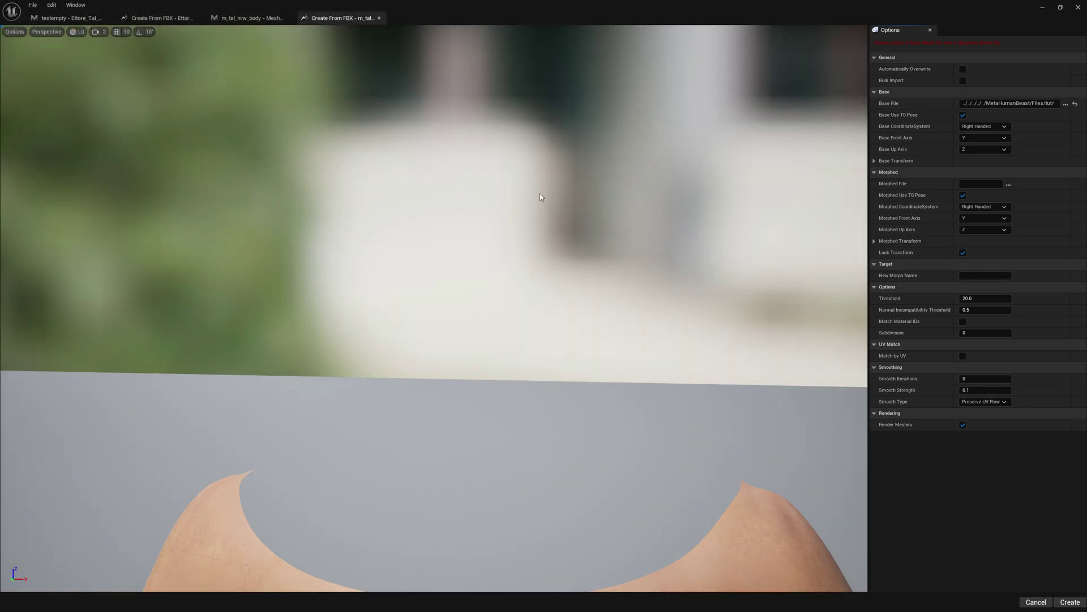
{"action": "left_click", "coordinate": [1008, 184]}
{"action": "left_click", "coordinate": [183, 68]}
{"action": "double_click", "coordinate": [183, 68]}
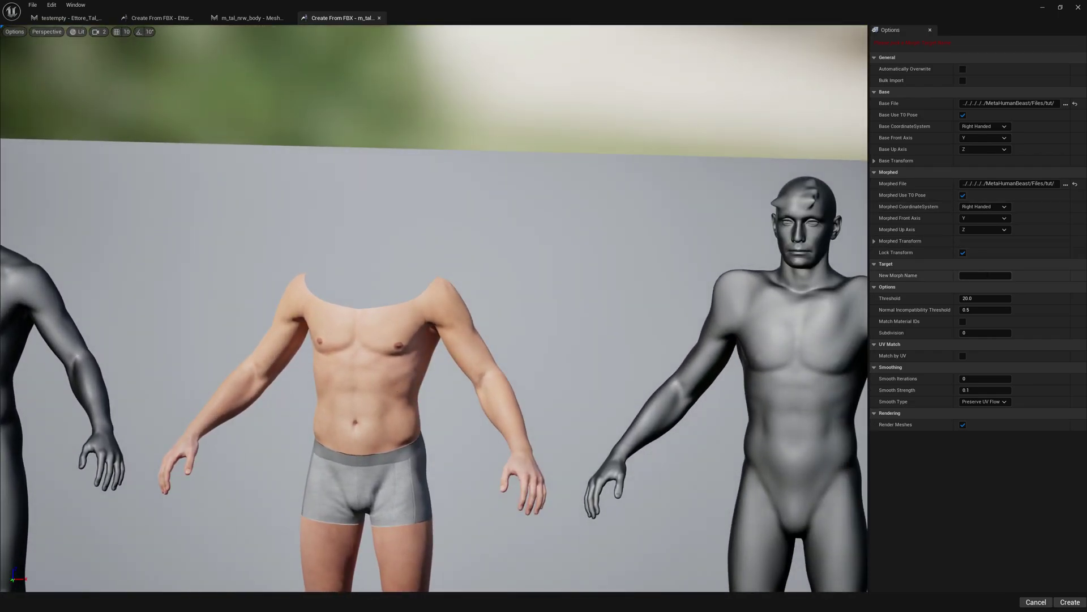
Copy the face morph's name MorphedTest2 into the body morph's name and create the body morph target
{"action": "left_click", "coordinate": [988, 275]}
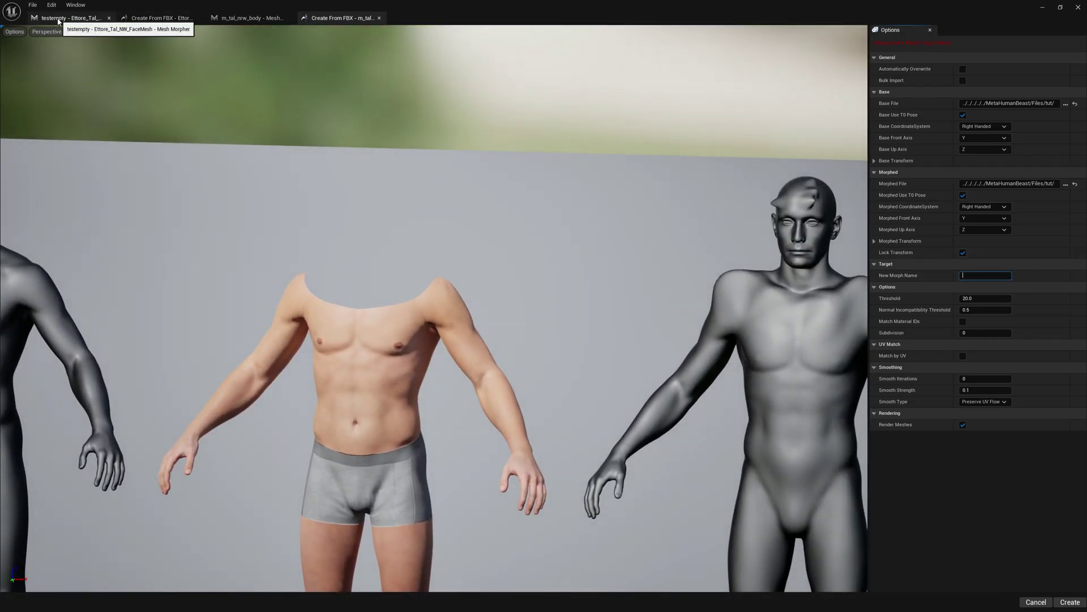
{"action": "left_click", "coordinate": [160, 17]}
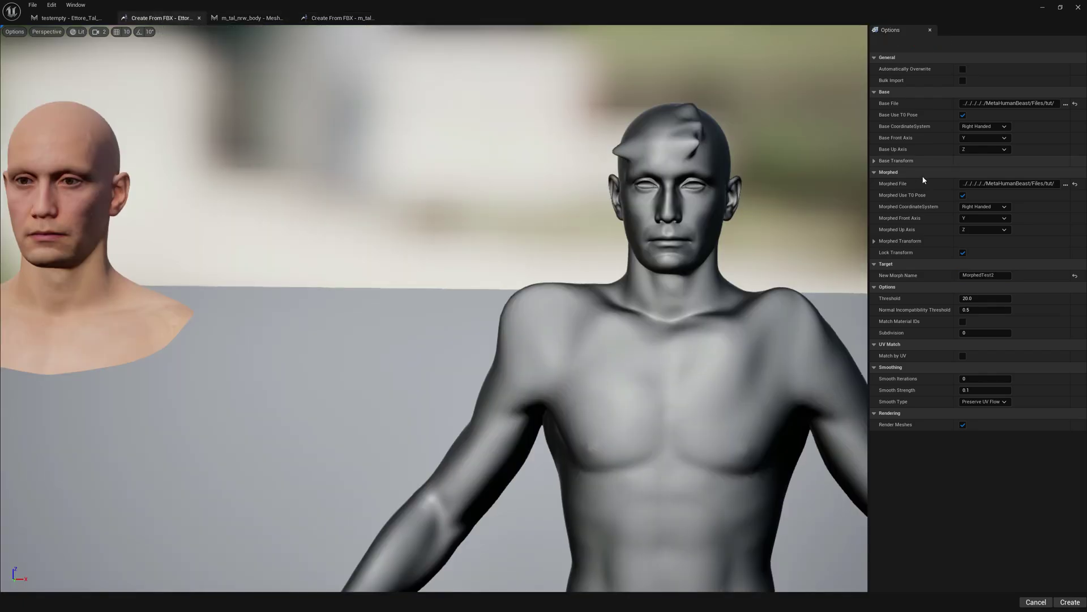
{"action": "left_click", "coordinate": [986, 275]}
{"action": "key", "text": "ctrl+c"}
{"action": "left_click", "coordinate": [357, 23]}
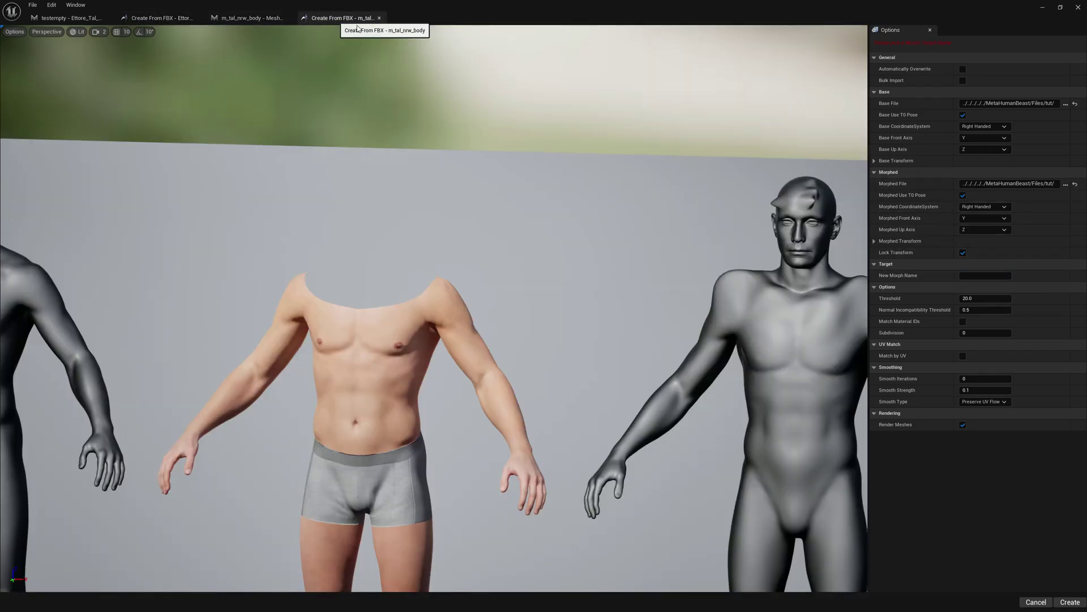
{"action": "left_click", "coordinate": [985, 275]}
{"action": "key", "text": "ctrl+v"}
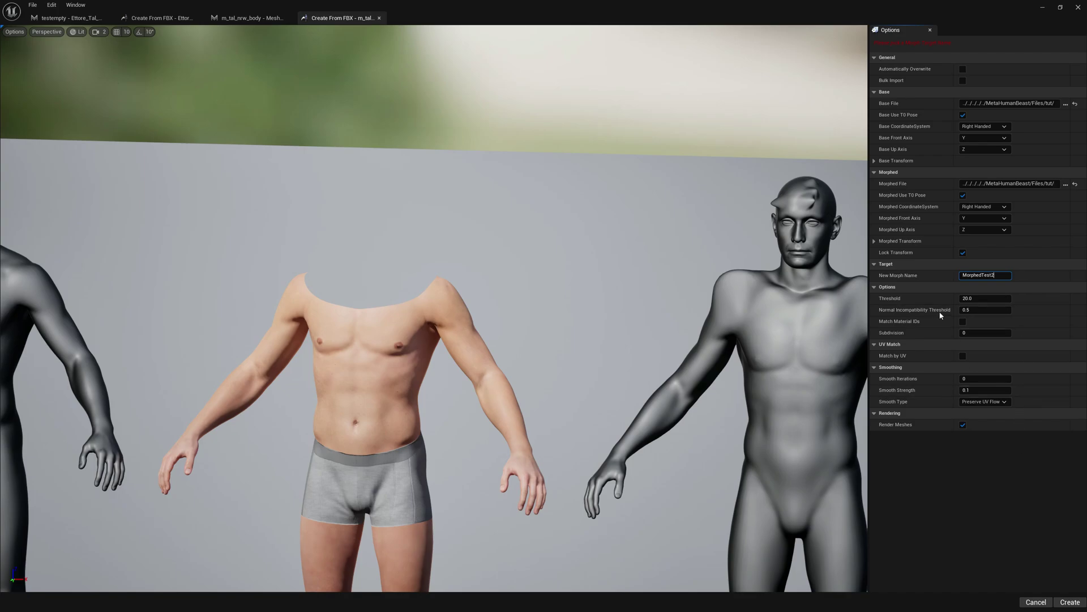
{"action": "left_click", "coordinate": [1075, 605]}
{"action": "left_click", "coordinate": [611, 319]}
Return to the face mesh editor and preview the MorphedTest2 morph target on the head
{"action": "left_click", "coordinate": [67, 16]}
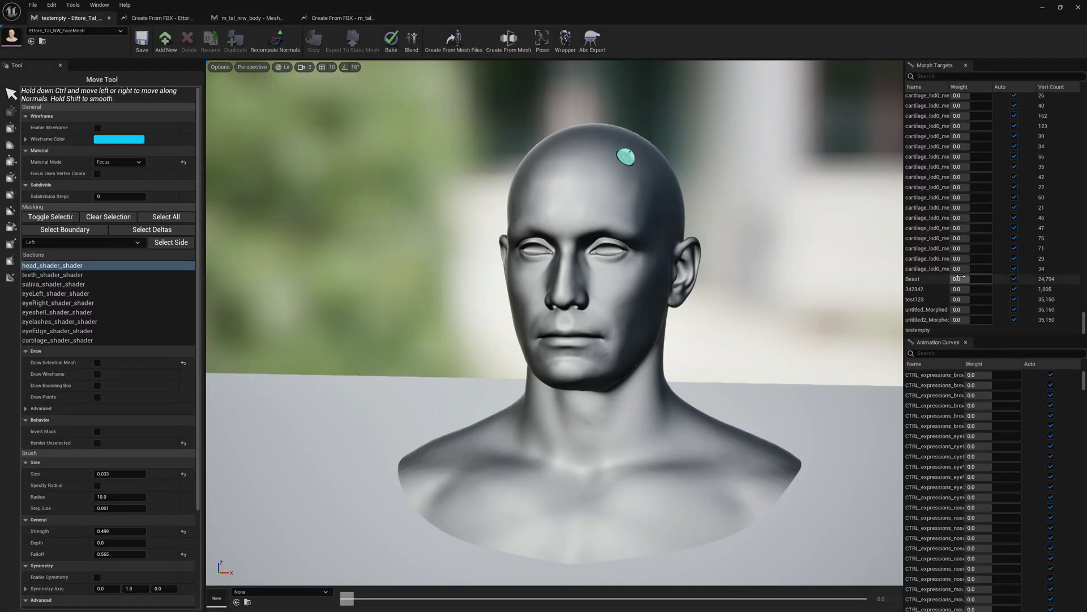
{"action": "scroll", "coordinate": [961, 277], "scroll_direction": "down", "scroll_amount": 2}
{"action": "double_click", "coordinate": [929, 330]}
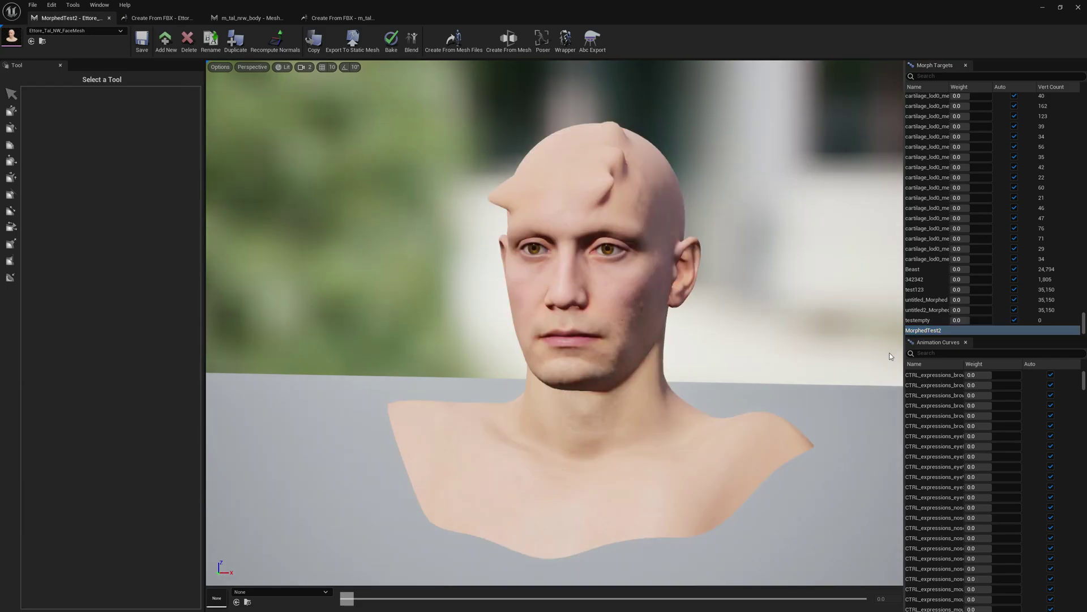
Add m_tal_nrw_body as the reference skeletal mesh and set its MorphedTest2 weight to 1.0
{"action": "left_click", "coordinate": [73, 4]}
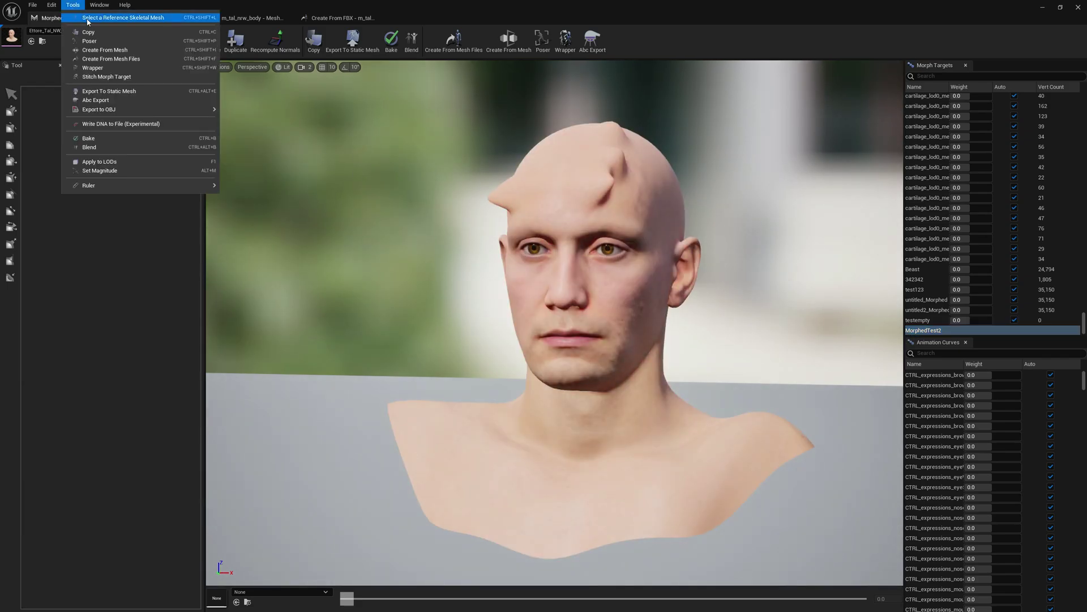
{"action": "left_click", "coordinate": [102, 21]}
{"action": "left_click", "coordinate": [286, 53]}
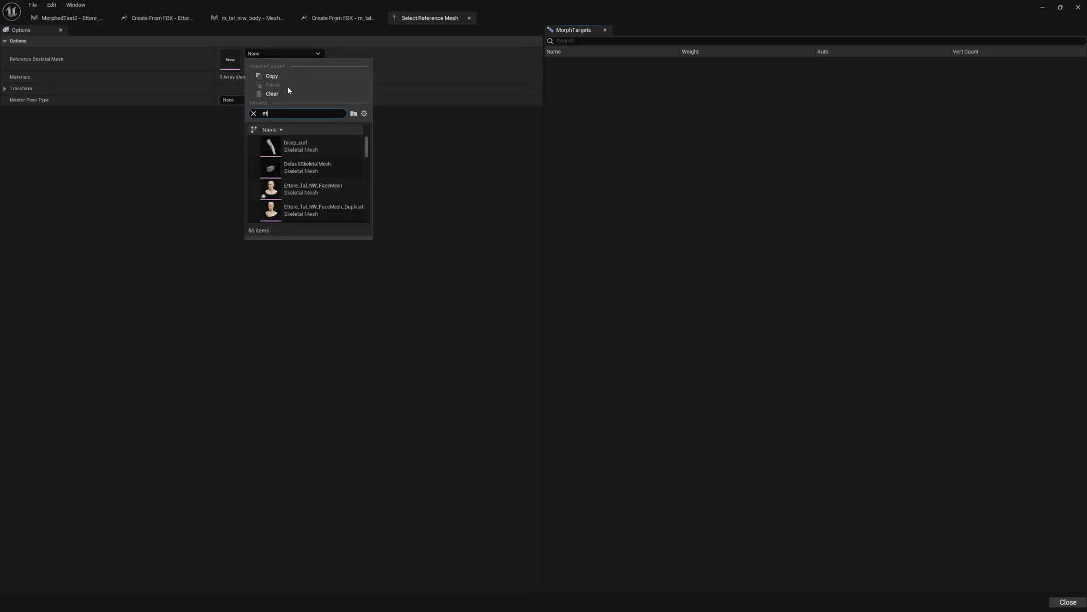
{"action": "type", "text": "ett"}
{"action": "left_click", "coordinate": [300, 213]}
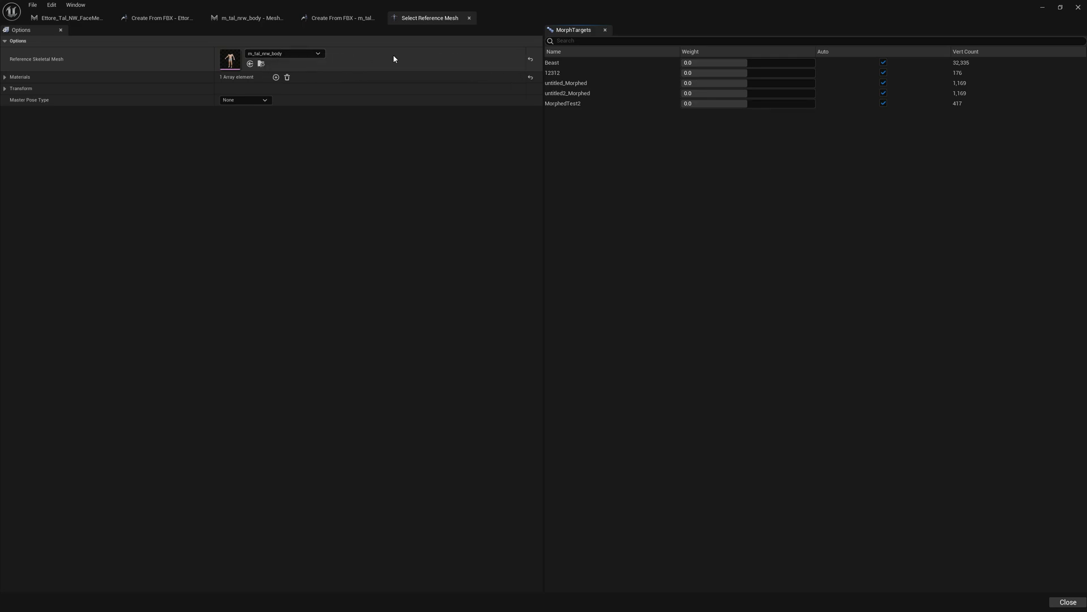
{"action": "left_click_drag", "start_coordinate": [730, 104], "coordinate": [815, 103]}
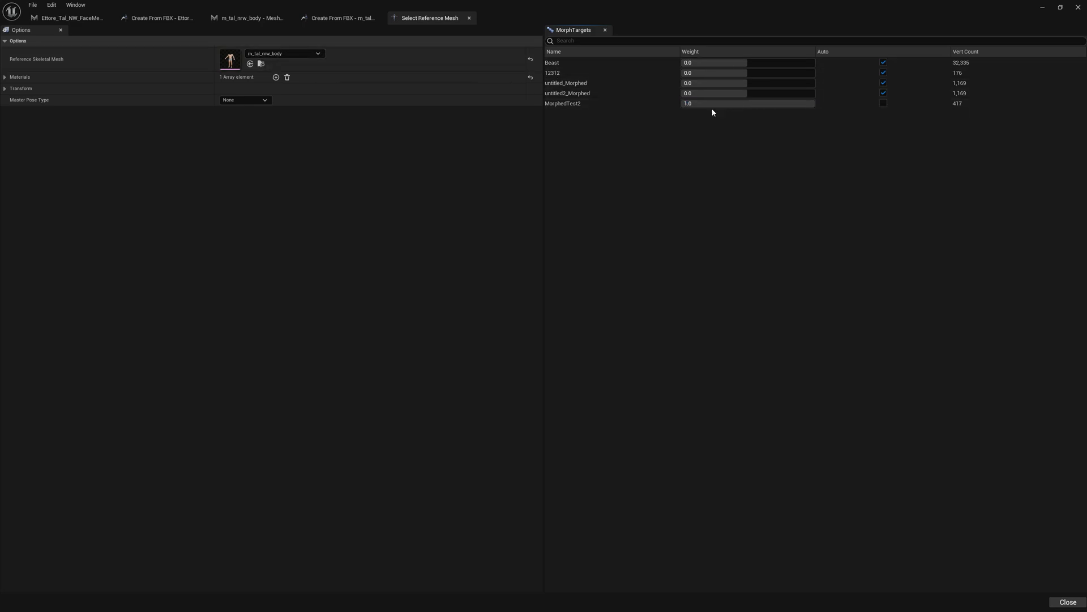
Activate MorphedTest2 on the face mesh to check the head together with the morphed reference body
{"action": "left_click", "coordinate": [90, 23]}
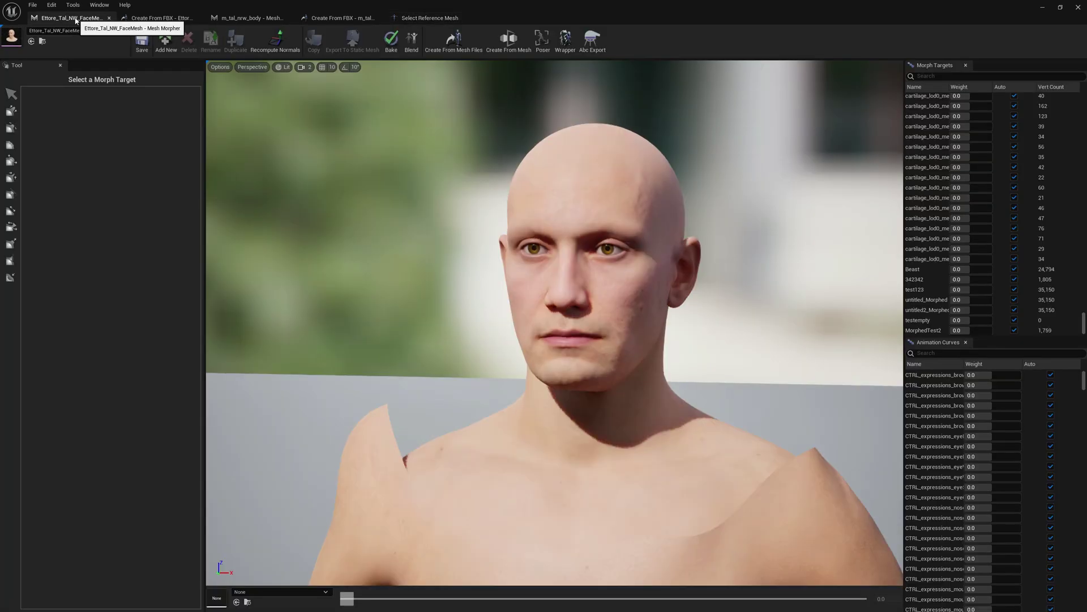
{"action": "left_click", "coordinate": [925, 331]}
{"action": "double_click", "coordinate": [926, 332]}
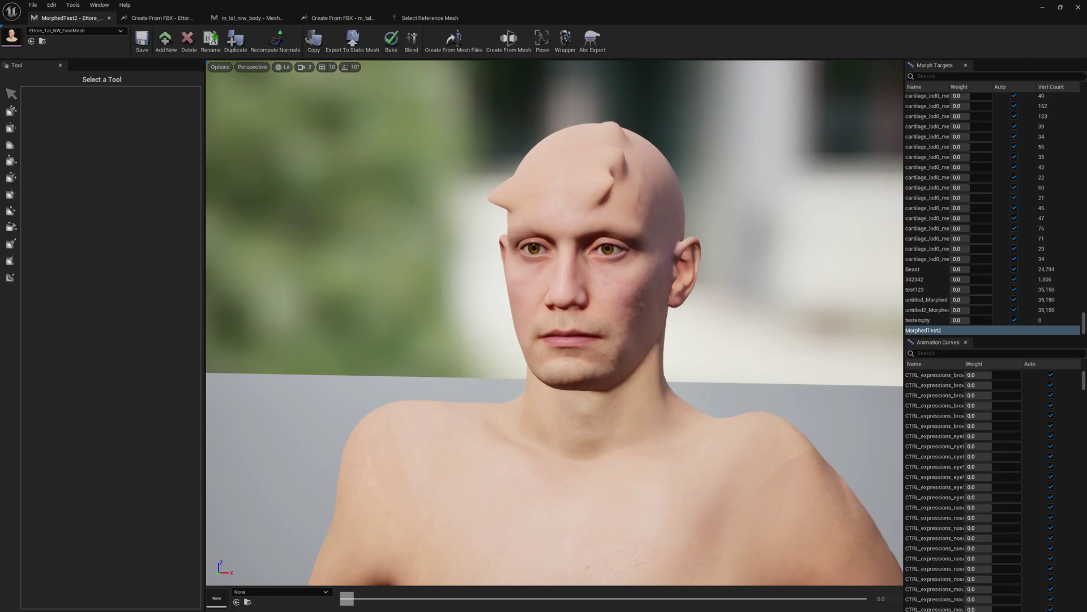